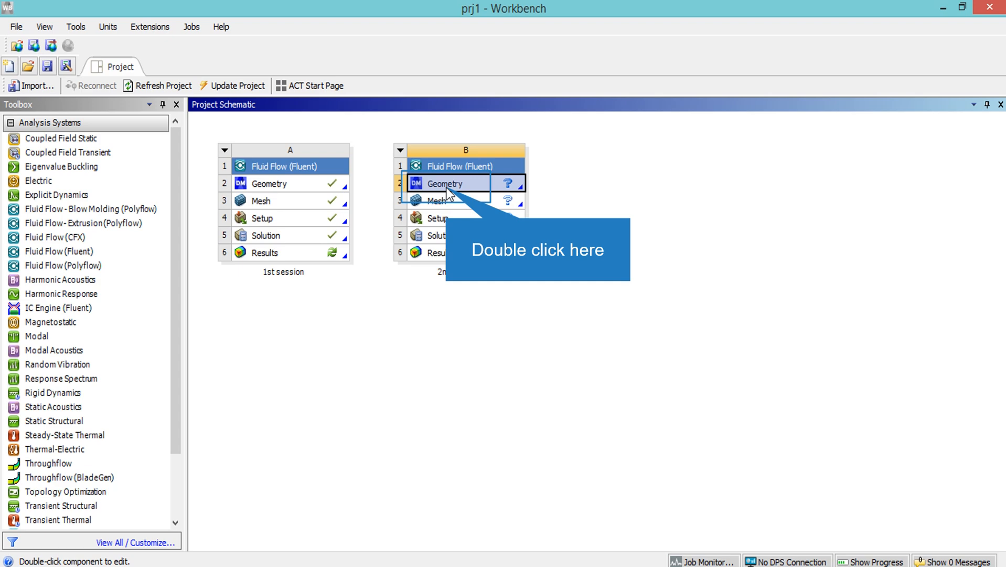
# Open the 2nd session geometry in DesignModeler and generate a manual-input construction point at the origin.
pyautogui.doubleClick(446, 187)
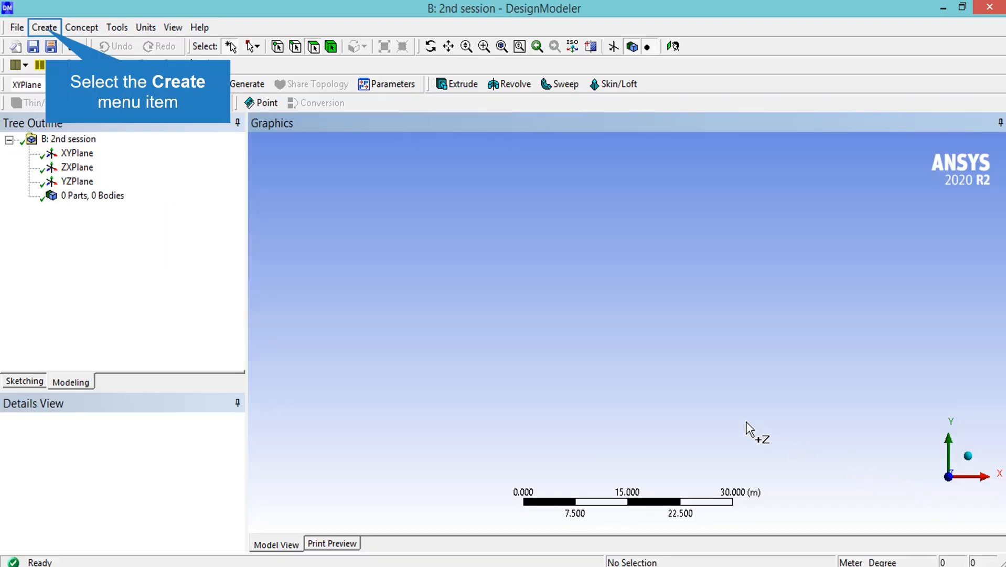
pyautogui.click(46, 29)
pyautogui.click(96, 320)
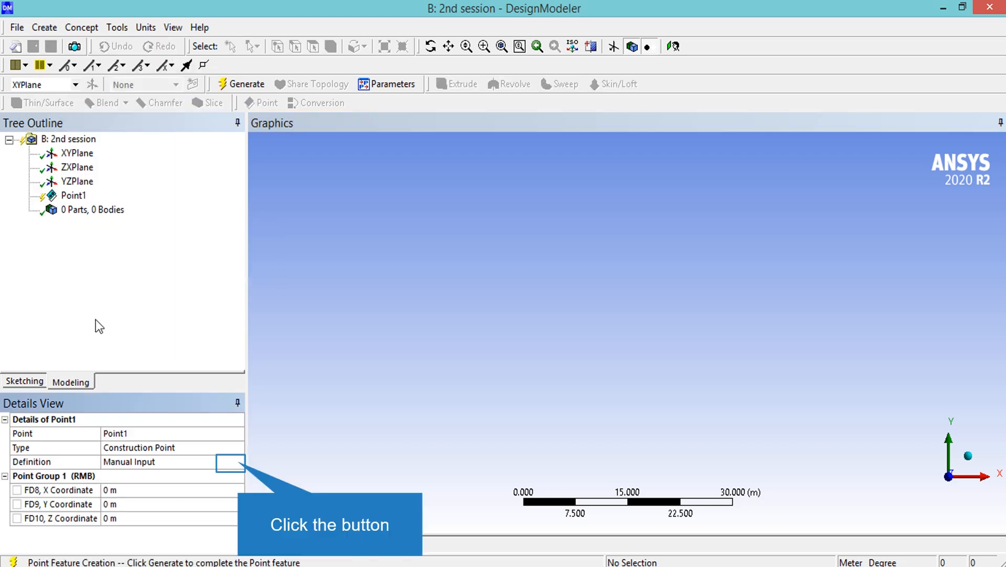
pyautogui.click(238, 463)
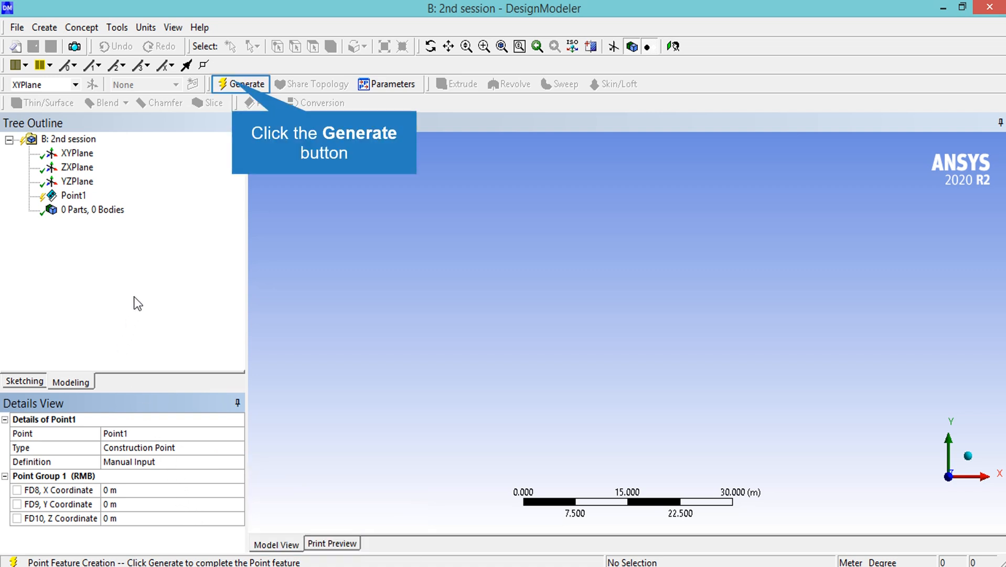
pyautogui.click(239, 85)
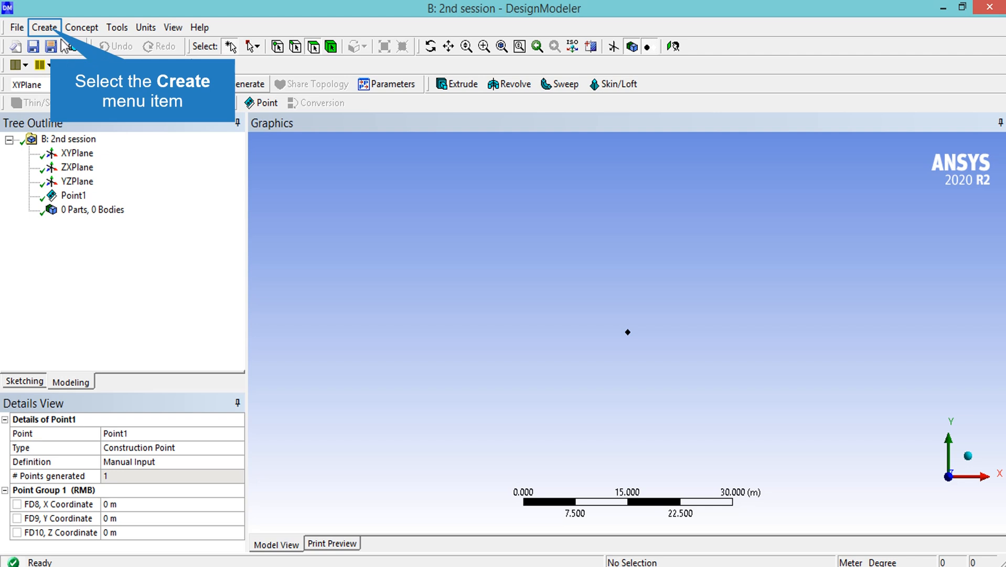
# Generate a second manual-input construction point with the Y coordinate set to 0.02 m.
pyautogui.click(44, 27)
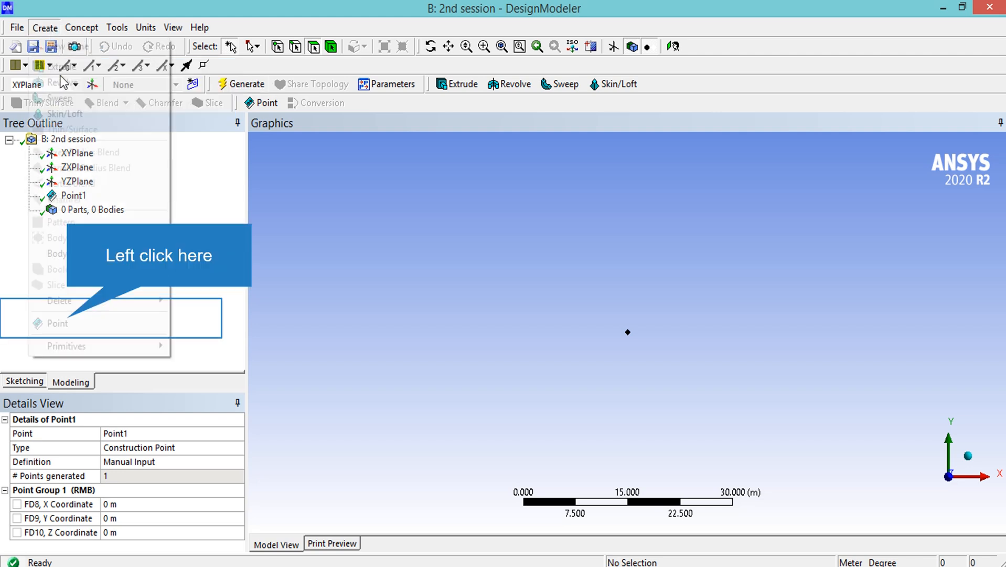
pyautogui.click(68, 320)
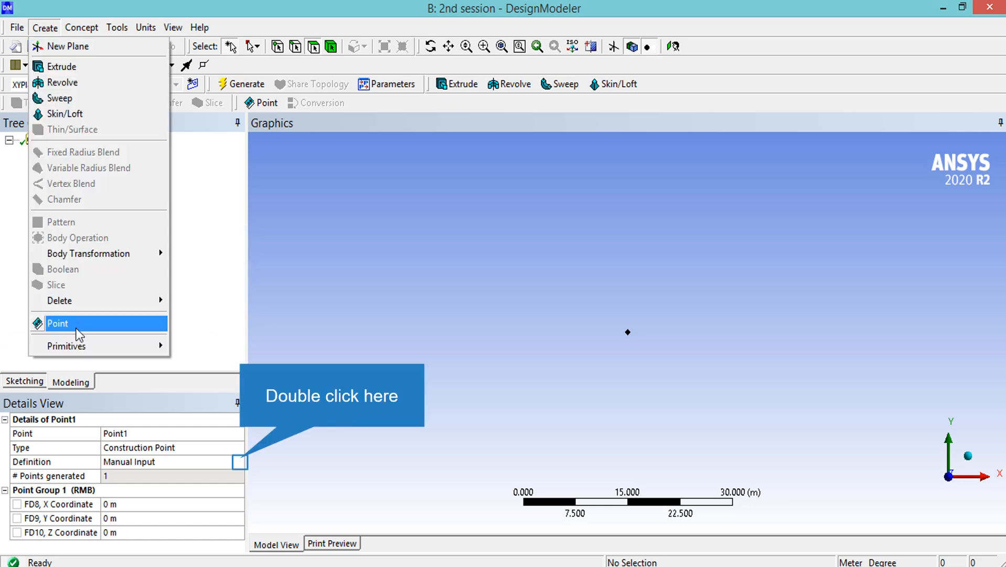
pyautogui.doubleClick(240, 458)
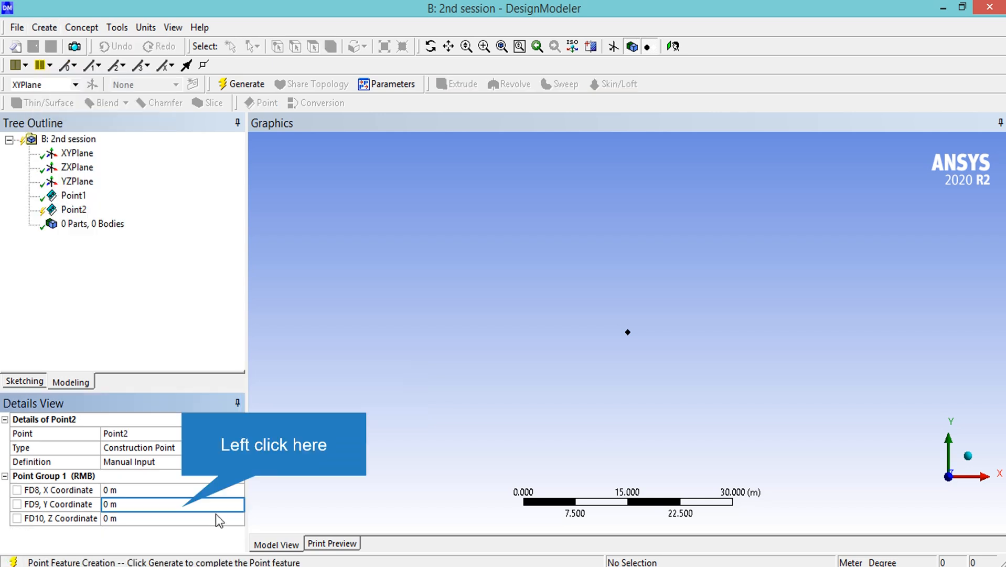
pyautogui.click(182, 507)
pyautogui.write('0.02')
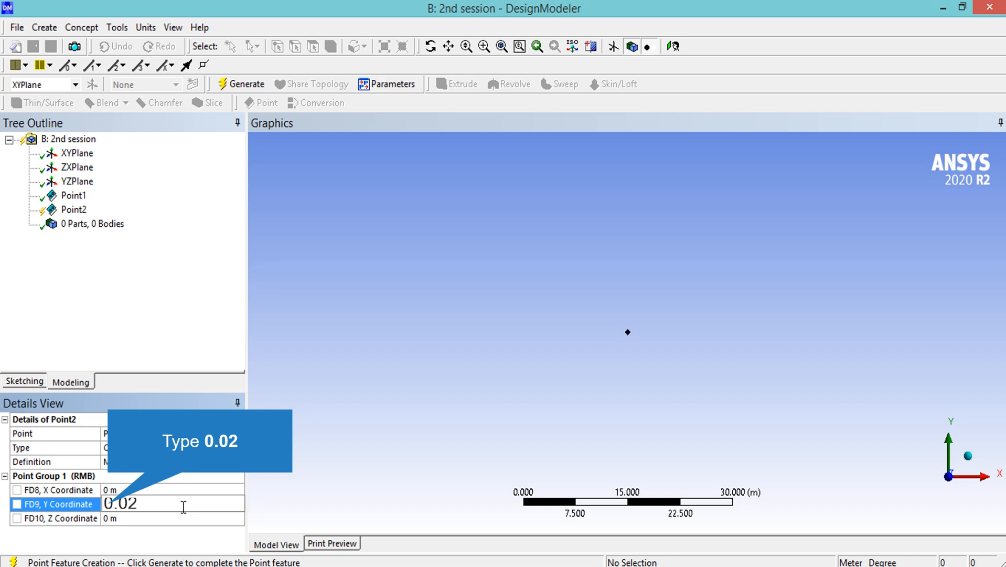
pyautogui.click(237, 84)
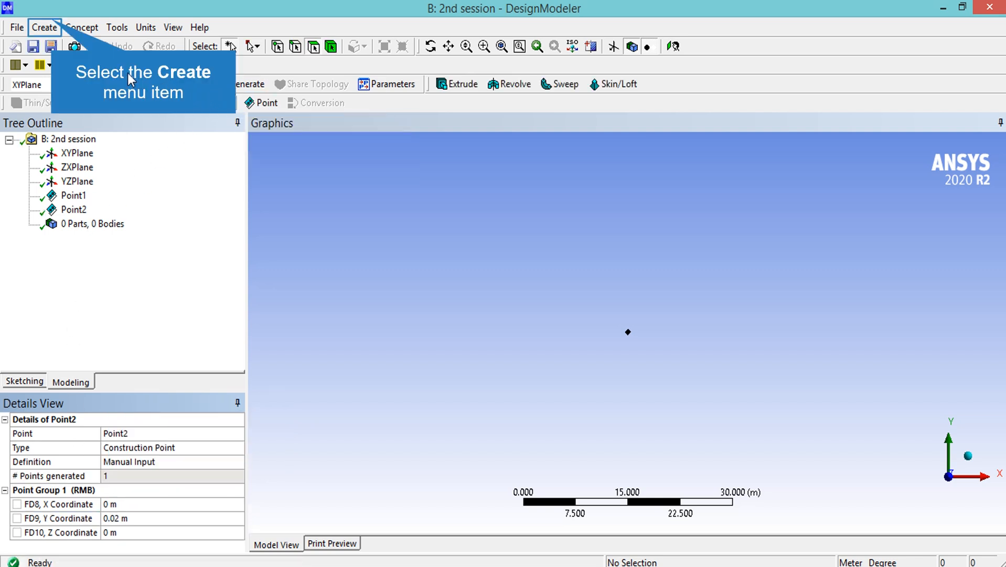
# Generate a third manual-input construction point with the X coordinate set to 2 m.
pyautogui.click(51, 30)
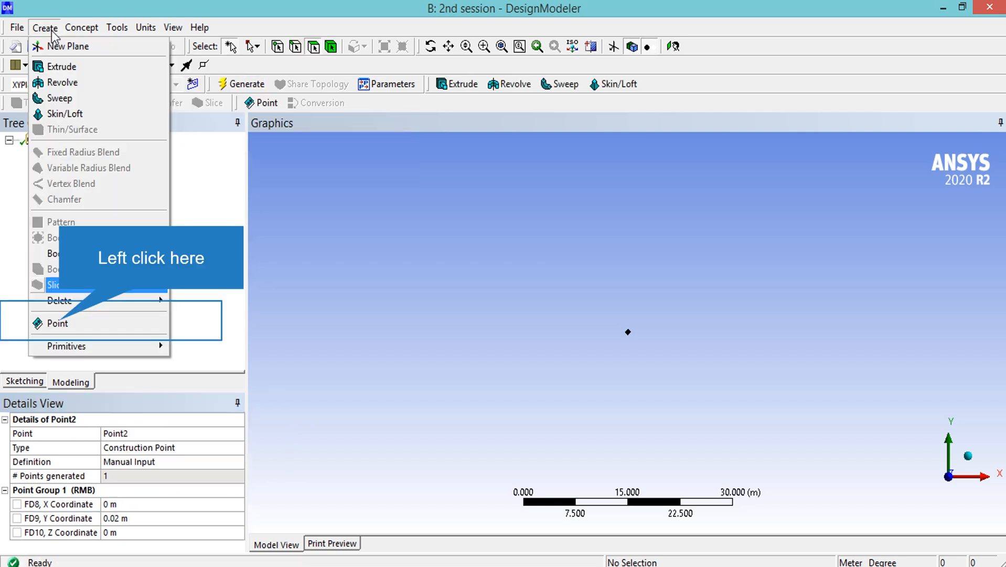
pyautogui.click(60, 320)
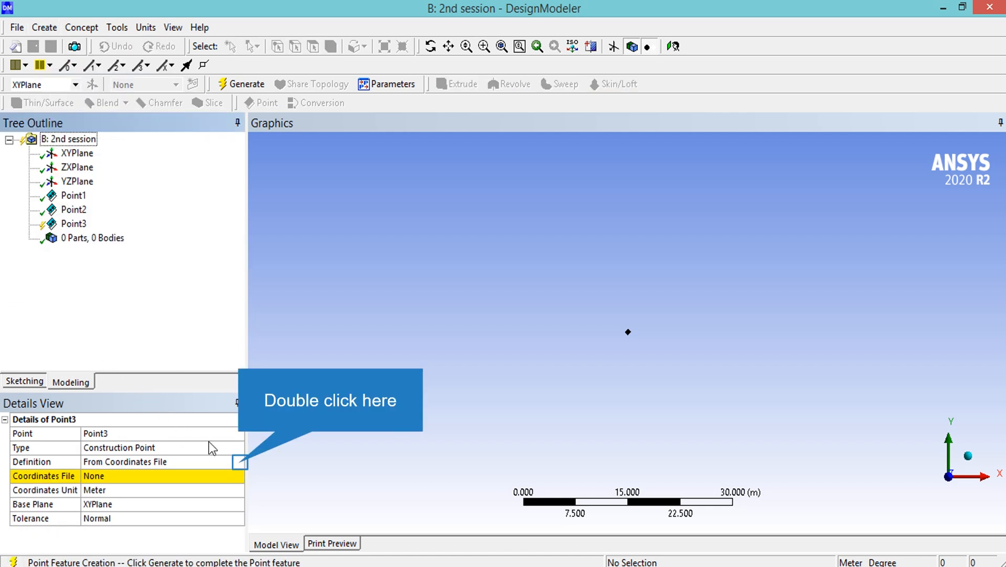
pyautogui.doubleClick(239, 463)
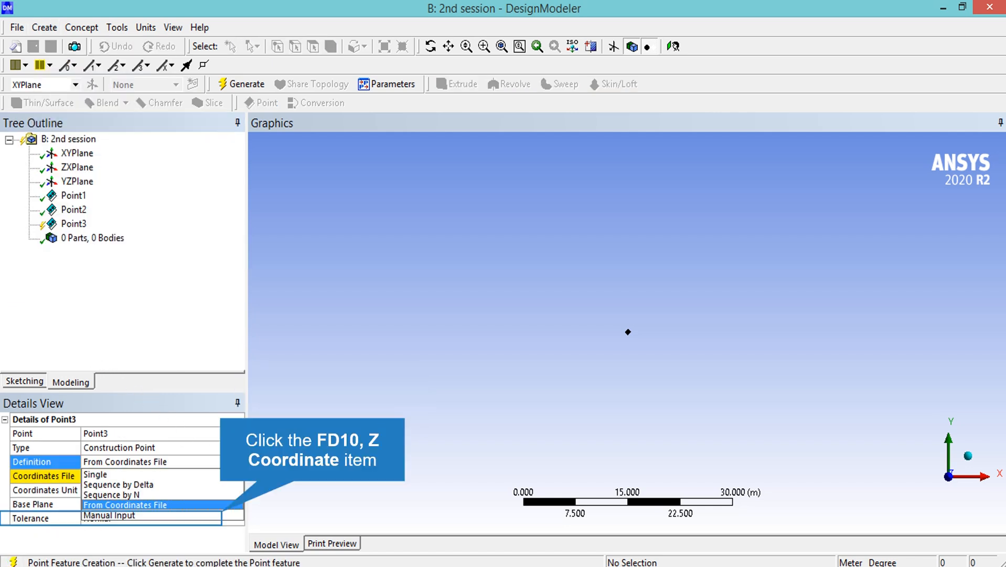
pyautogui.click(219, 514)
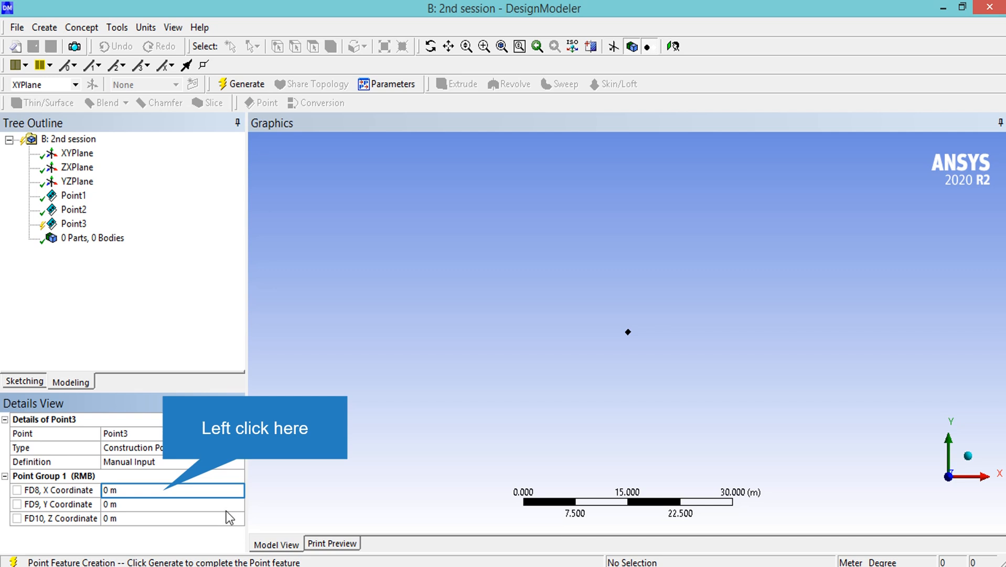
pyautogui.click(162, 490)
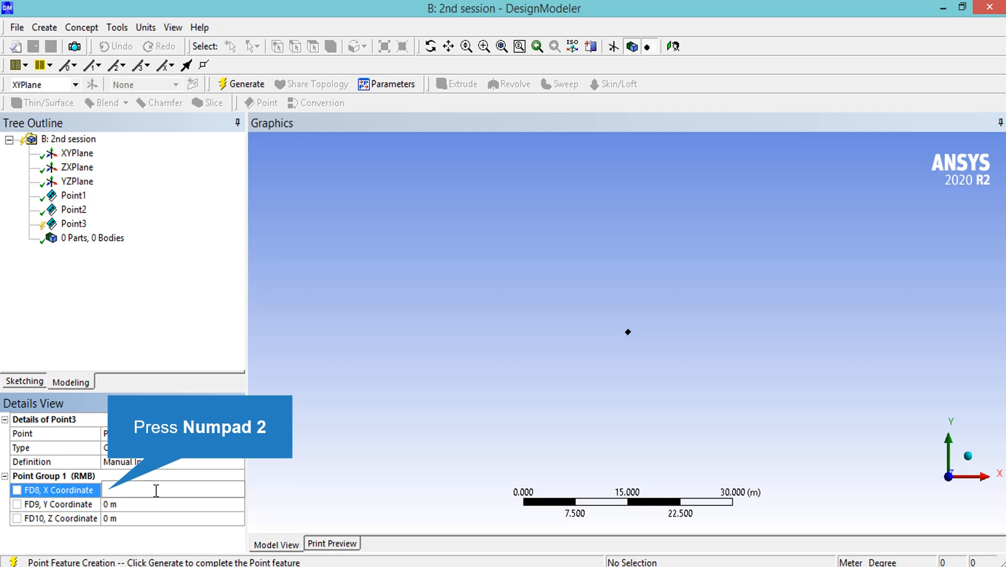
pyautogui.write('2')
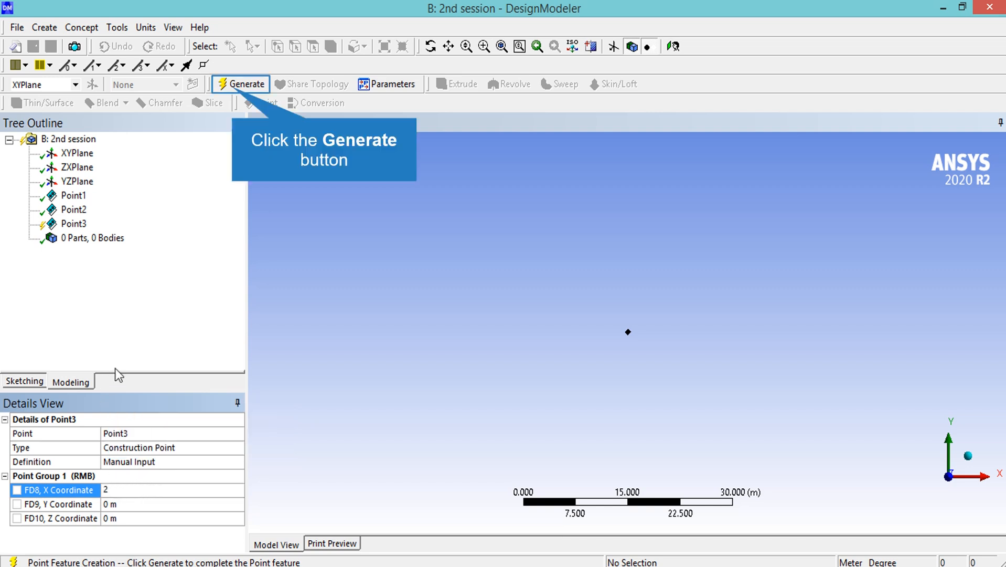
pyautogui.click(240, 84)
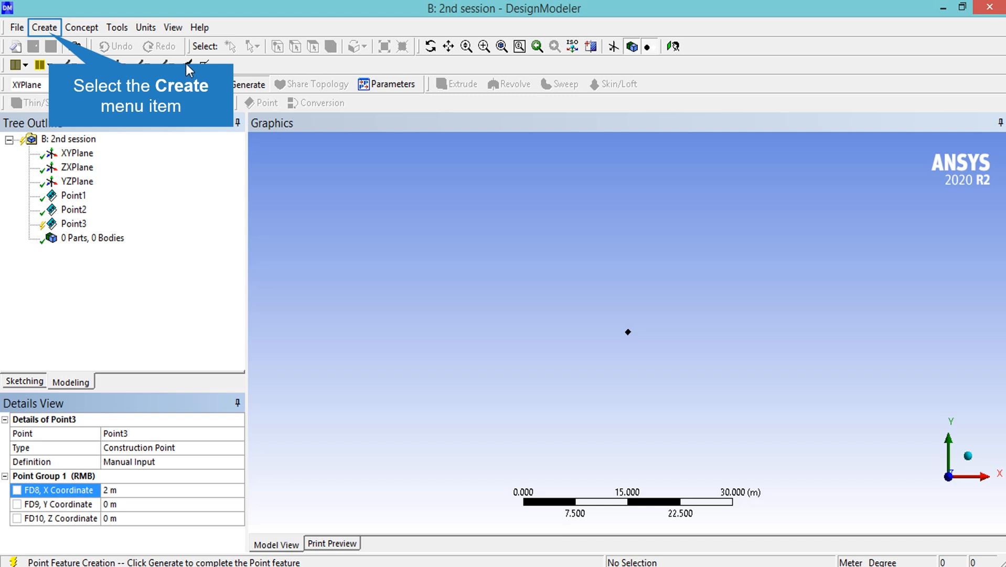
# Generate a fourth manual-input construction point with X set to 2 m and Y set to 0.02 m.
pyautogui.click(50, 29)
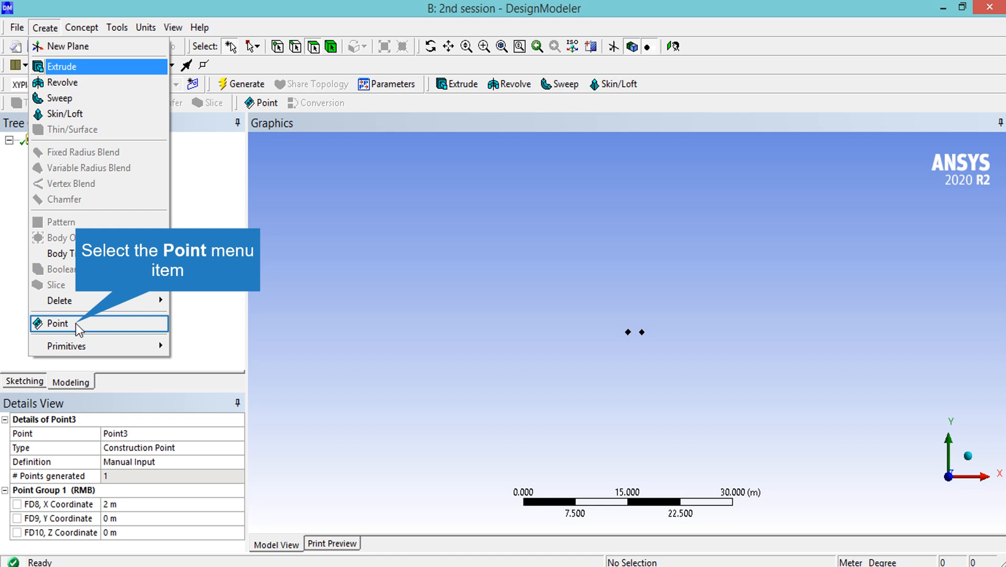
pyautogui.click(58, 323)
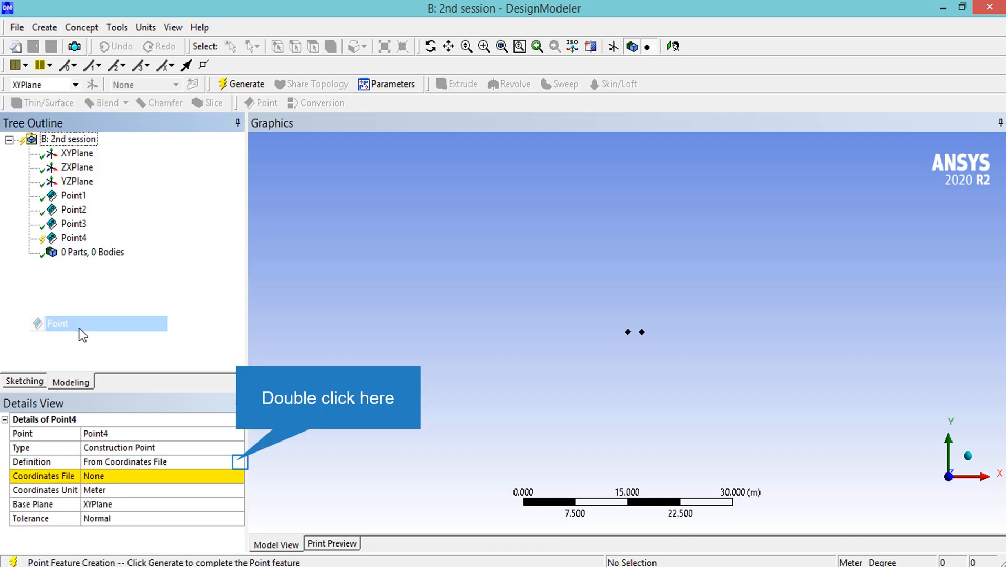
pyautogui.doubleClick(238, 461)
pyautogui.click(205, 493)
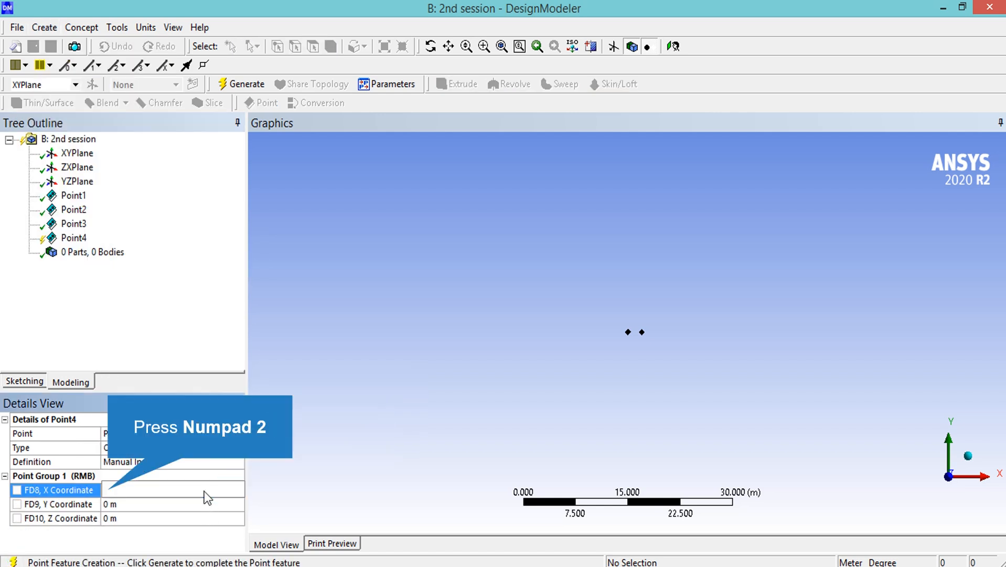
pyautogui.write('2')
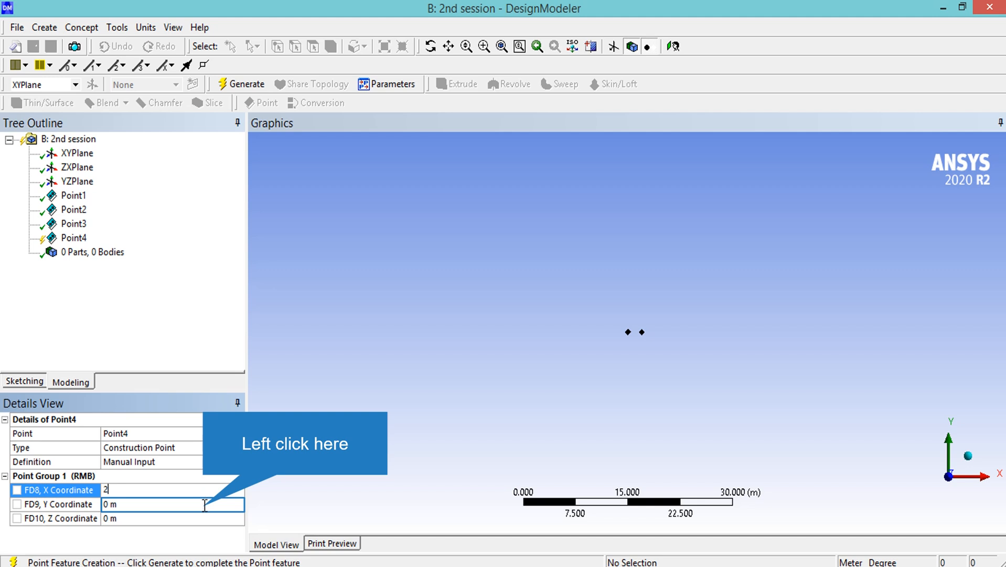
pyautogui.click(205, 504)
pyautogui.write('0.02')
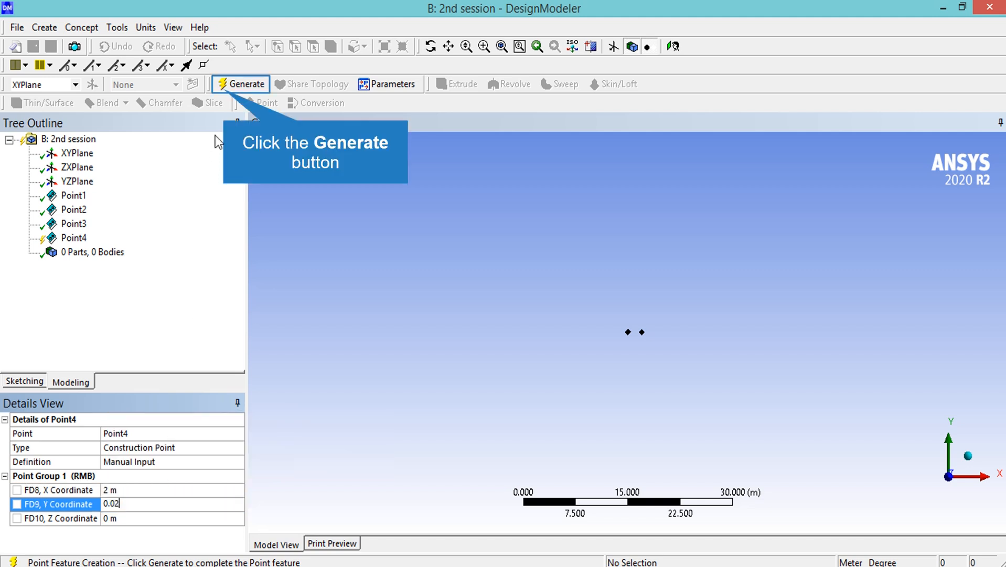
pyautogui.click(237, 85)
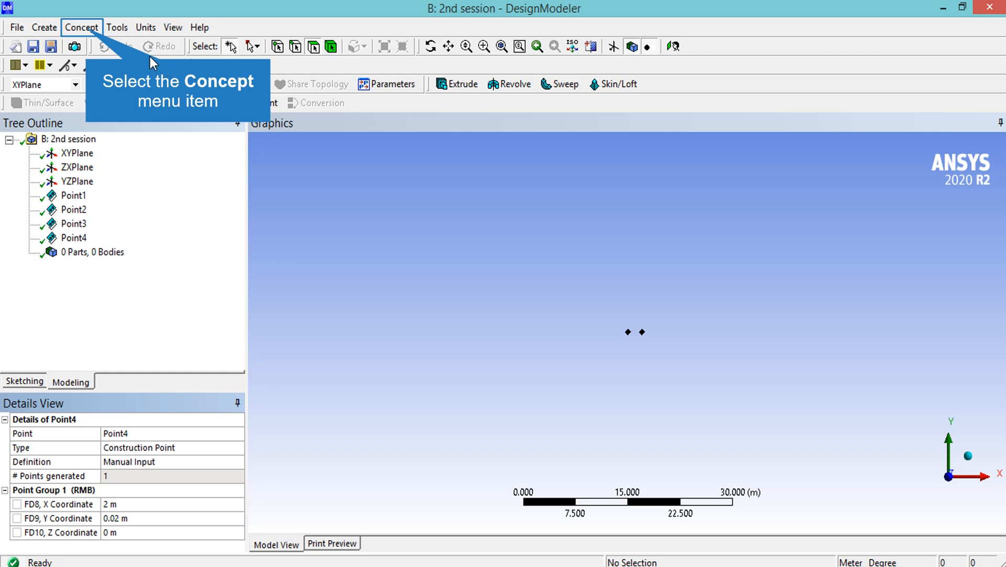
# Generate a Lines From Points feature with two vertical segments joining the point pairs at X = 0 and X = 2 m.
pyautogui.click(81, 28)
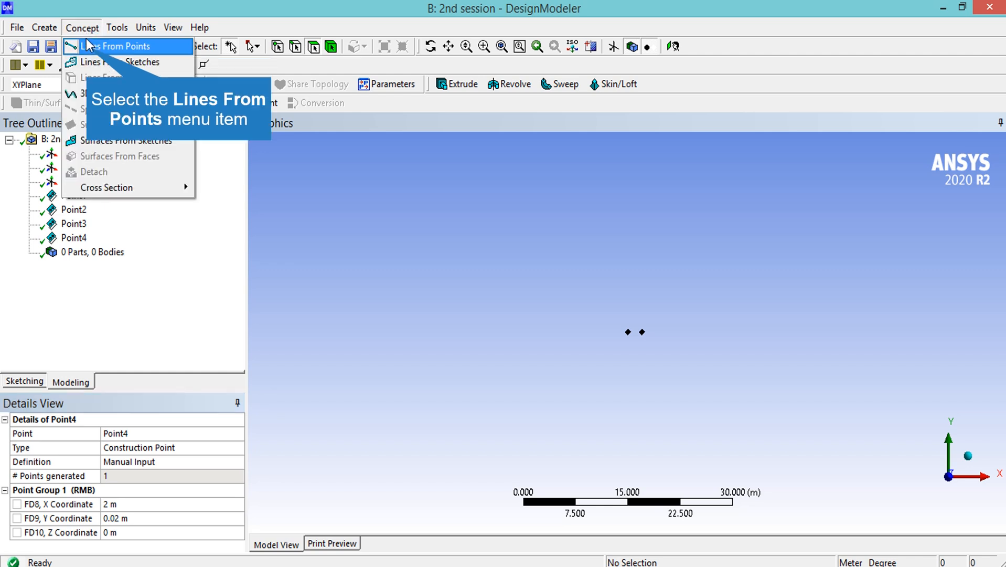
pyautogui.click(87, 46)
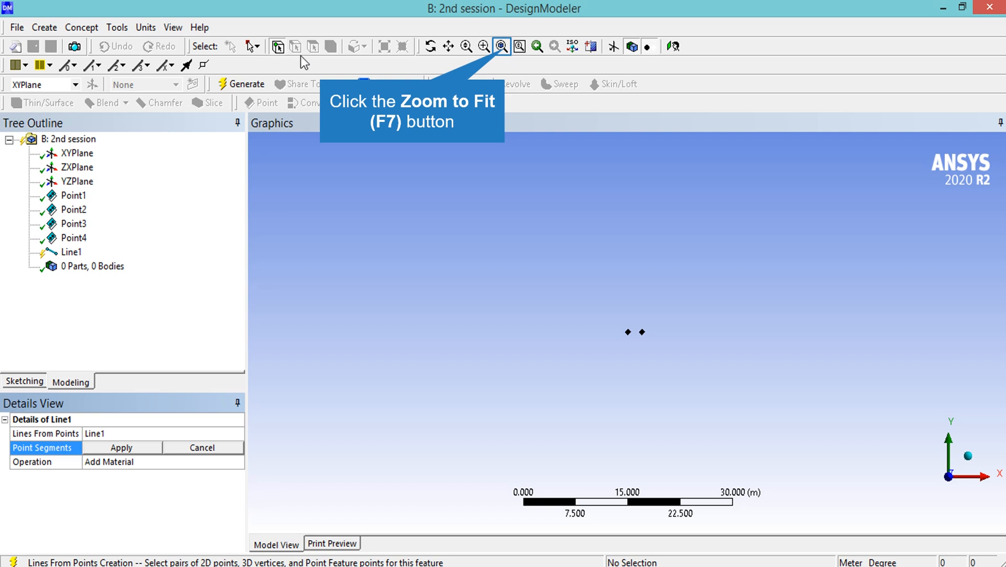
pyautogui.click(502, 47)
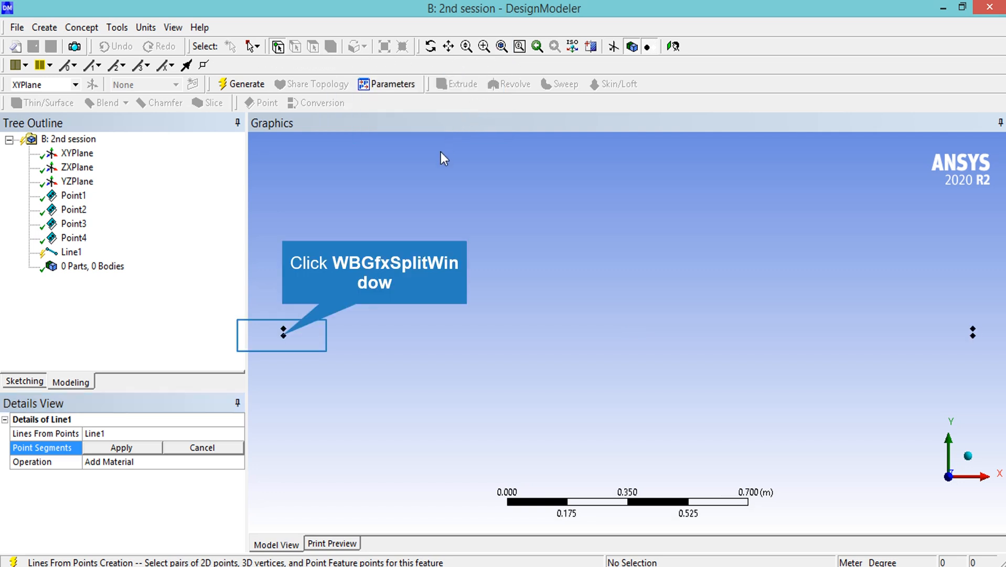
pyautogui.click(284, 334)
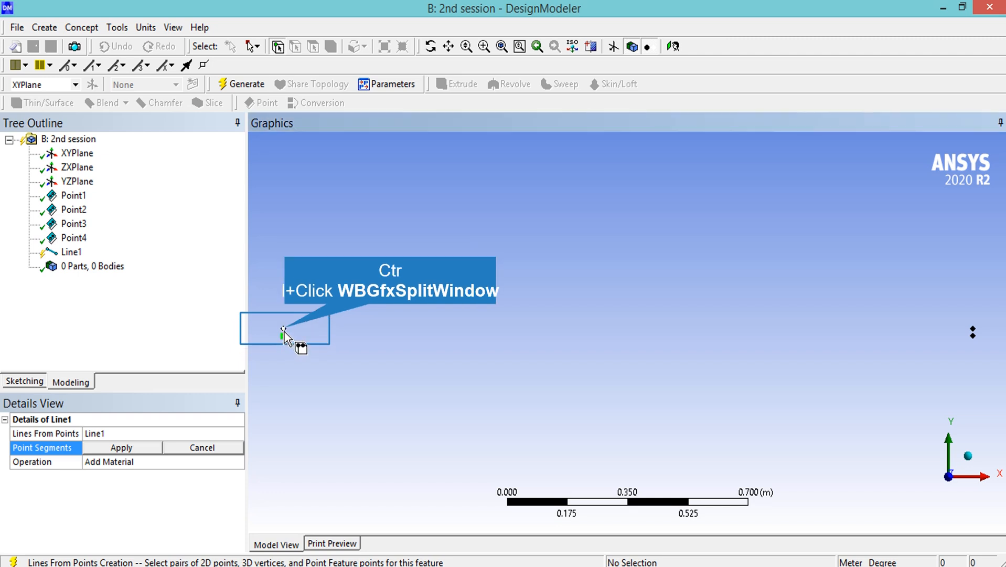
pyautogui.keyDown('ctrl'); pyautogui.click(283, 335); pyautogui.keyUp('ctrl')
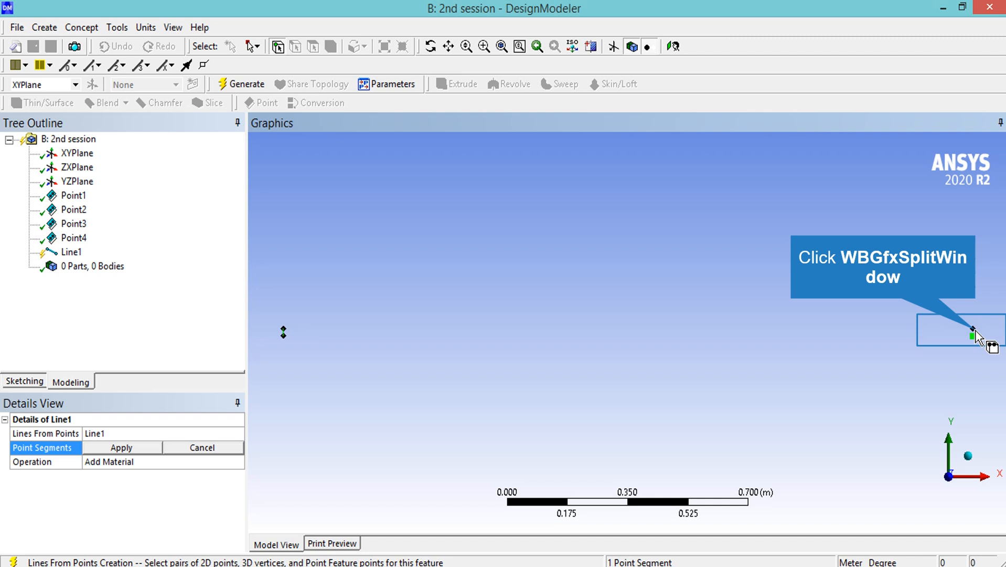
pyautogui.keyDown('ctrl'); pyautogui.click(973, 333); pyautogui.keyUp('ctrl')
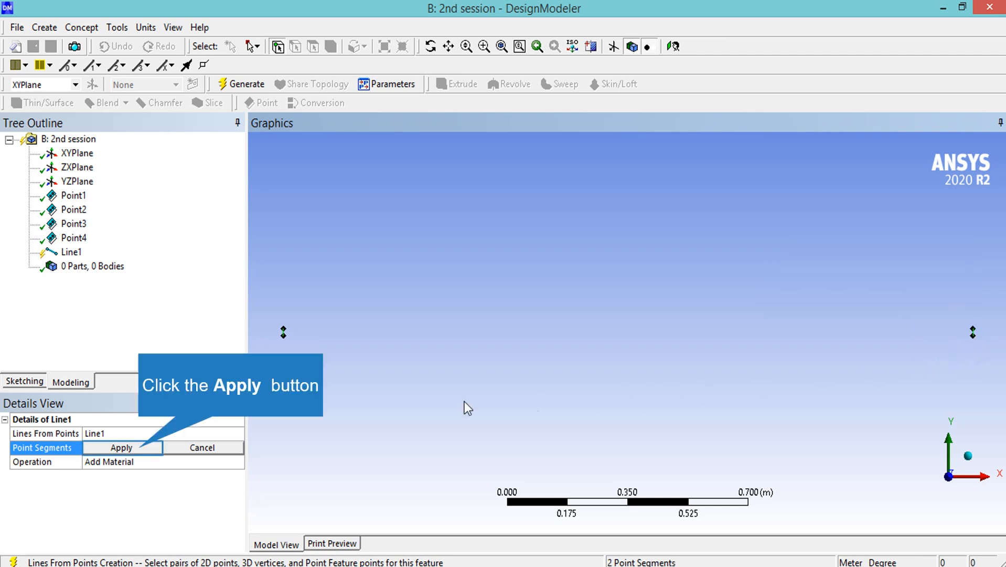
pyautogui.click(139, 448)
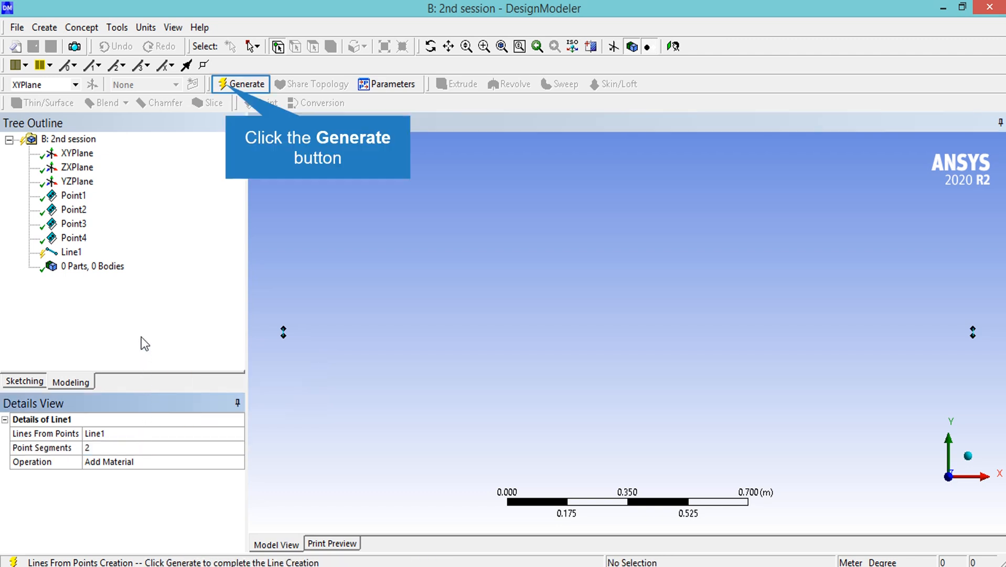
pyautogui.click(227, 85)
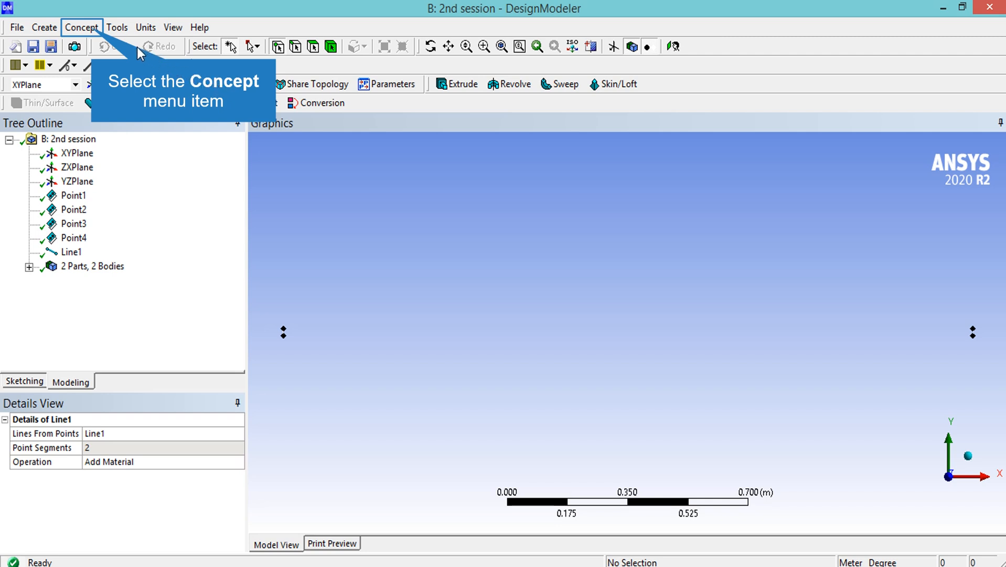
# Generate a second Lines From Points feature with two horizontal segments joining the upper and lower point pairs across the 2 m length.
pyautogui.click(93, 31)
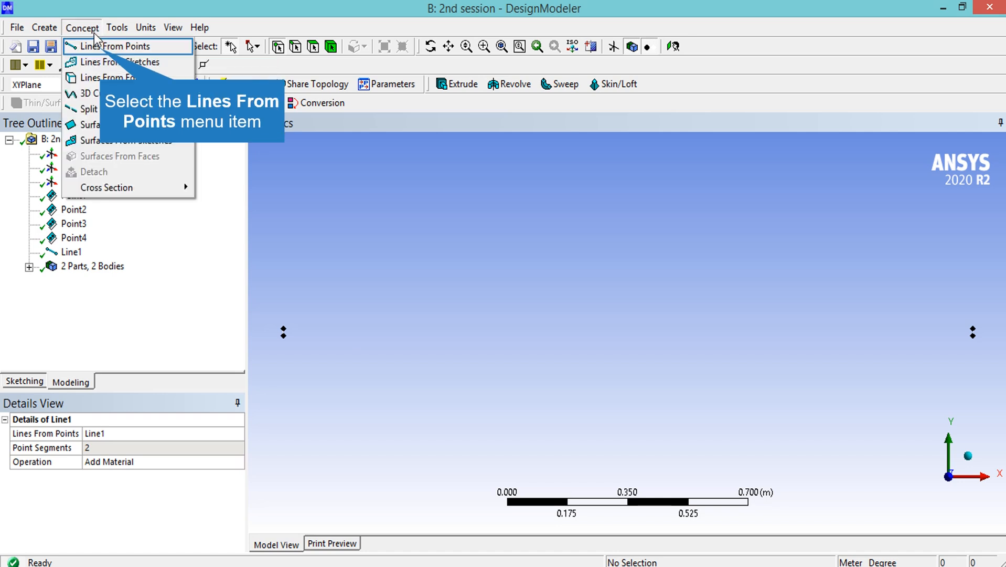
pyautogui.click(108, 43)
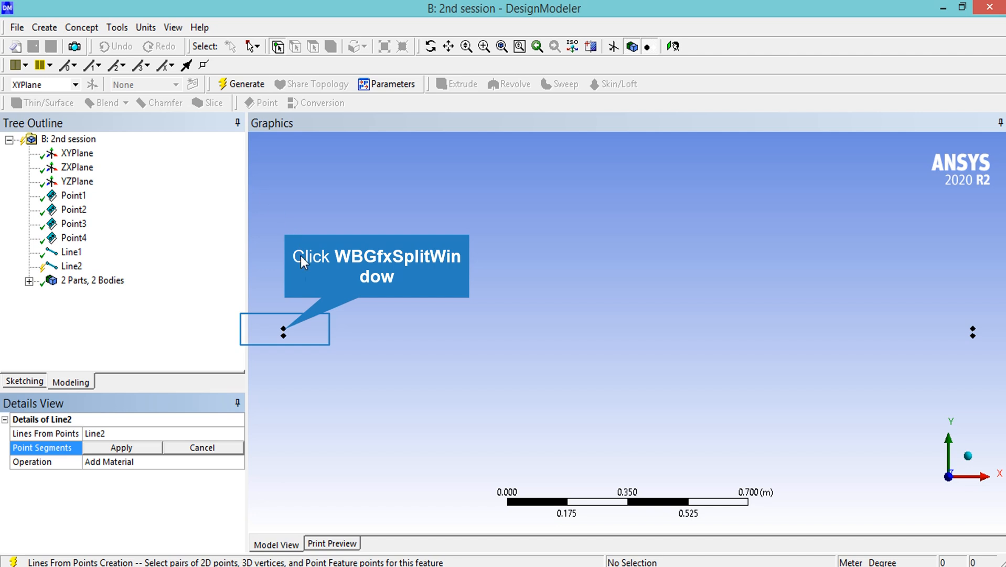
pyautogui.click(286, 330)
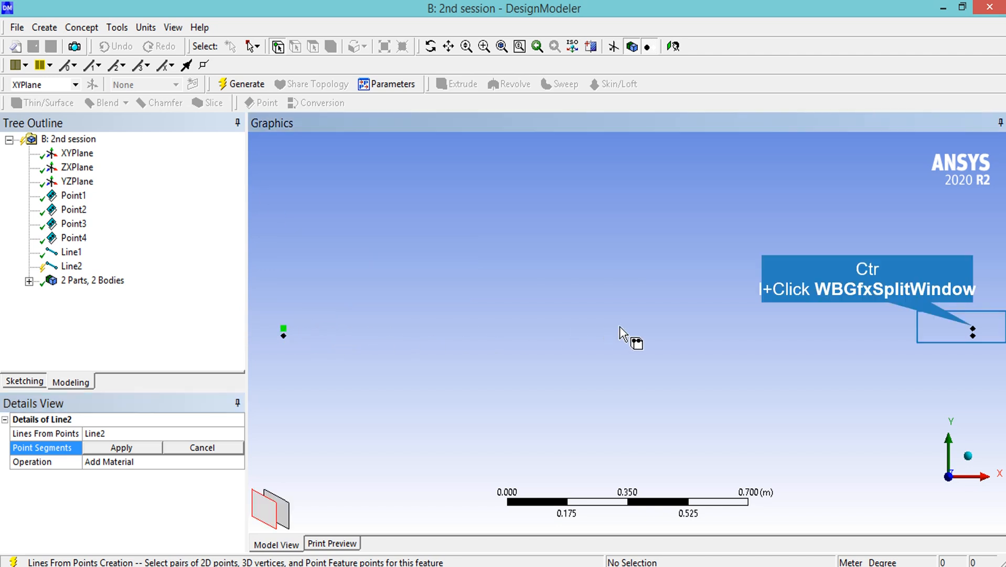
pyautogui.keyDown('ctrl'); pyautogui.click(971, 330); pyautogui.keyUp('ctrl')
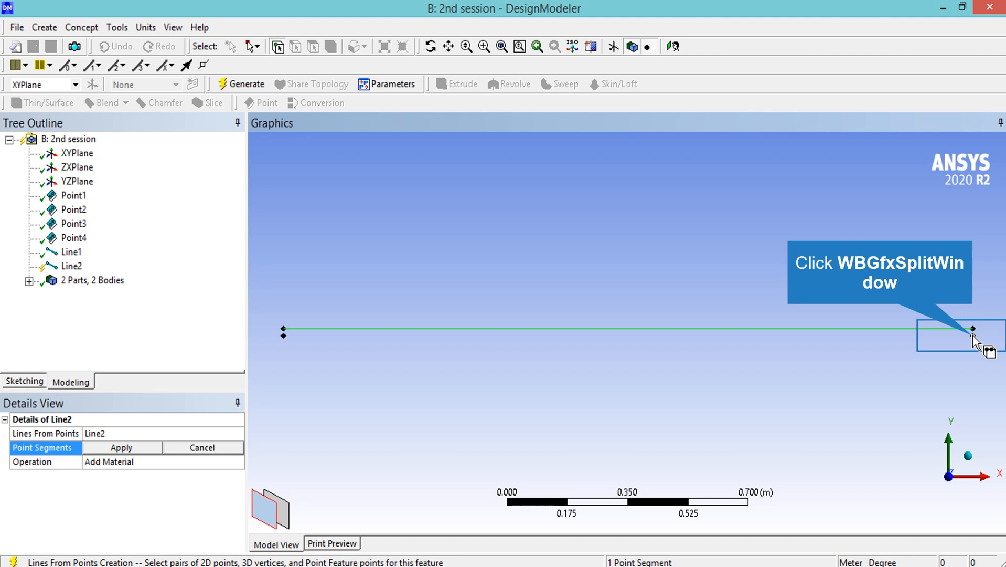
pyautogui.click(973, 336)
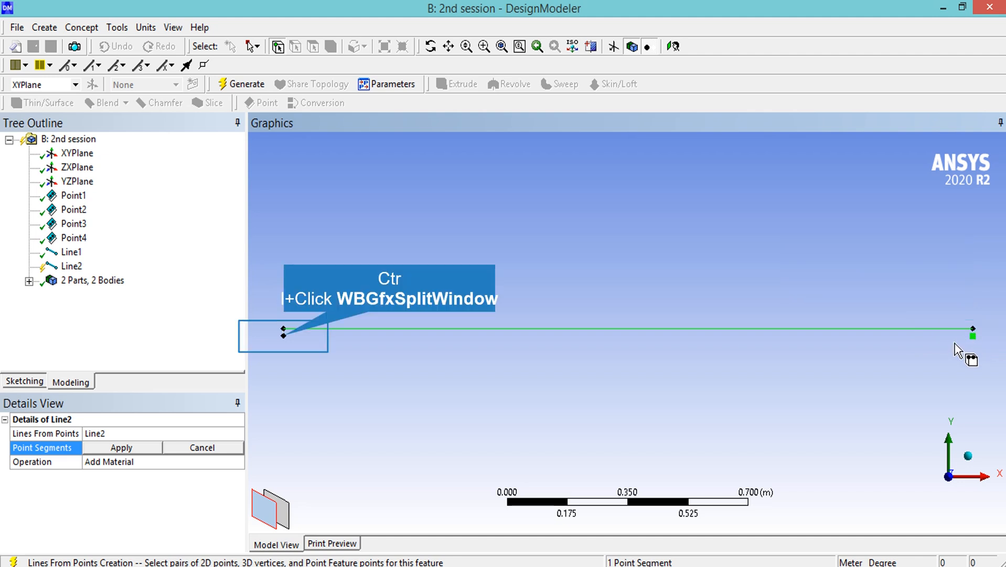
pyautogui.keyDown('ctrl'); pyautogui.click(284, 335); pyautogui.keyUp('ctrl')
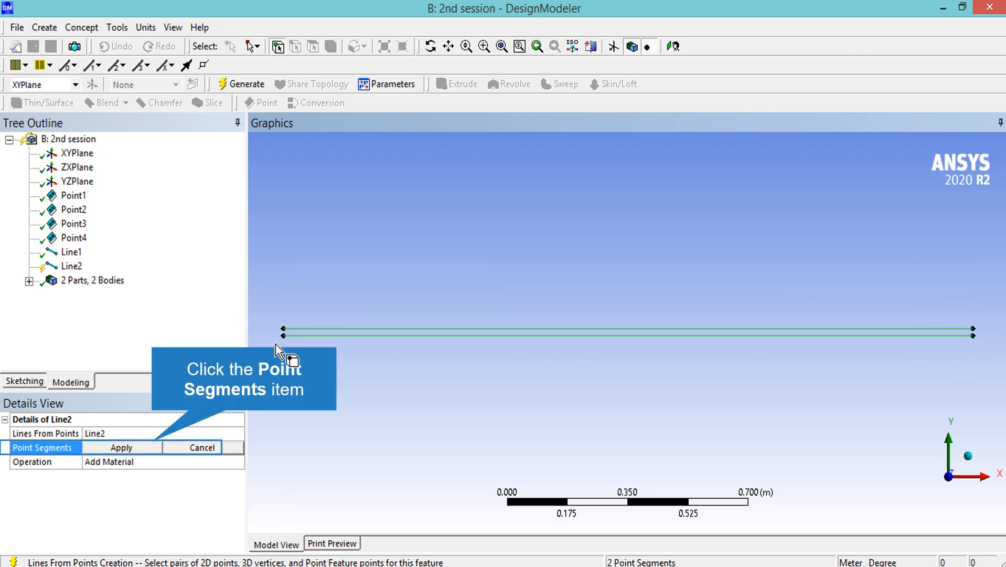
pyautogui.click(152, 442)
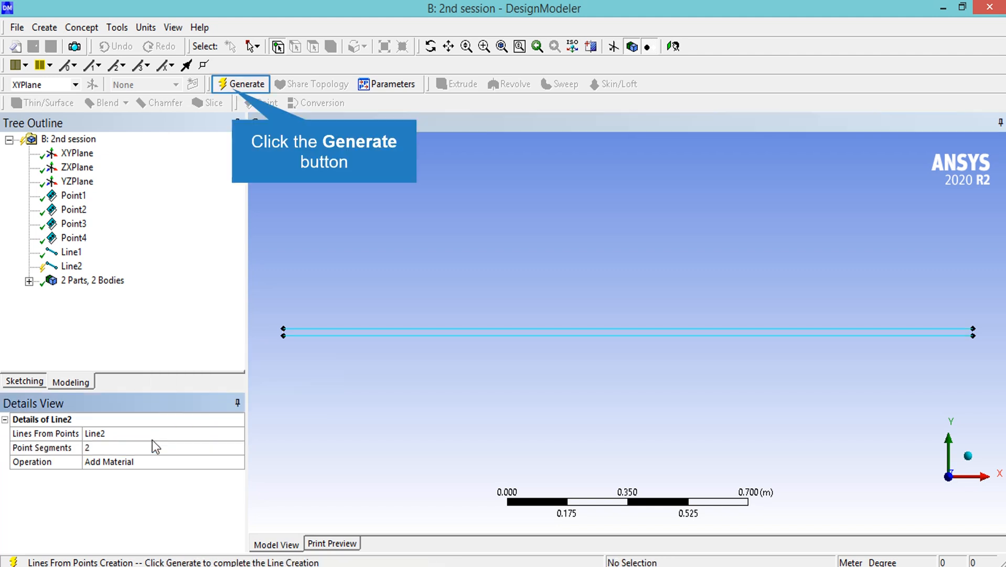
pyautogui.click(242, 83)
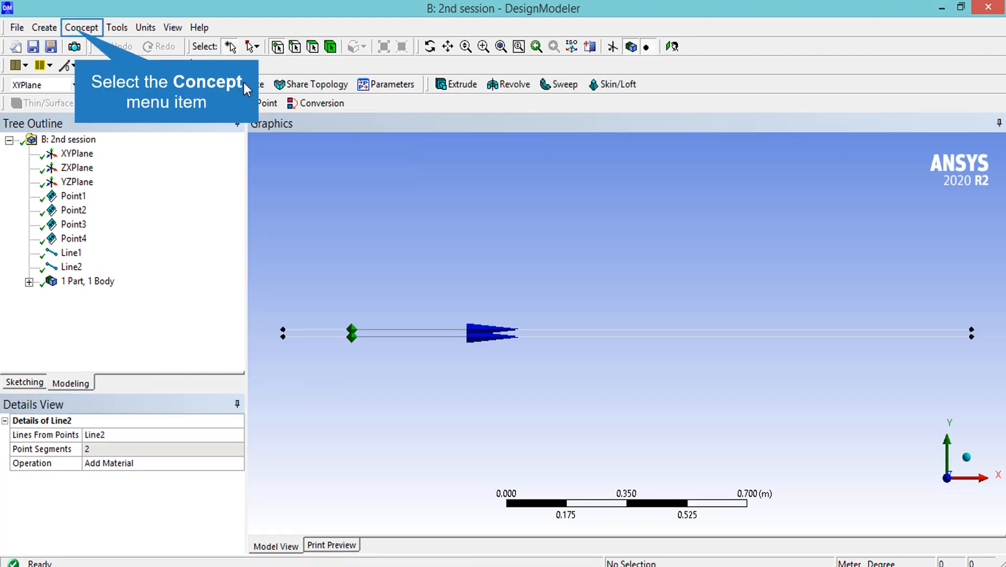
# Generate a Surfaces From Edges feature from the four edges of the closed rectangle.
pyautogui.click(76, 31)
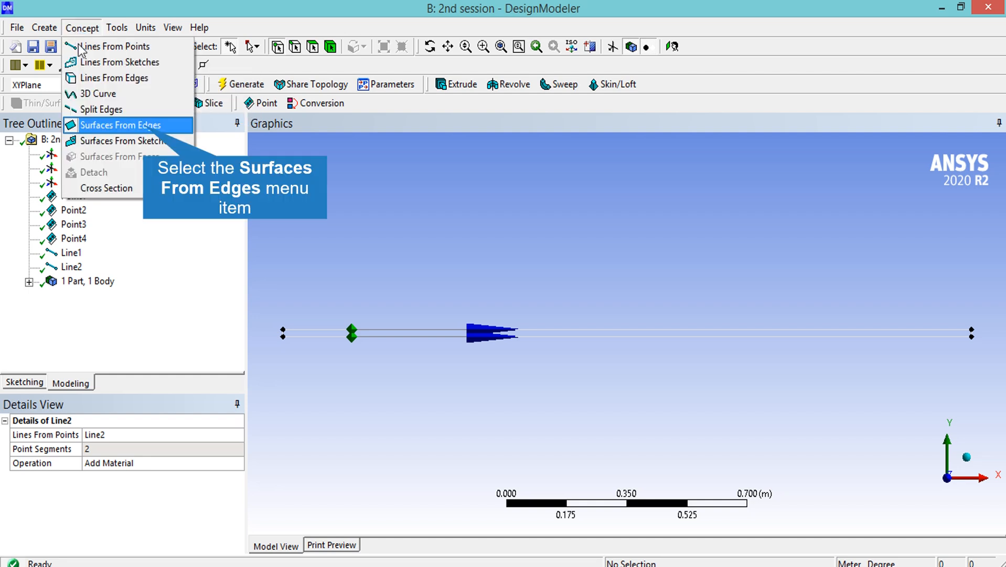
pyautogui.click(143, 125)
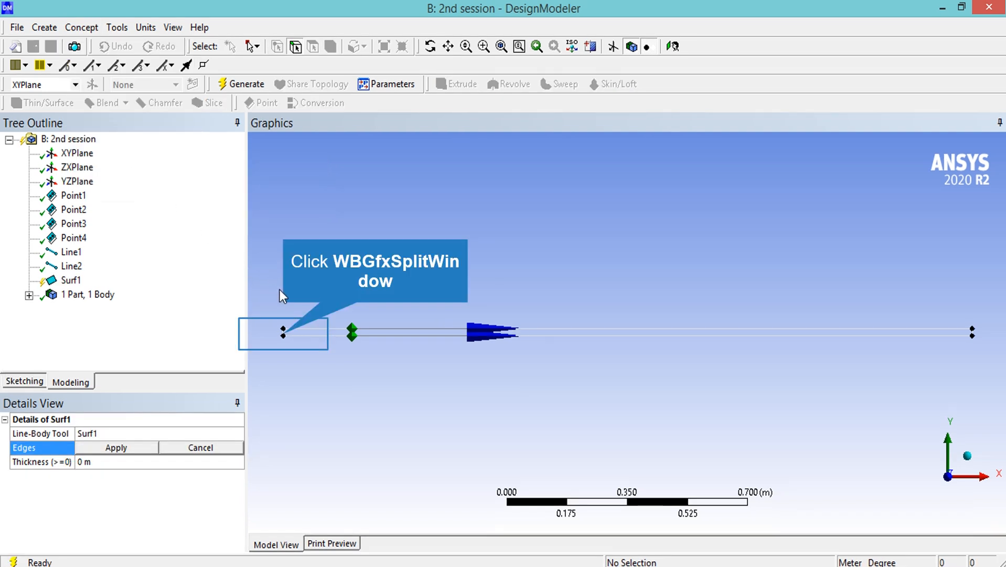
pyautogui.click(286, 333)
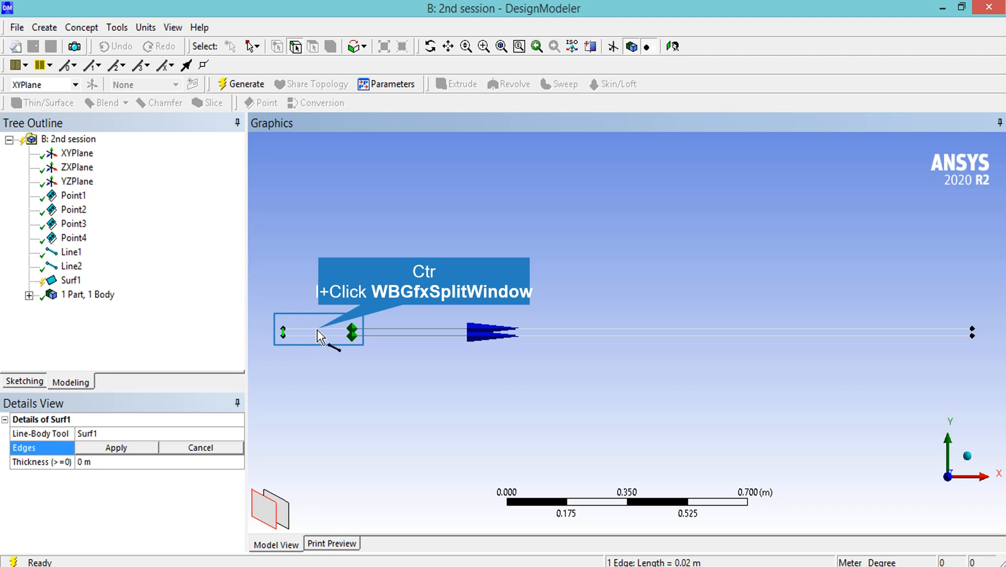
pyautogui.keyDown('ctrl'); pyautogui.click(415, 333); pyautogui.keyUp('ctrl')
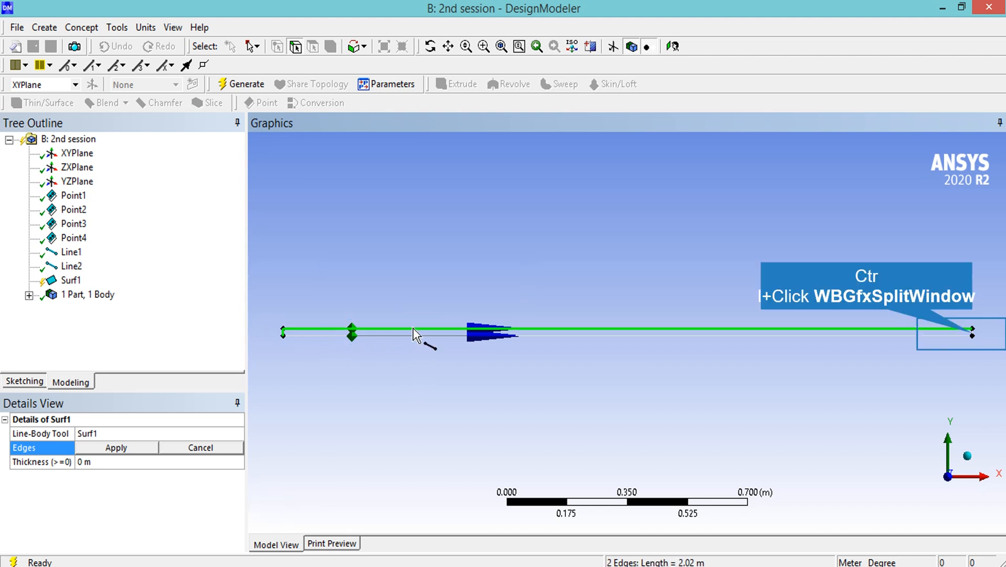
pyautogui.keyDown('ctrl'); pyautogui.click(972, 332); pyautogui.keyUp('ctrl')
pyautogui.keyDown('ctrl'); pyautogui.click(926, 335); pyautogui.keyUp('ctrl')
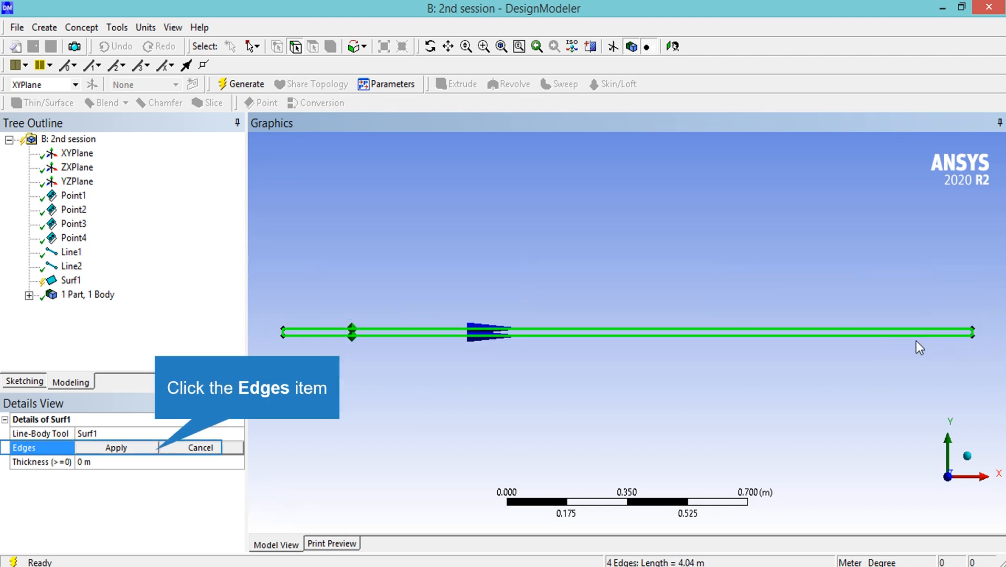
pyautogui.click(155, 447)
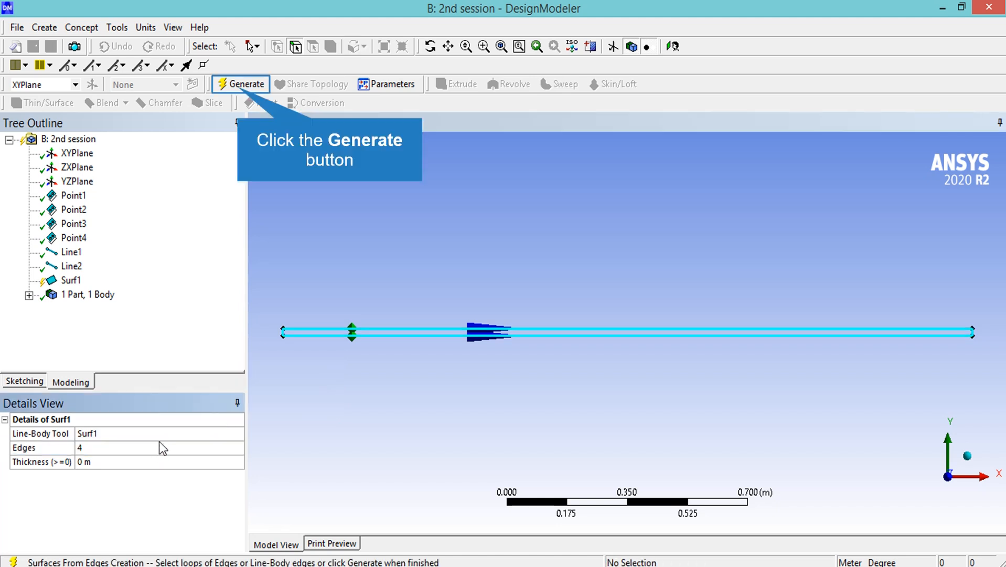
pyautogui.click(239, 86)
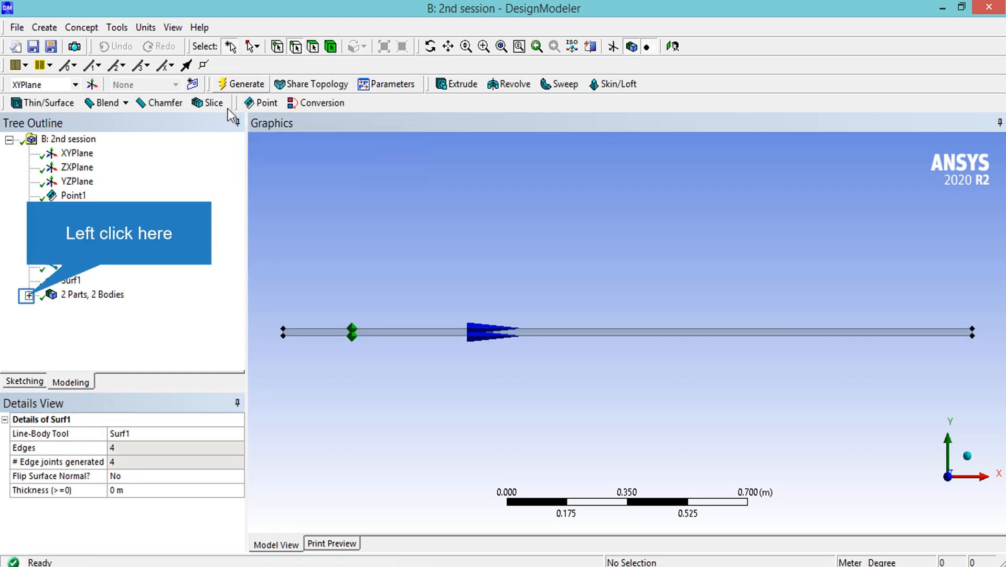
# Expand the list of parts and bodies and suppress the line body.
pyautogui.click(29, 295)
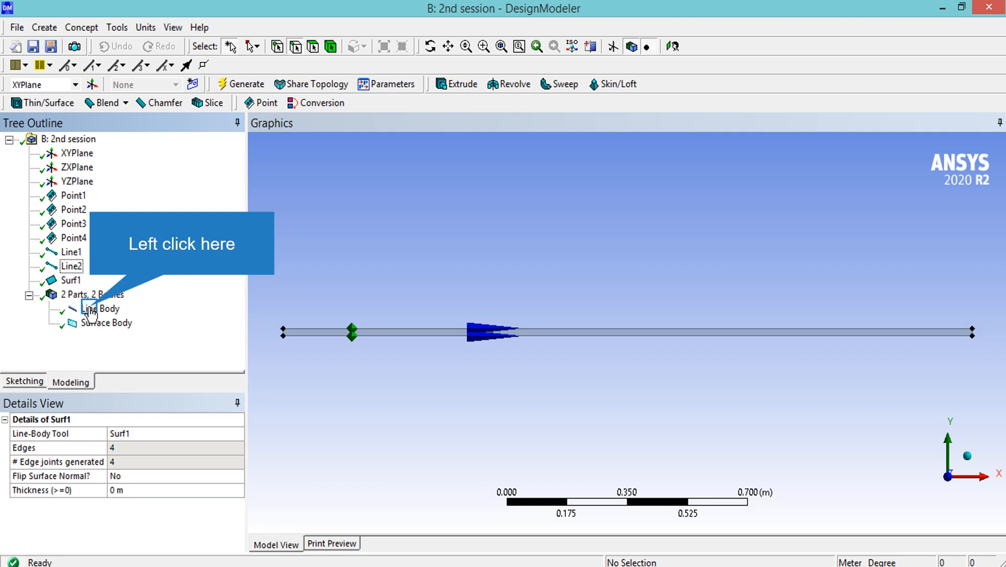
pyautogui.click(90, 310)
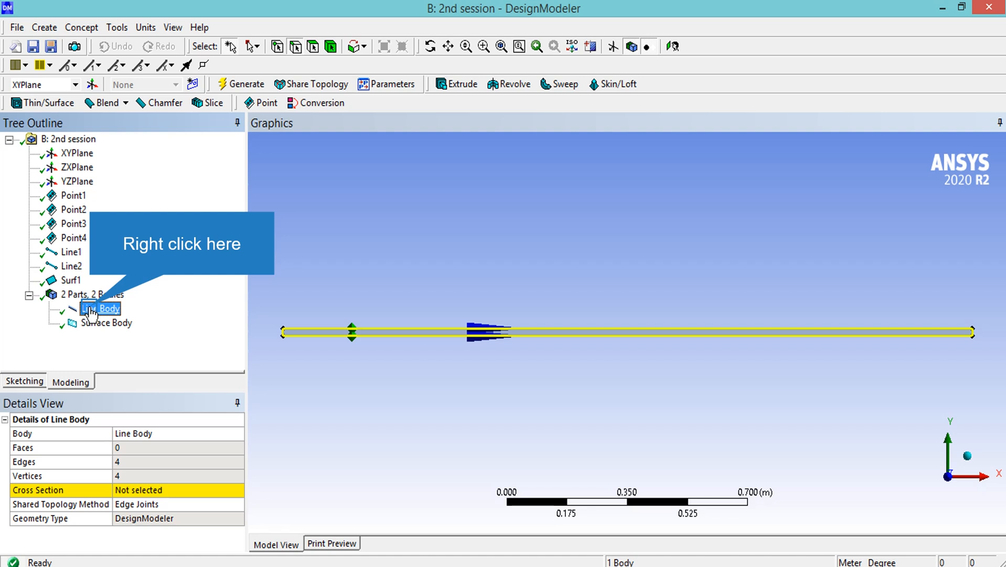
pyautogui.rightClick(91, 311)
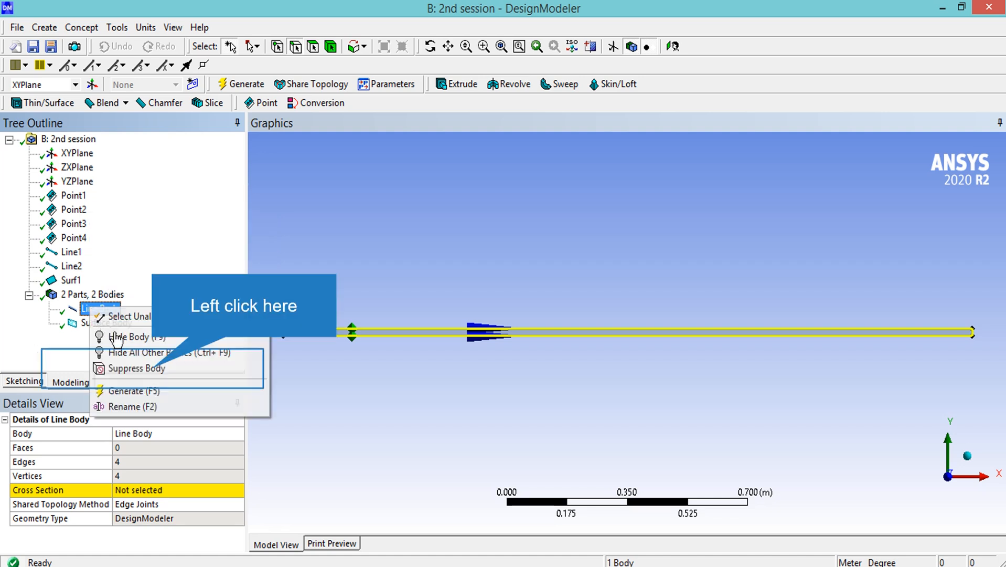
pyautogui.click(148, 363)
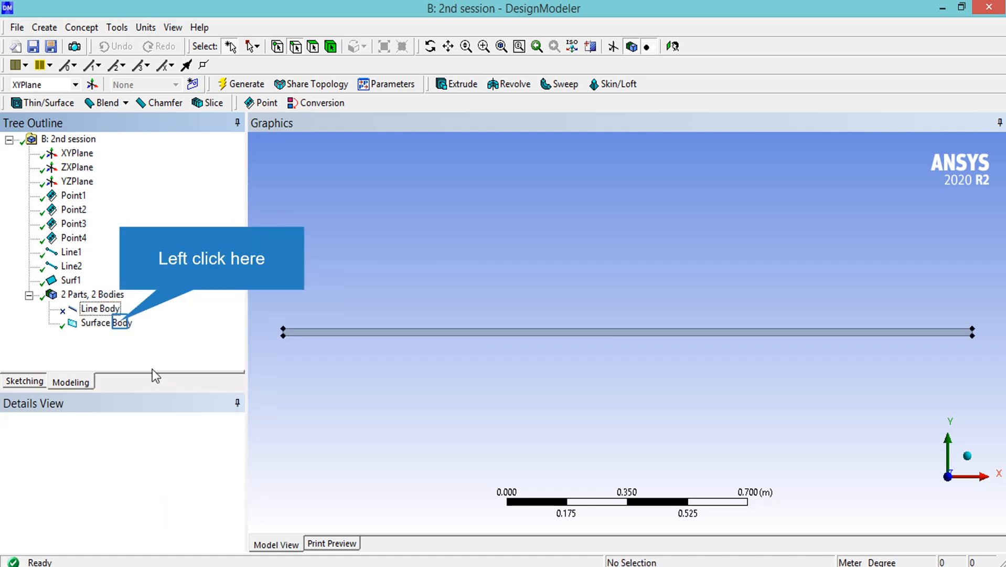
# Change the surface body's Fluid/Solid property to Fluid.
pyautogui.click(126, 325)
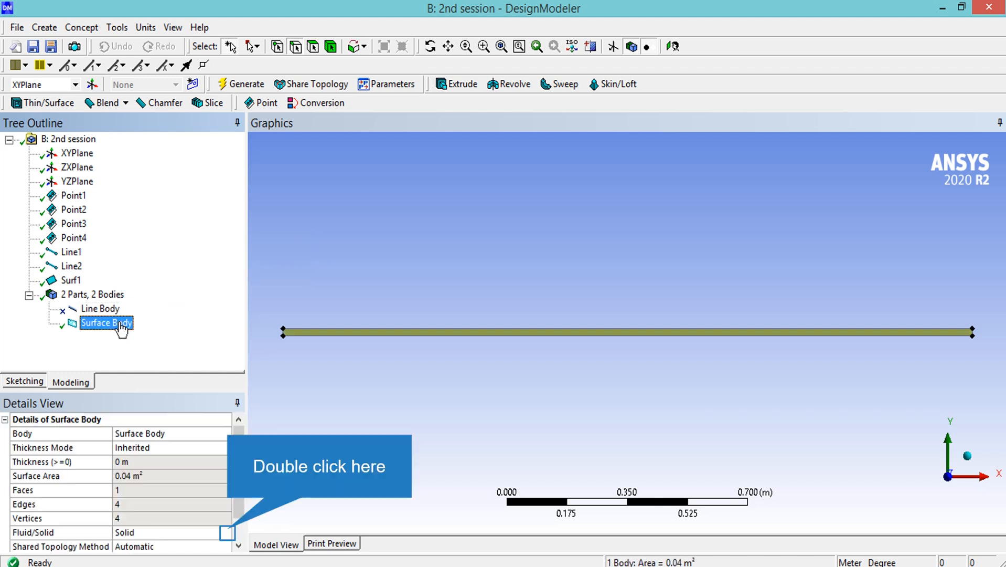
pyautogui.doubleClick(229, 534)
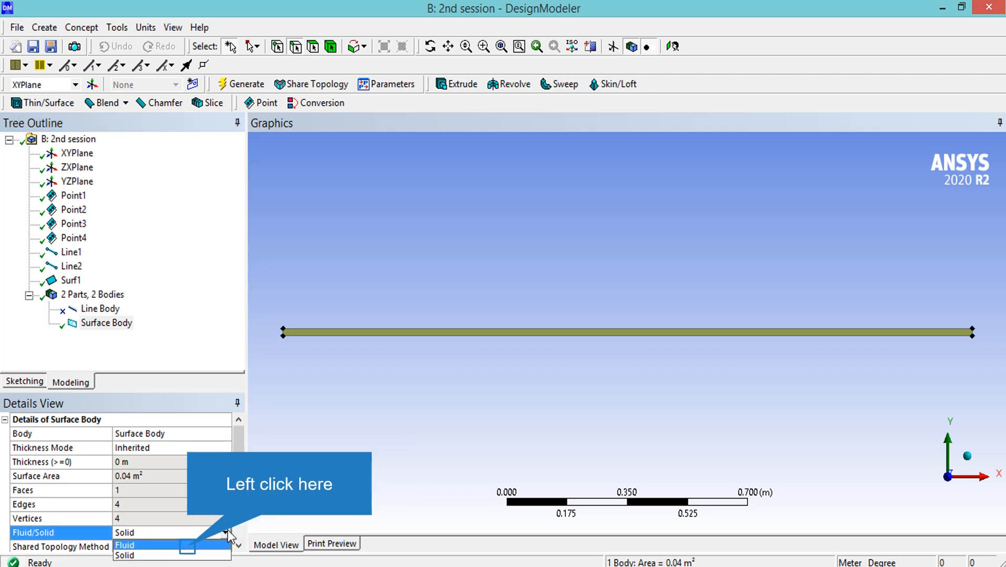
pyautogui.click(189, 548)
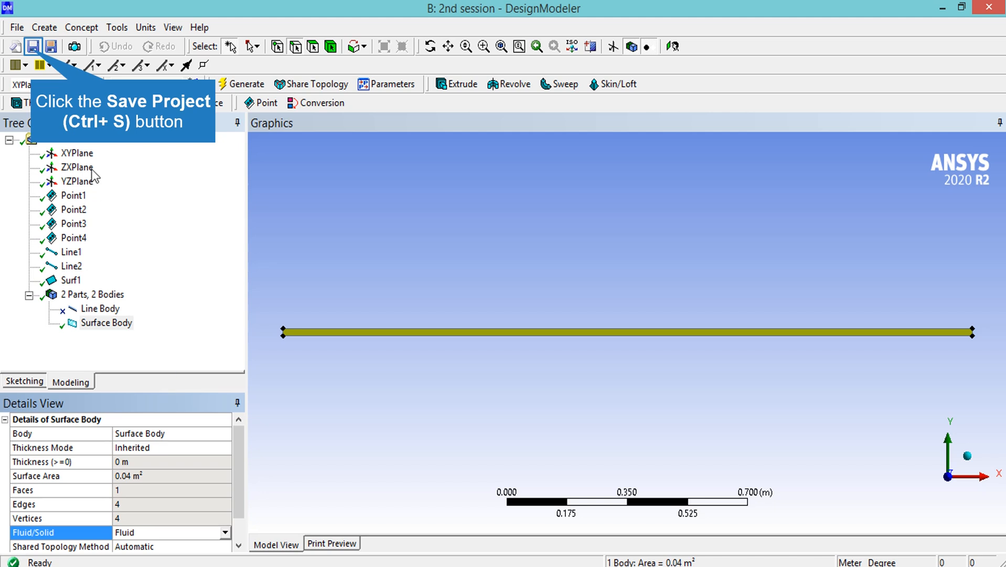
# Save the project, then switch from DesignModeler to Meshing by opening the Mesh cell of the 2nd session system.
pyautogui.click(32, 49)
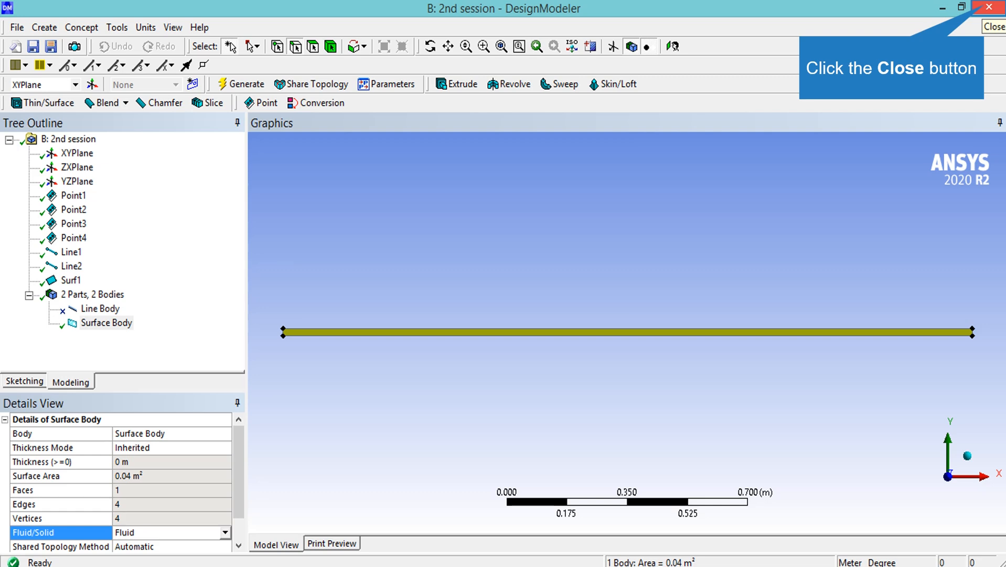
pyautogui.click(988, 7)
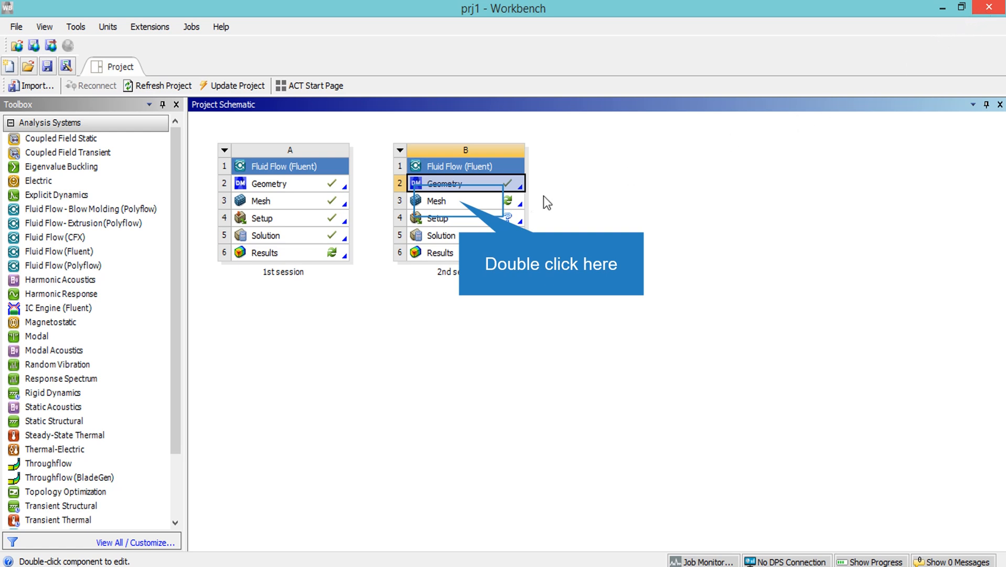
pyautogui.doubleClick(459, 202)
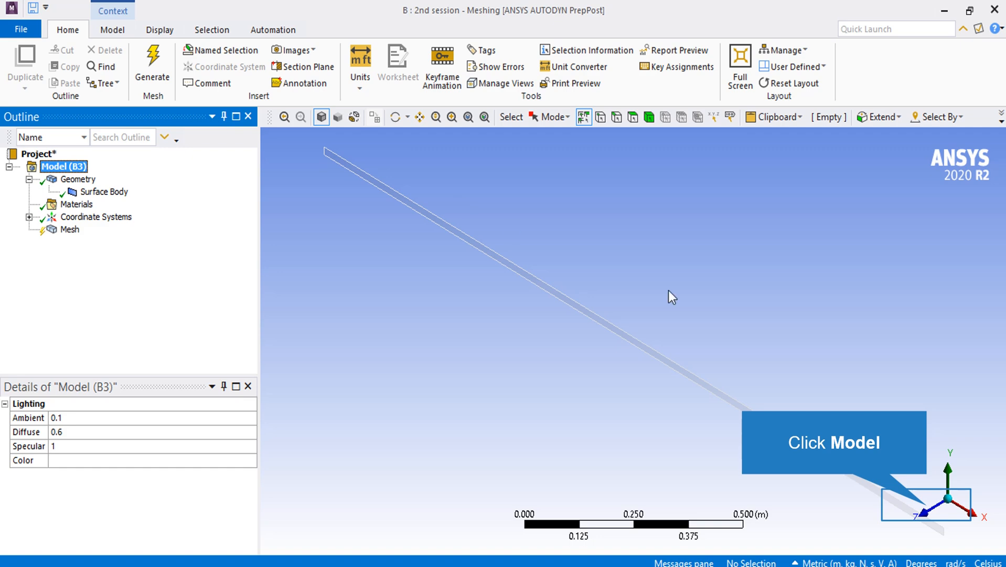
# Insert a mesh Sizing control and scope it to the two short vertical edges at the ends of the rectangle.
pyautogui.click(925, 510)
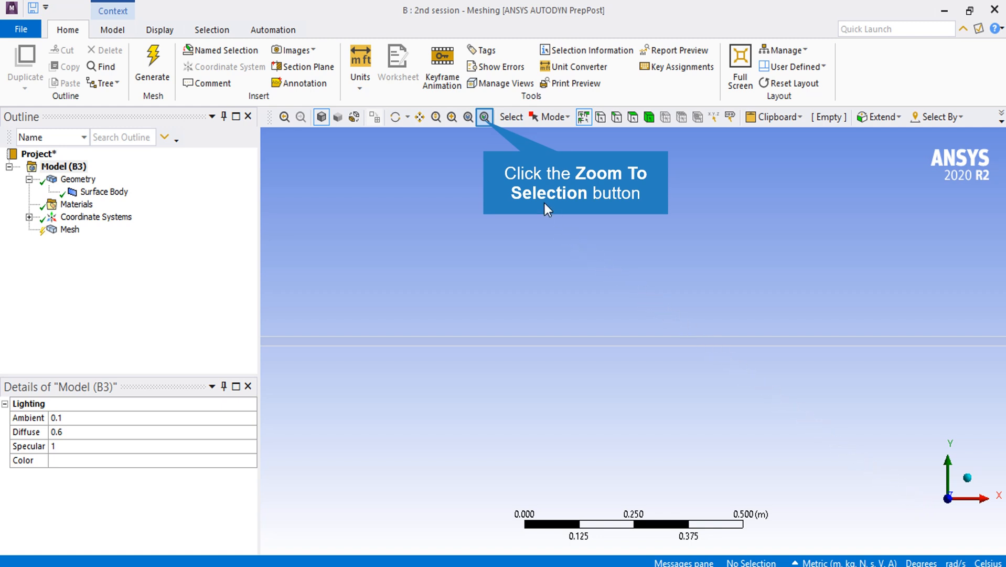
pyautogui.click(485, 117)
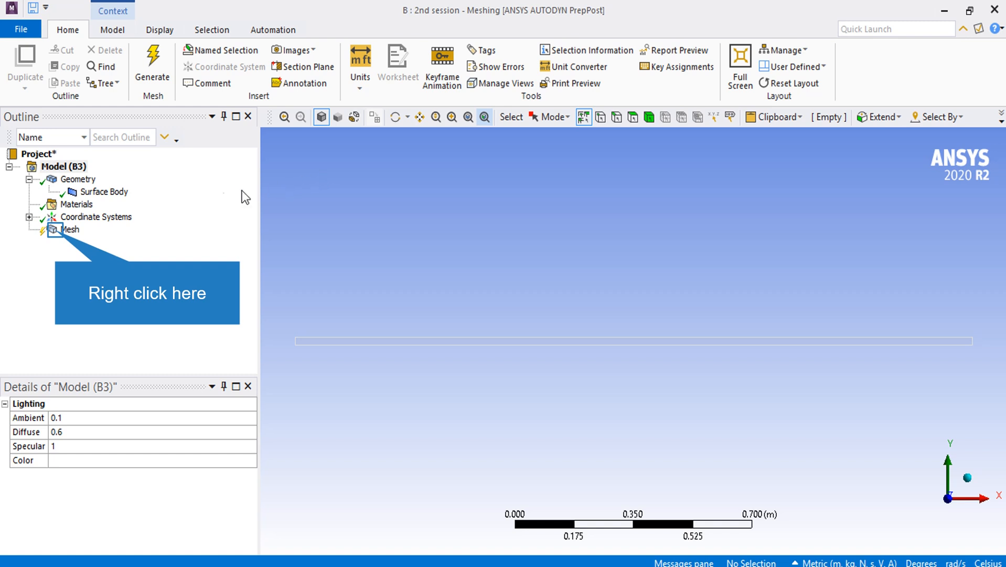
pyautogui.rightClick(56, 233)
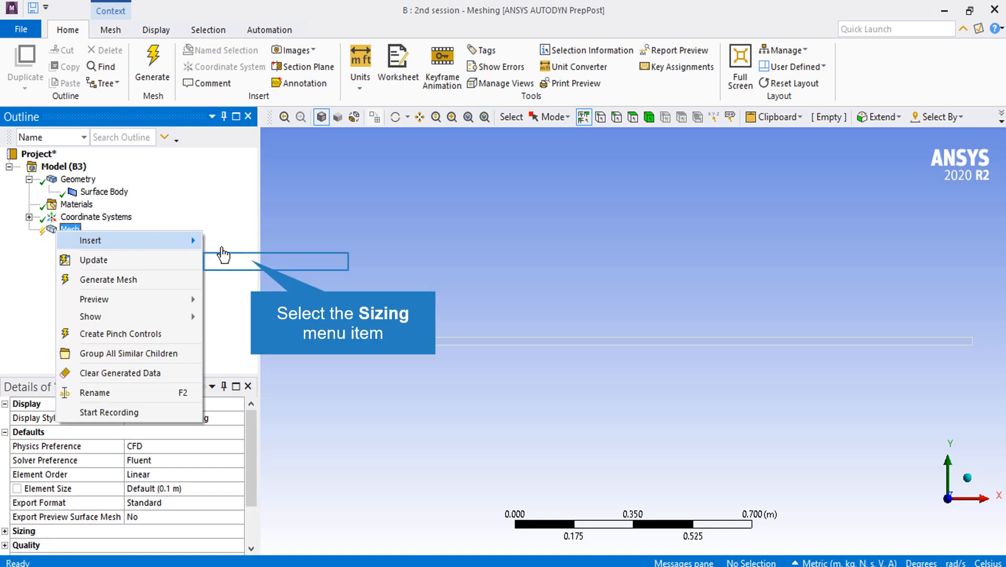
pyautogui.click(253, 261)
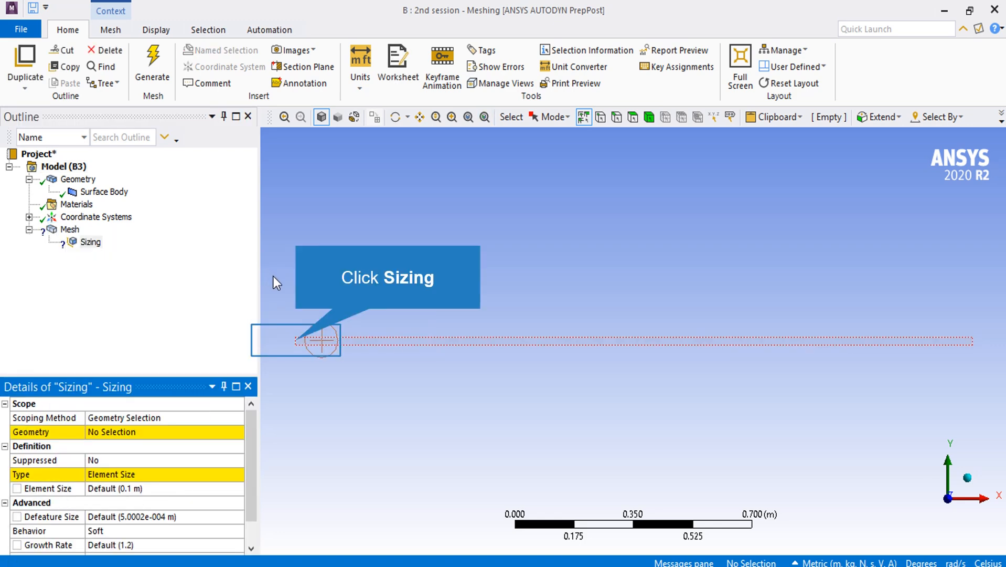
pyautogui.click(298, 344)
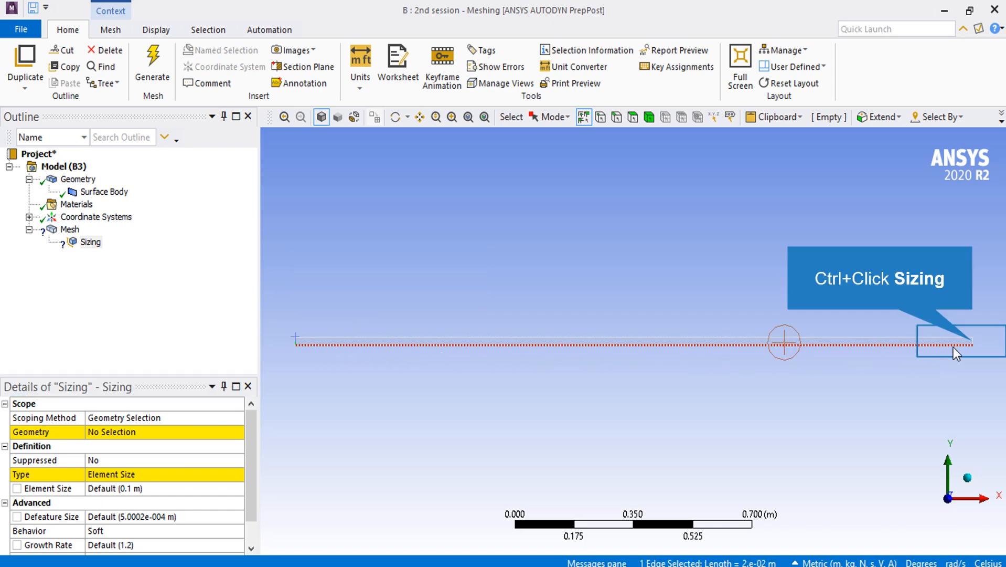
pyautogui.keyDown('ctrl'); pyautogui.click(973, 342); pyautogui.keyUp('ctrl')
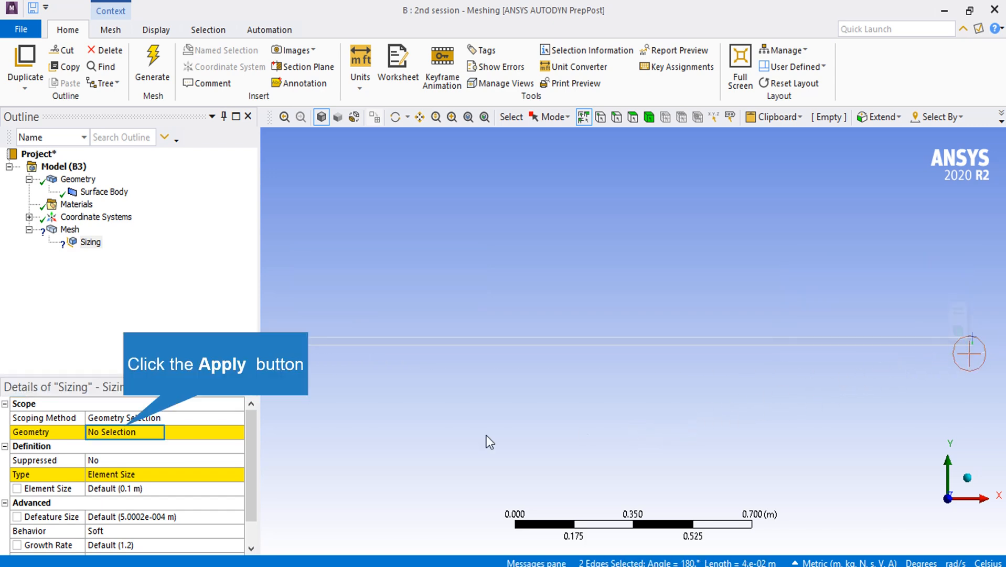
pyautogui.click(125, 431)
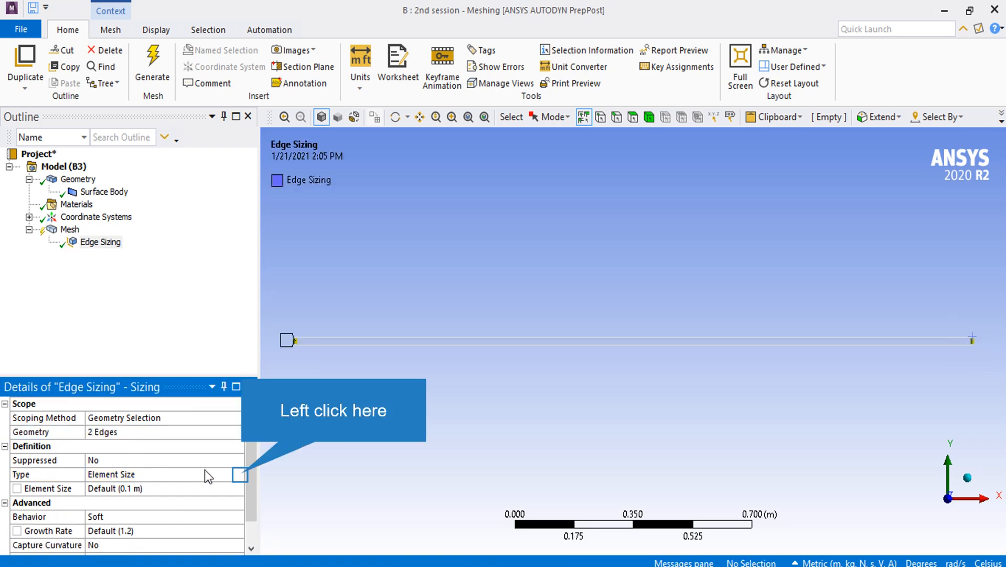
# Define the short-edge sizing by Number of Divisions with 20 divisions and set its Behavior to Hard.
pyautogui.click(241, 473)
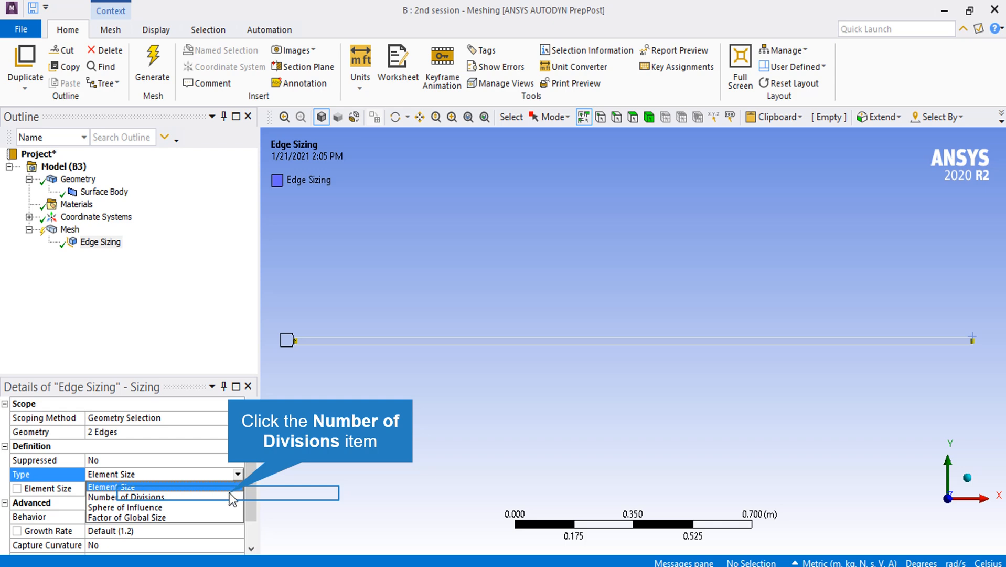
pyautogui.click(231, 497)
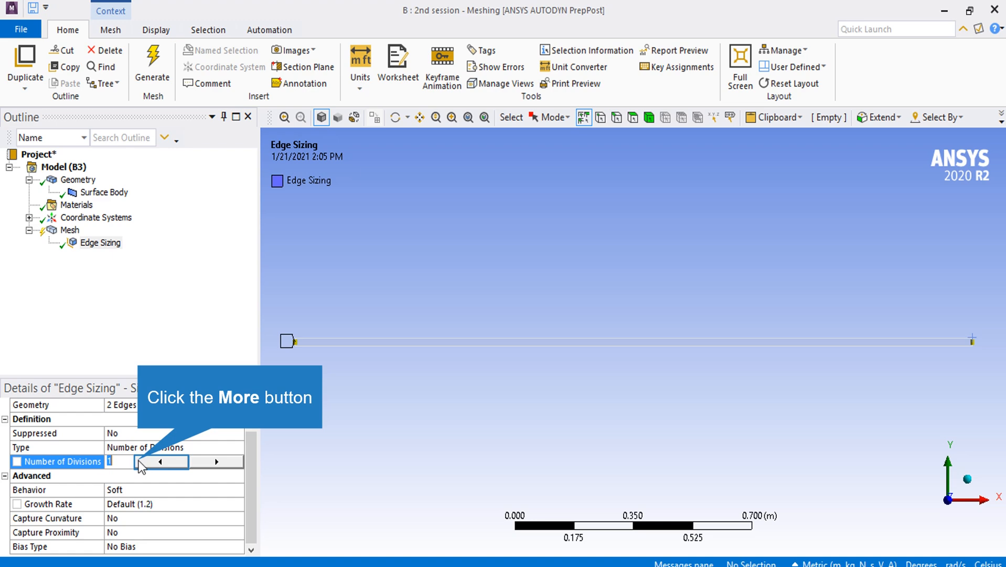
pyautogui.press('BackSpace')
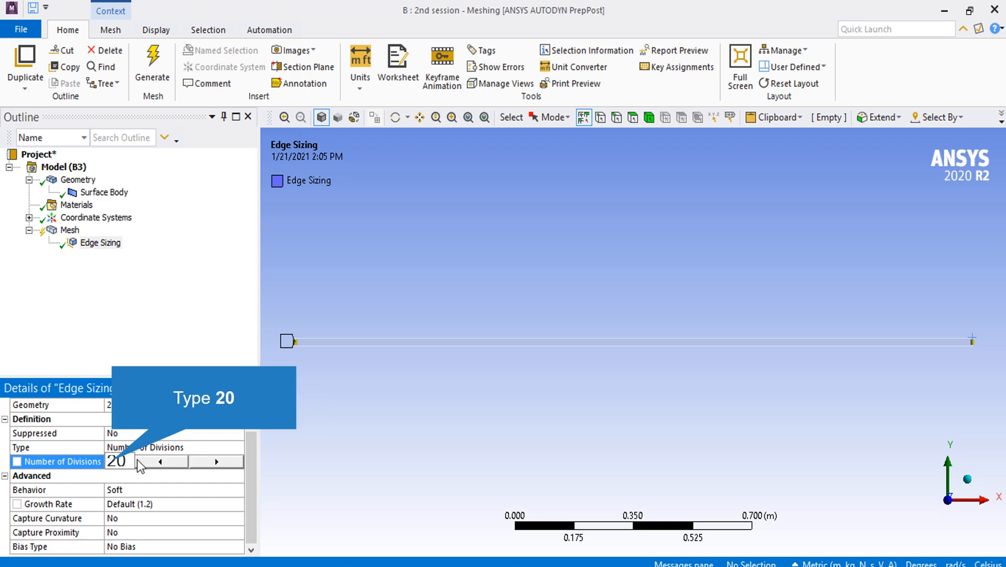
pyautogui.write('20')
pyautogui.press('Return')
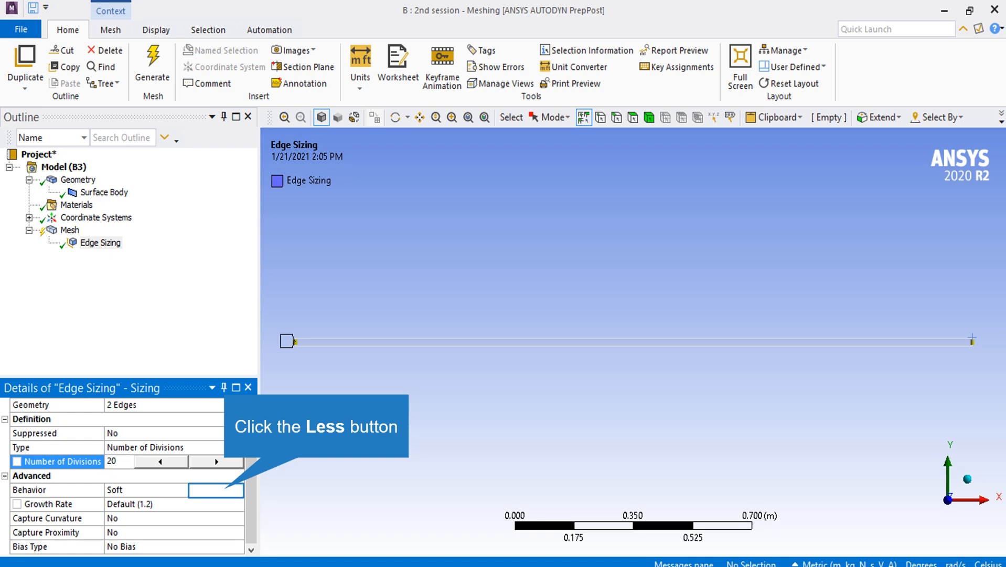
pyautogui.click(220, 489)
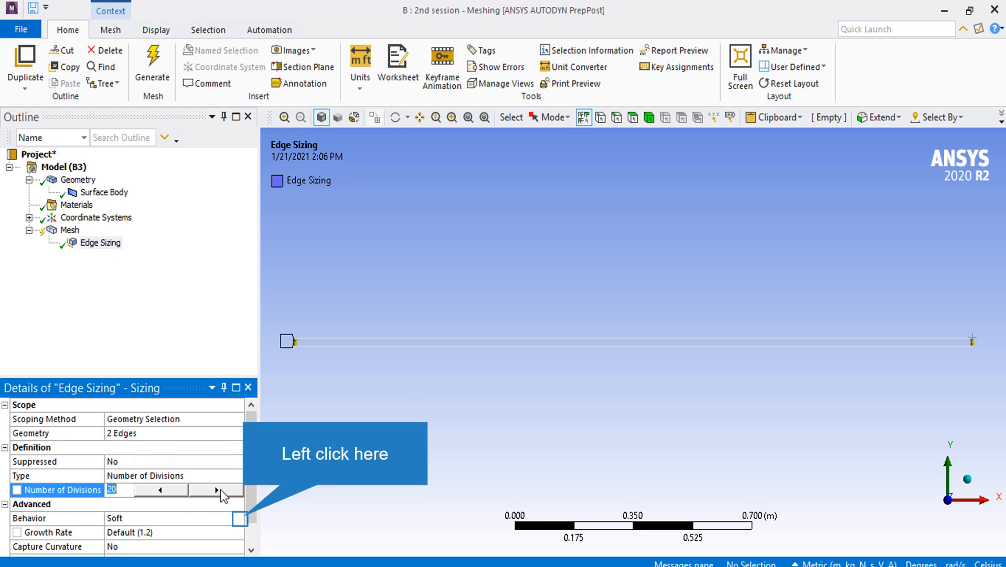
pyautogui.click(237, 518)
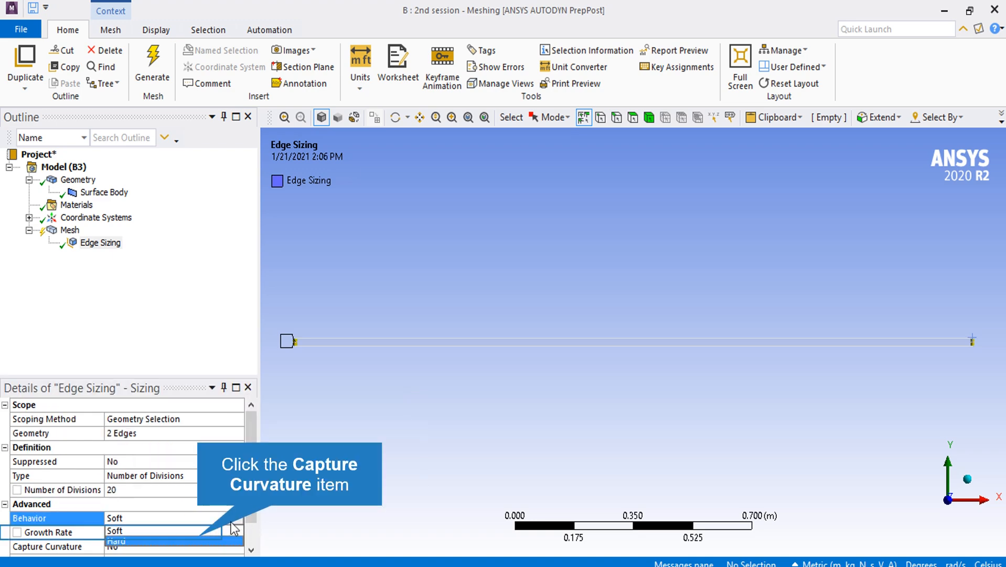
pyautogui.click(197, 537)
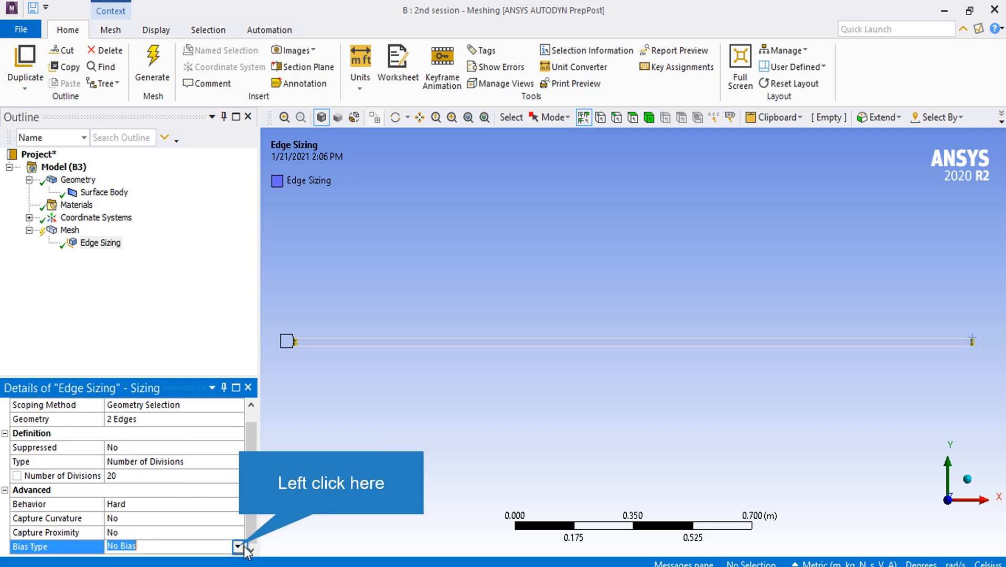
# Give the short-edge sizing the one-way short-to-long Bias Type with a Bias Factor of 3.
pyautogui.click(239, 546)
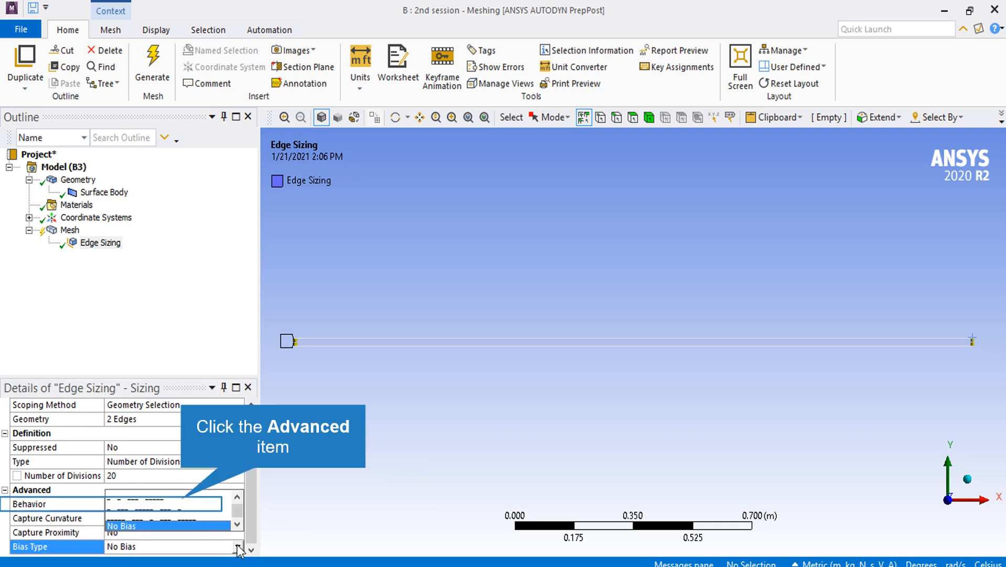
pyautogui.click(181, 499)
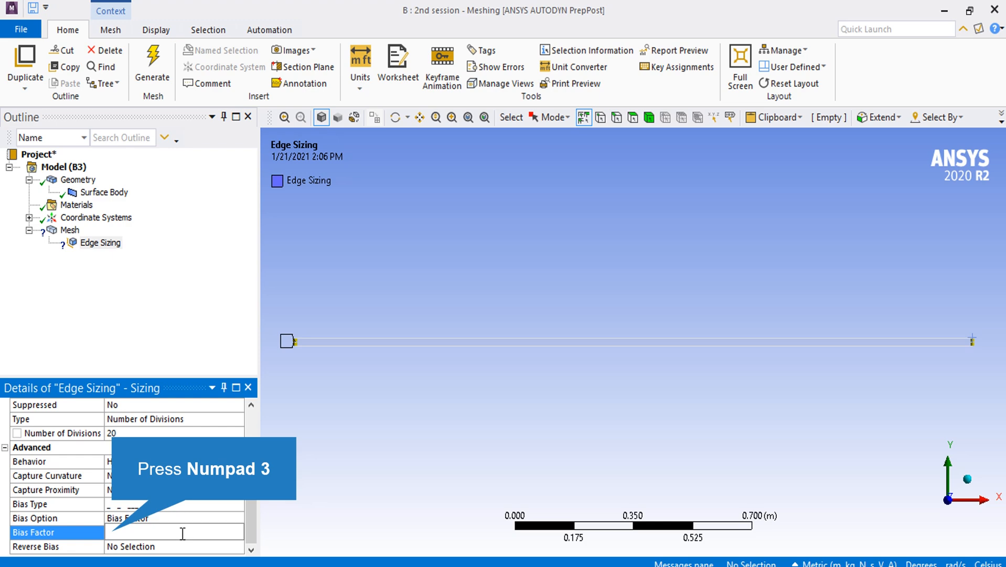
pyautogui.write('3')
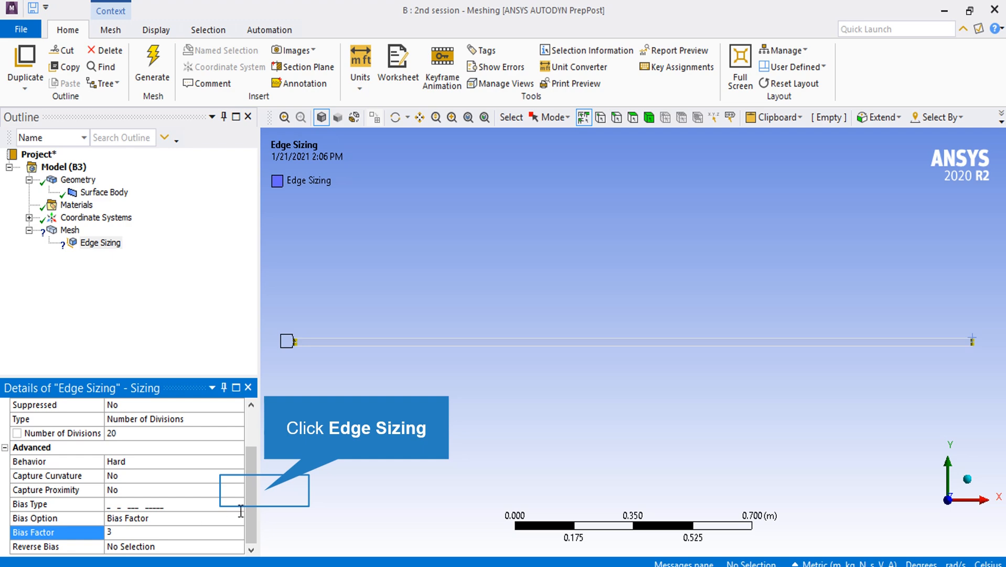
pyautogui.click(264, 495)
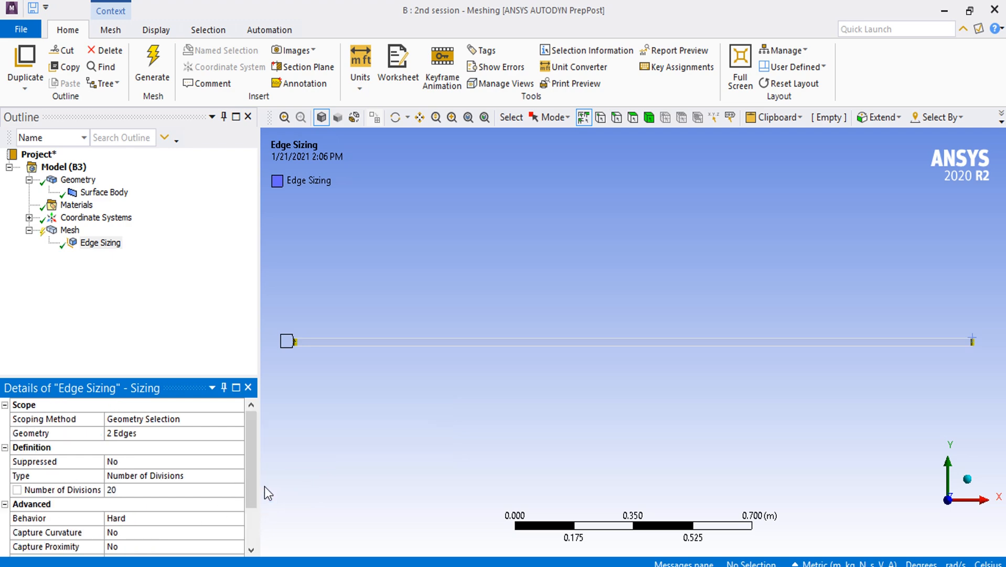
# Reverse the bias on the short edge at the rectangle's left end and compare its spacing with the right end's edge.
pyautogui.moveTo(287, 334); pyautogui.dragTo(305, 350, button='right')
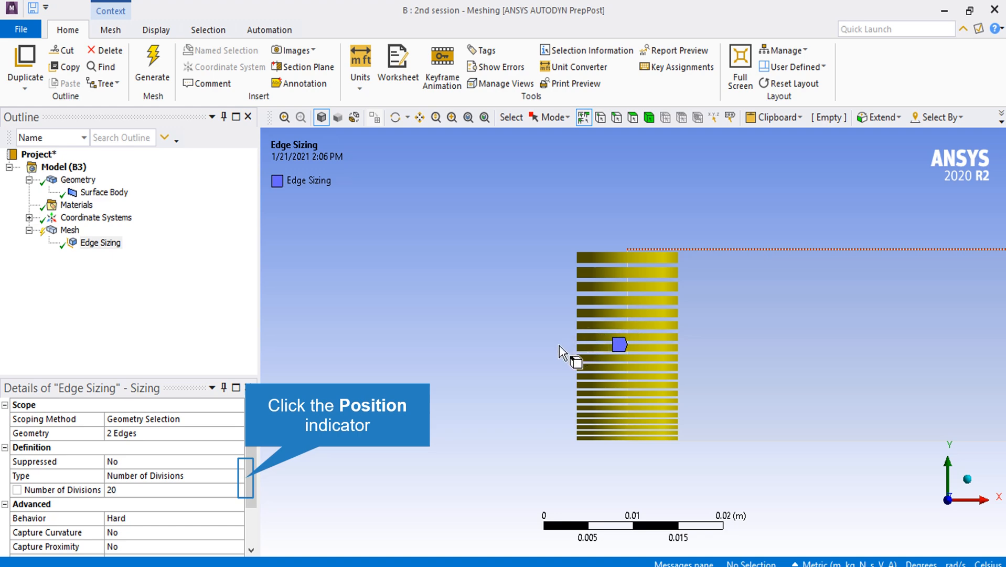
pyautogui.moveTo(246, 478); pyautogui.dragTo(245, 485)
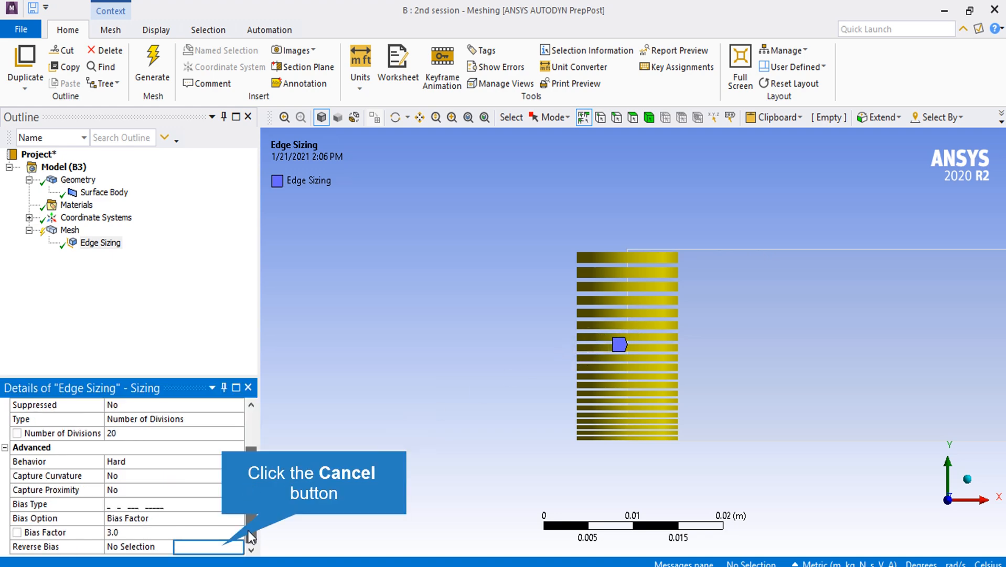
pyautogui.click(229, 547)
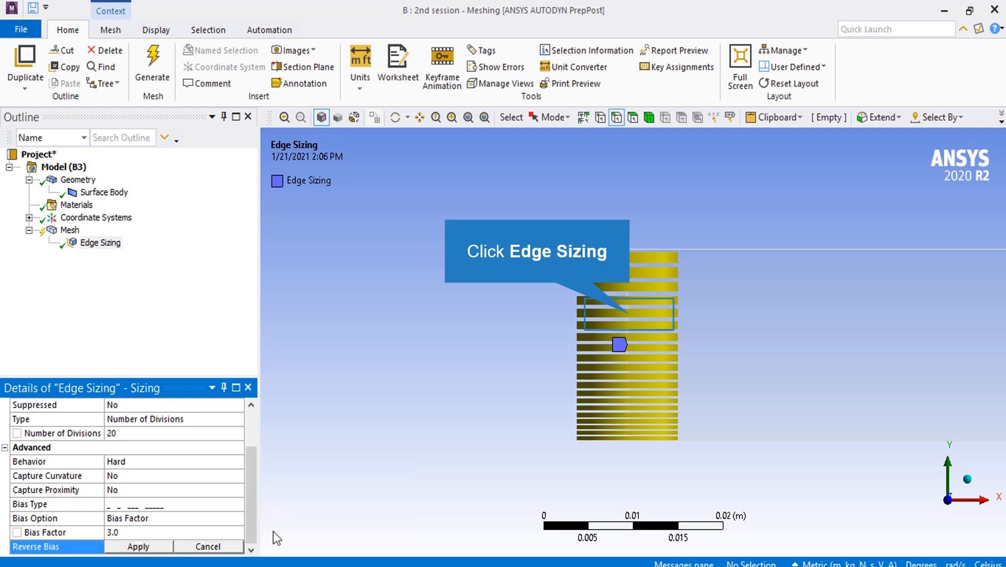
pyautogui.click(628, 315)
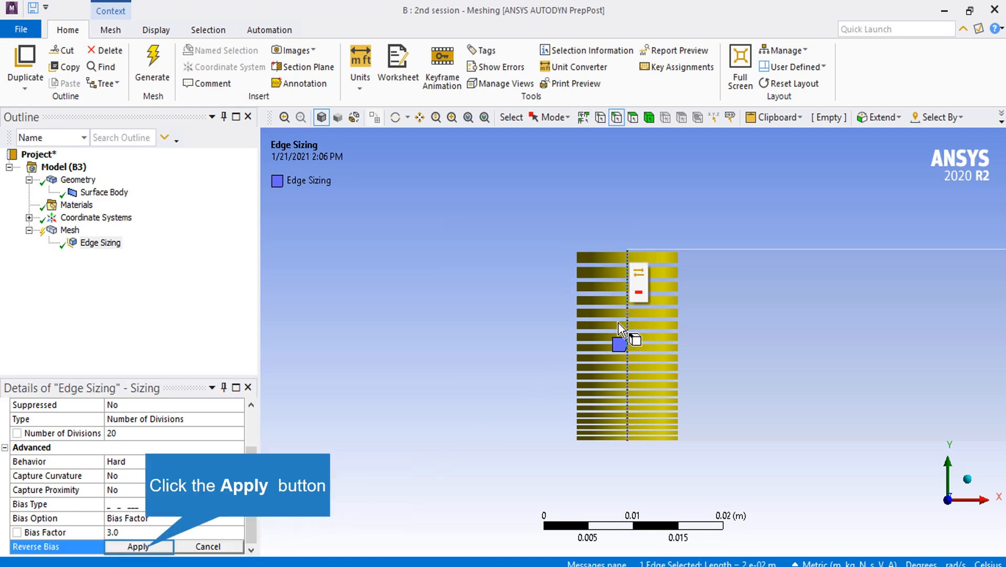
pyautogui.click(139, 546)
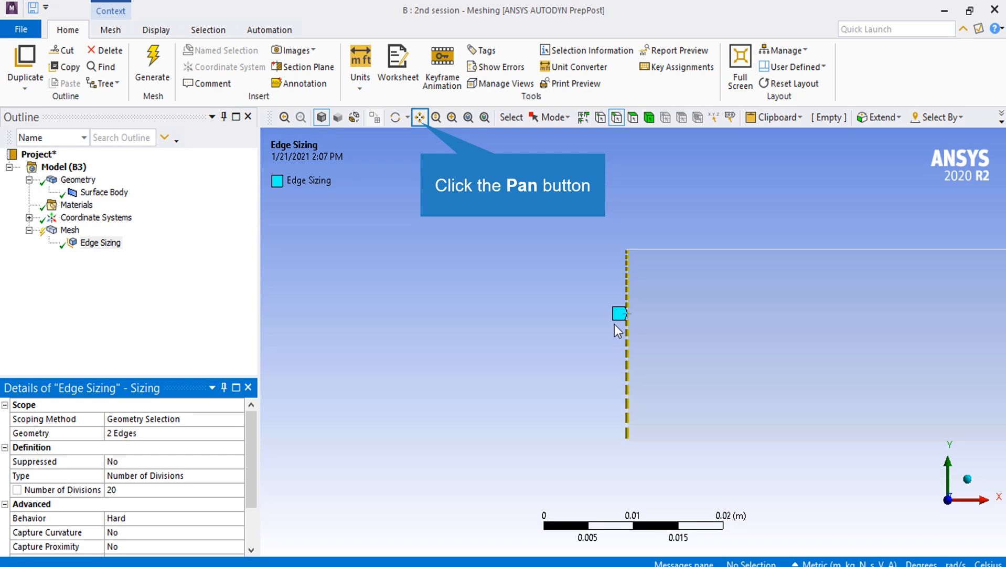
pyautogui.click(426, 122)
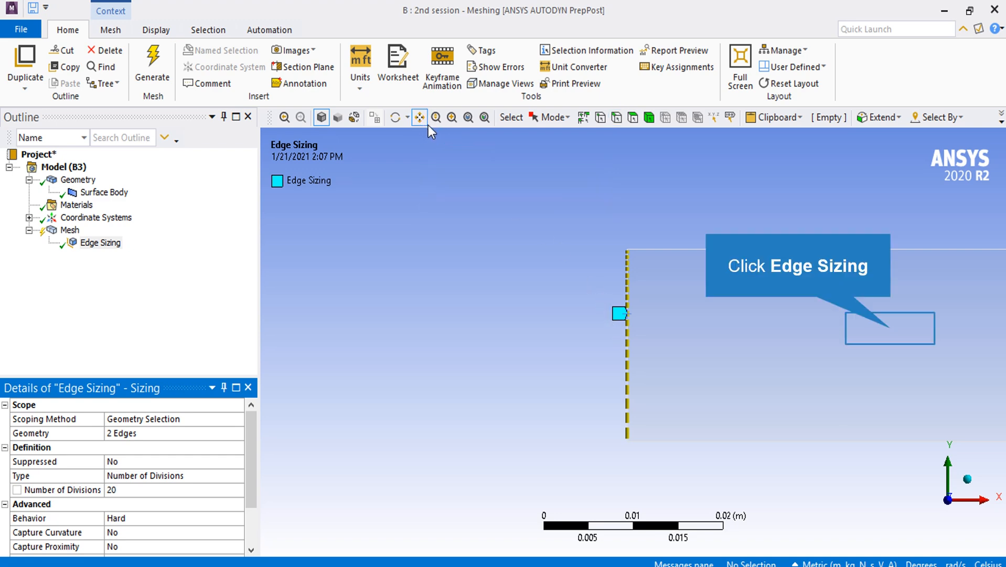
pyautogui.moveTo(892, 329); pyautogui.dragTo(274, 328)
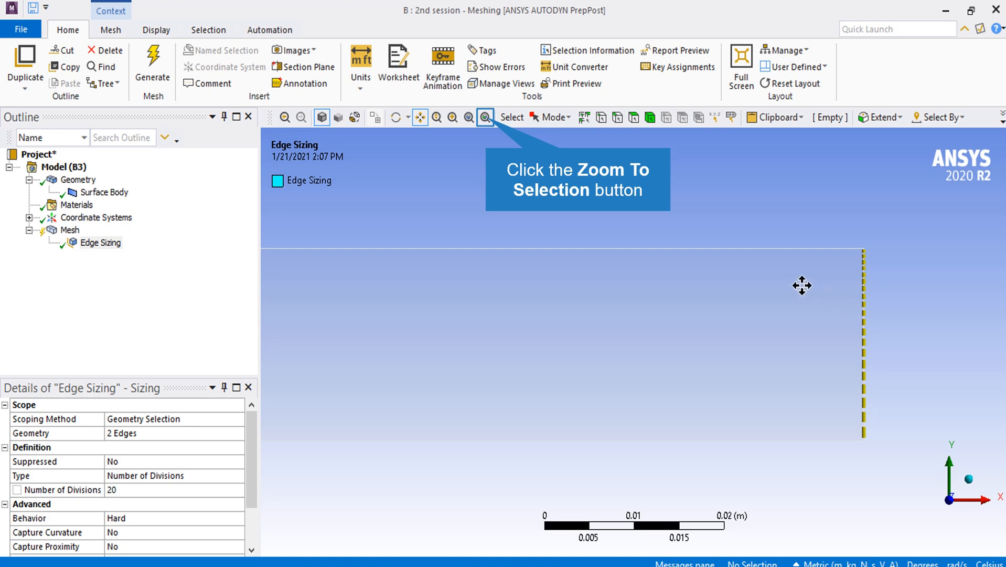
pyautogui.click(486, 117)
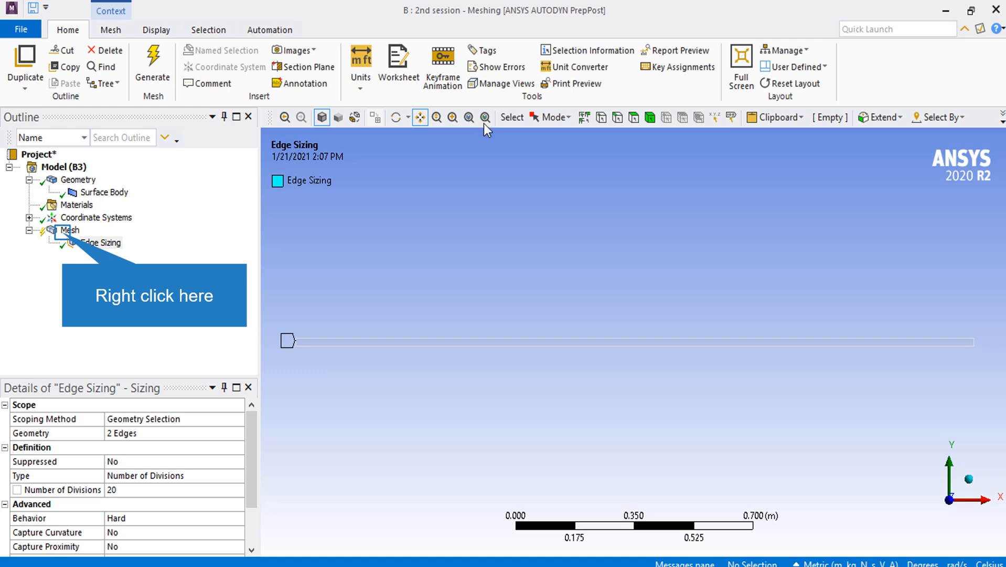
# Insert a second mesh Sizing control and scope it to the two long horizontal edges of the rectangle.
pyautogui.rightClick(68, 231)
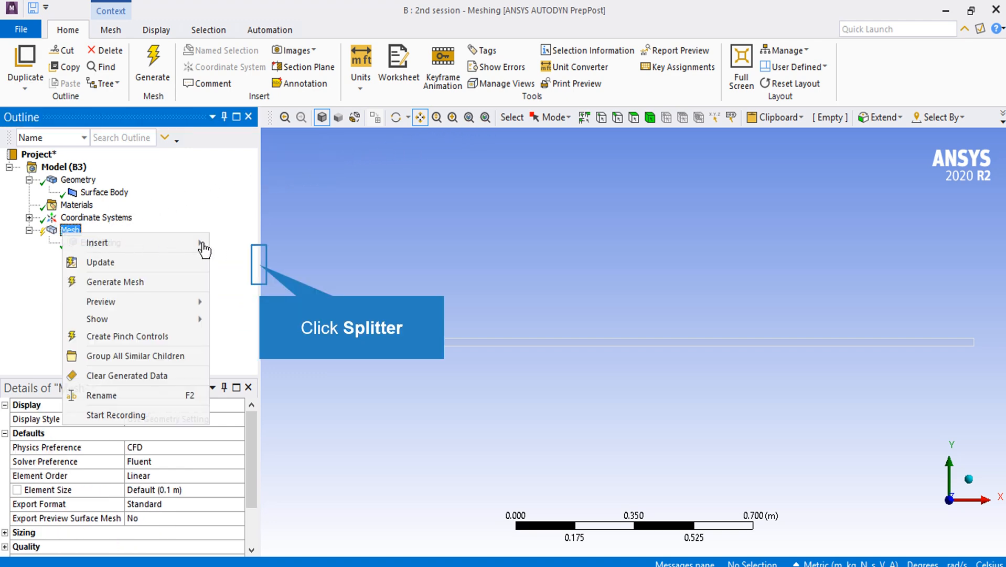
pyautogui.click(259, 265)
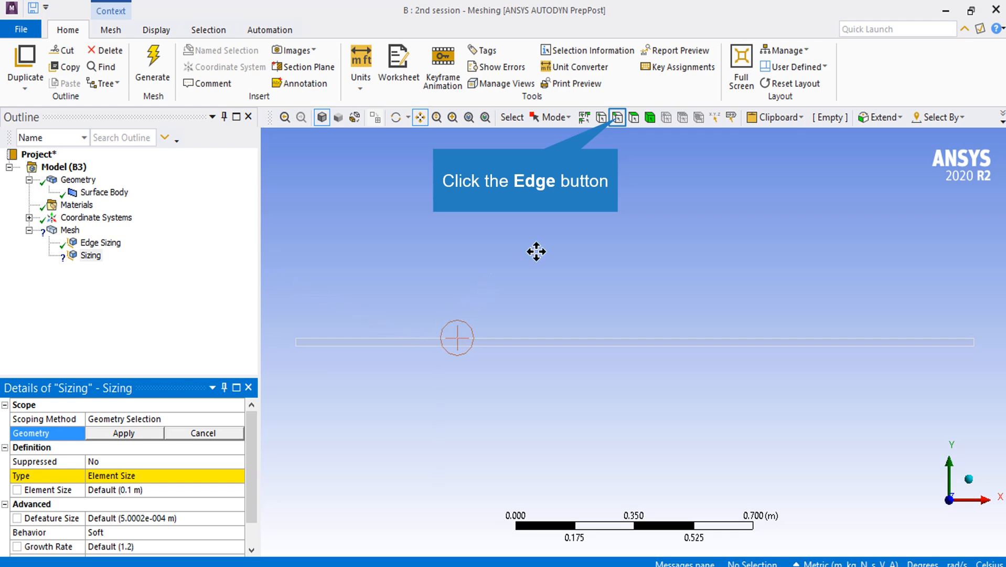
pyautogui.click(618, 117)
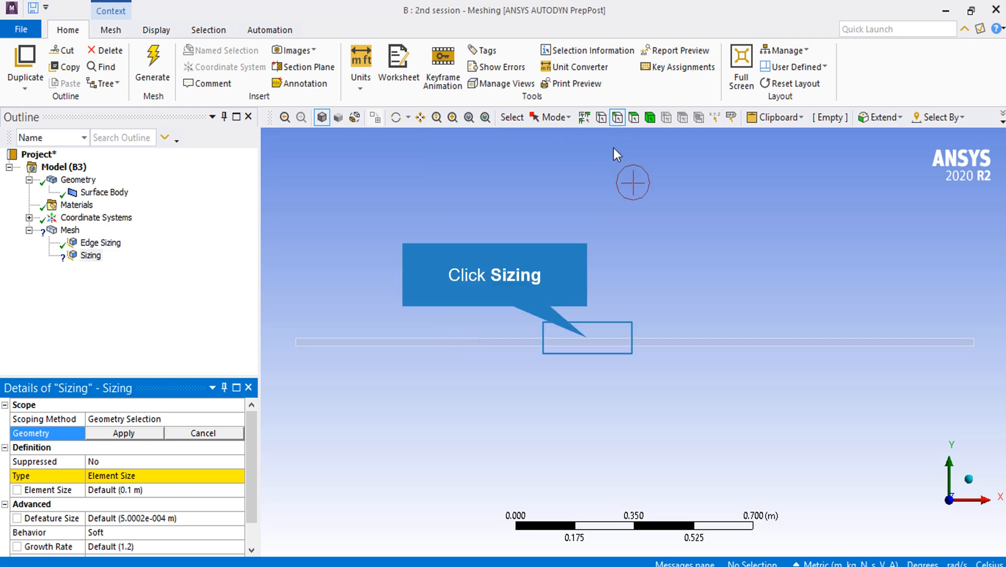
pyautogui.click(587, 340)
pyautogui.keyDown('ctrl'); pyautogui.click(588, 346); pyautogui.keyUp('ctrl')
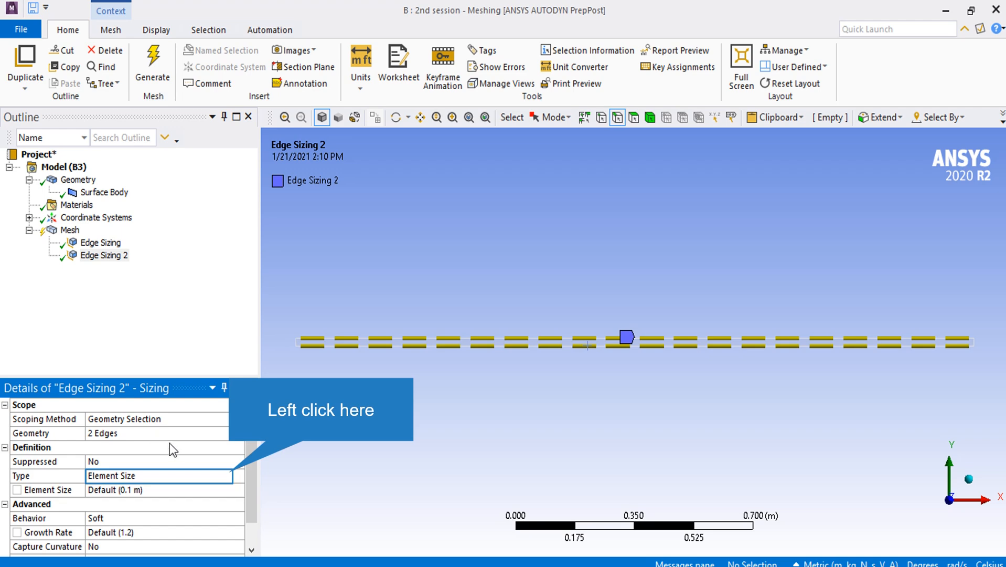
# Define Edge Sizing 2 by Number of Divisions with 1000 divisions and set its Behavior to Hard.
pyautogui.click(229, 475)
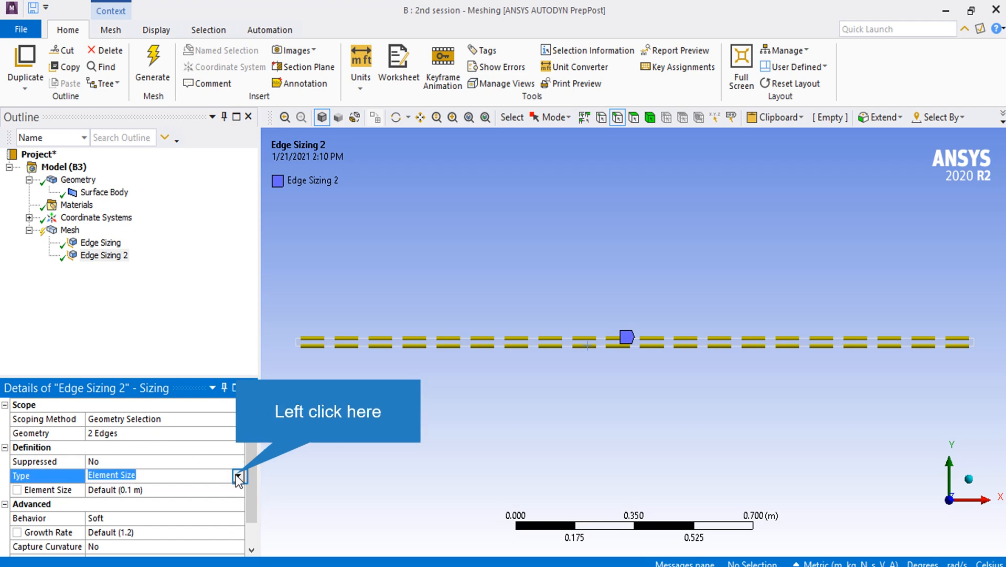
pyautogui.click(237, 475)
pyautogui.click(189, 499)
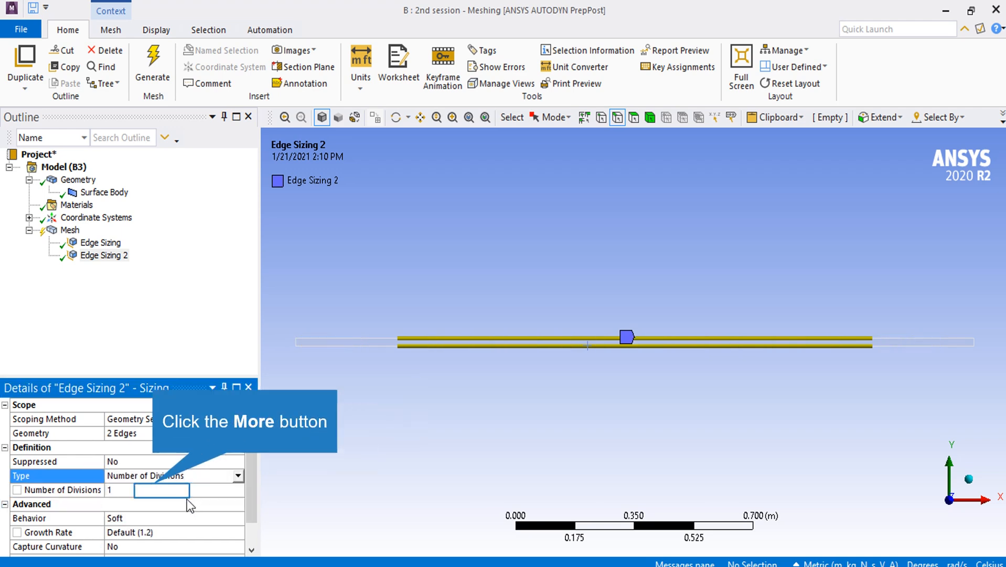
pyautogui.click(152, 484)
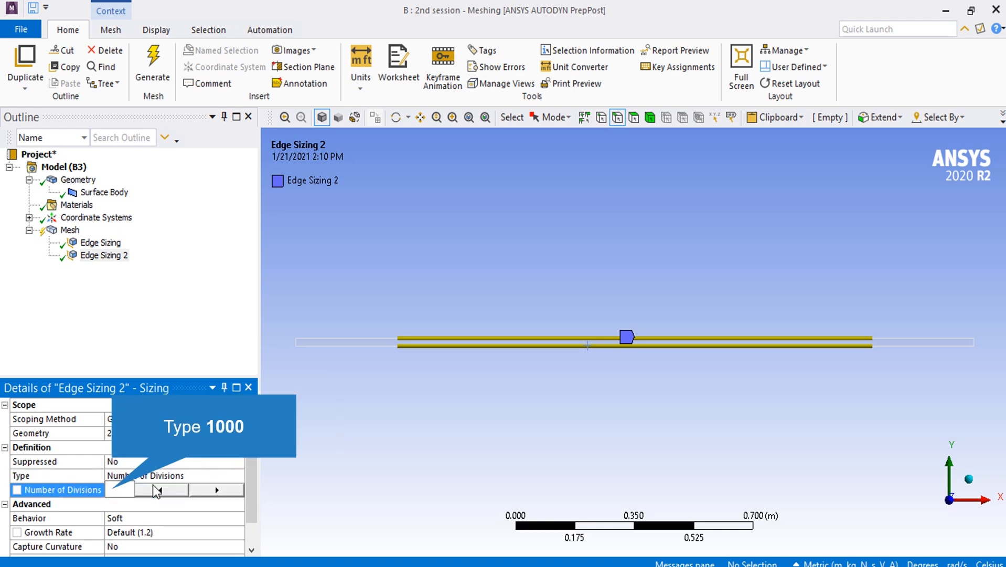
pyautogui.write('1000')
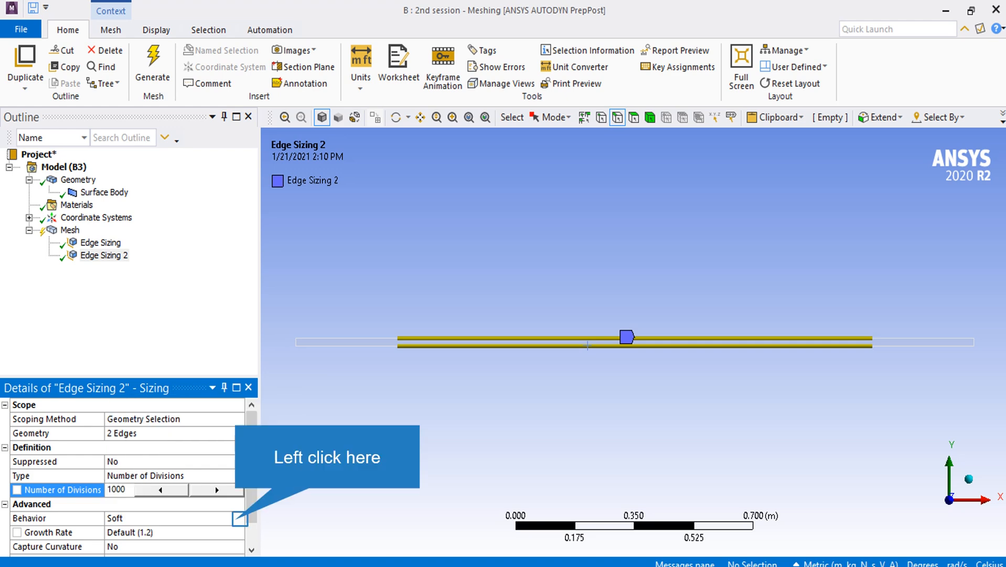
pyautogui.click(239, 518)
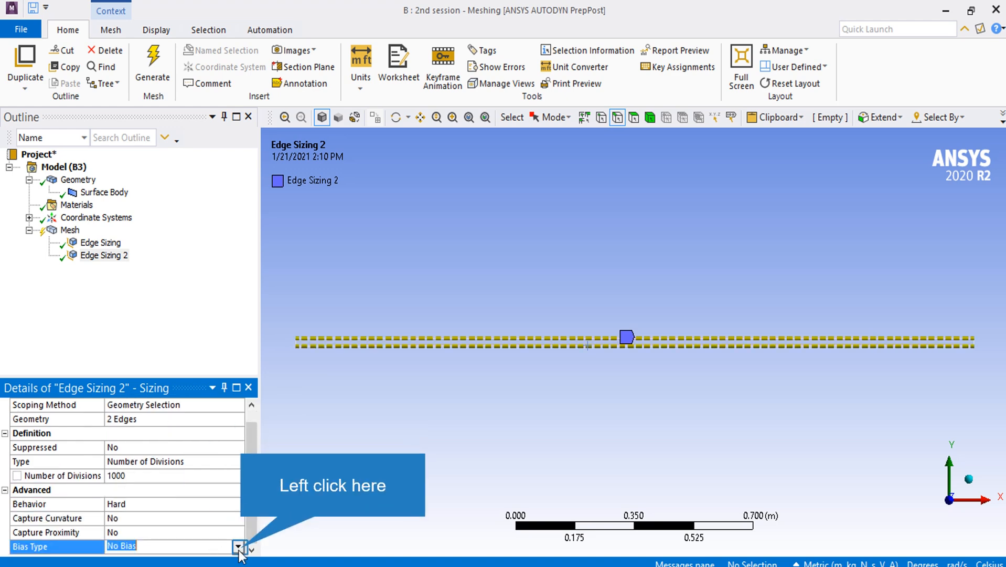
# Give Edge Sizing 2 the one-way short-to-long Bias Type with a Bias Factor of 3.
pyautogui.click(239, 546)
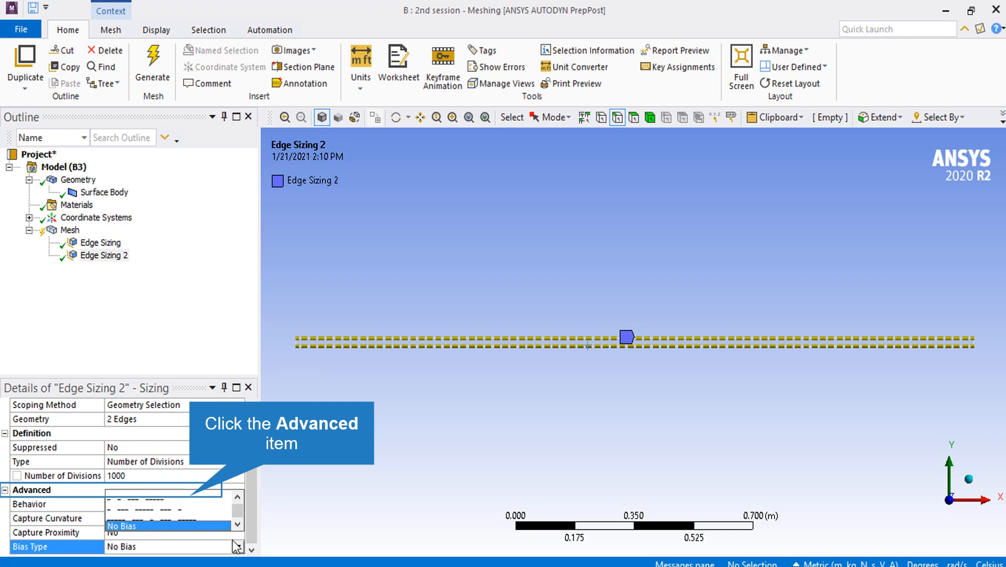
pyautogui.click(190, 499)
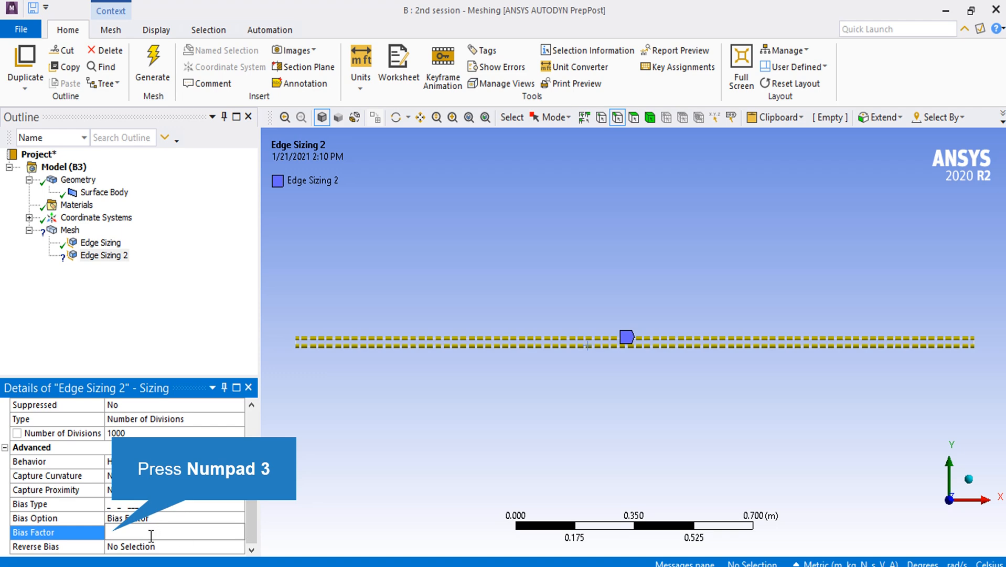
pyautogui.write('3')
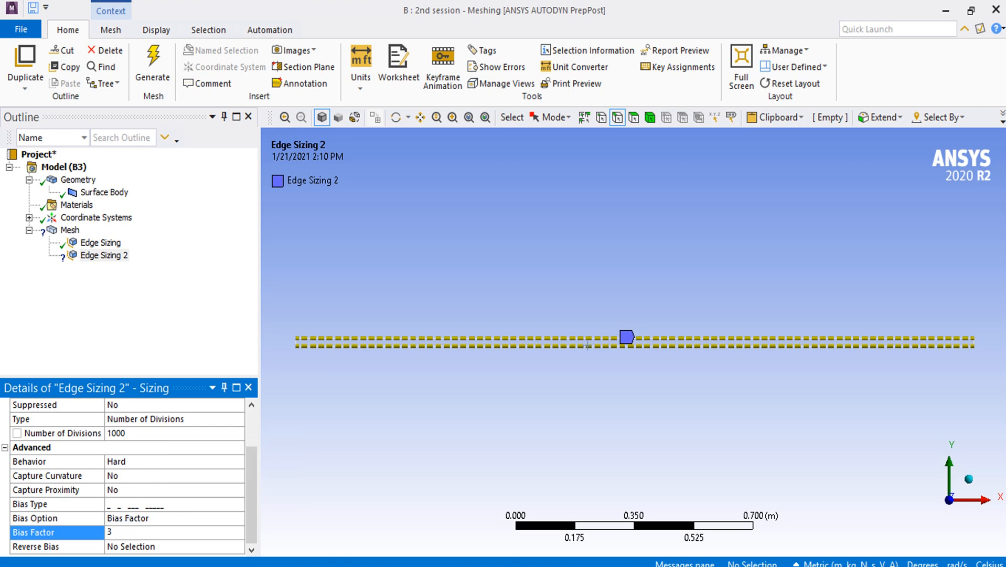
pyautogui.press('Return')
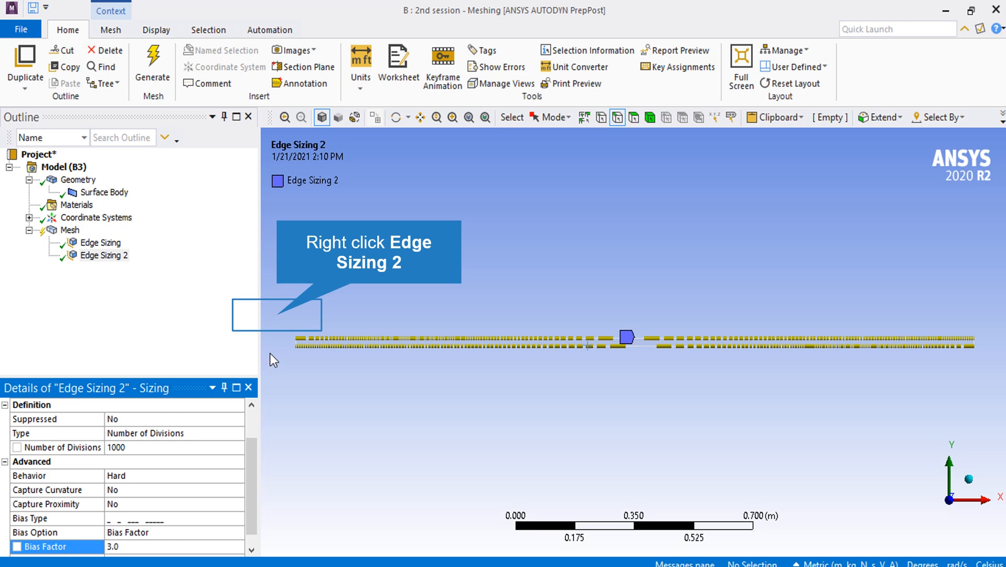
# Reverse the bias of Edge Sizing 2 on the rectangle's lower long edge, then show the whole rectangle again.
pyautogui.moveTo(277, 315); pyautogui.dragTo(333, 378, button='right')
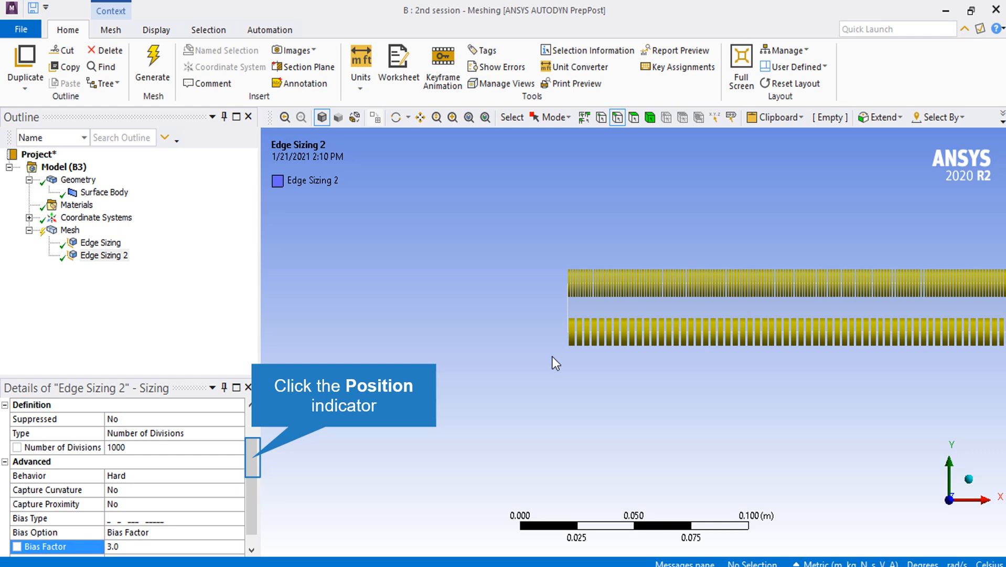
pyautogui.click(252, 458)
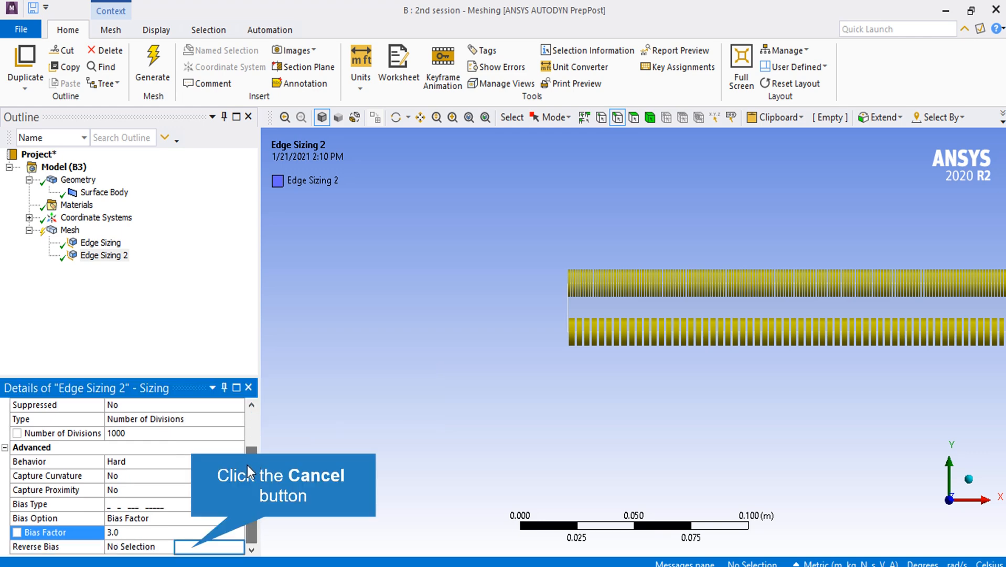
pyautogui.click(217, 541)
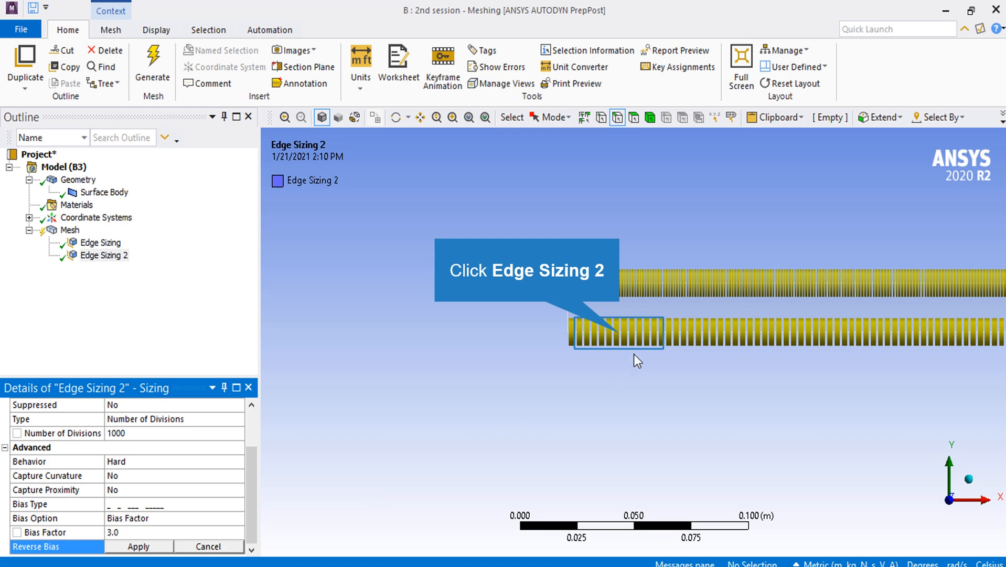
pyautogui.click(620, 334)
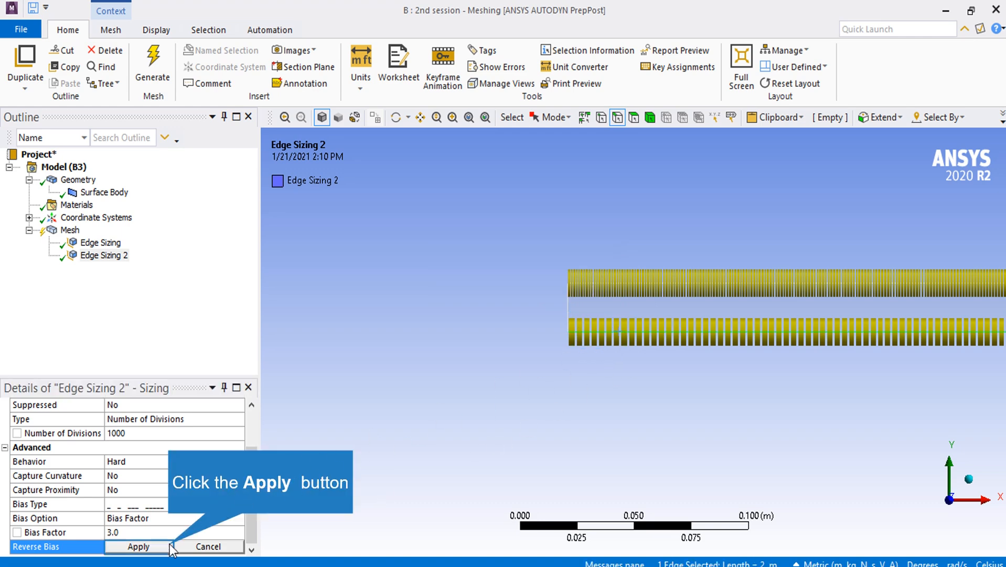
pyautogui.click(139, 546)
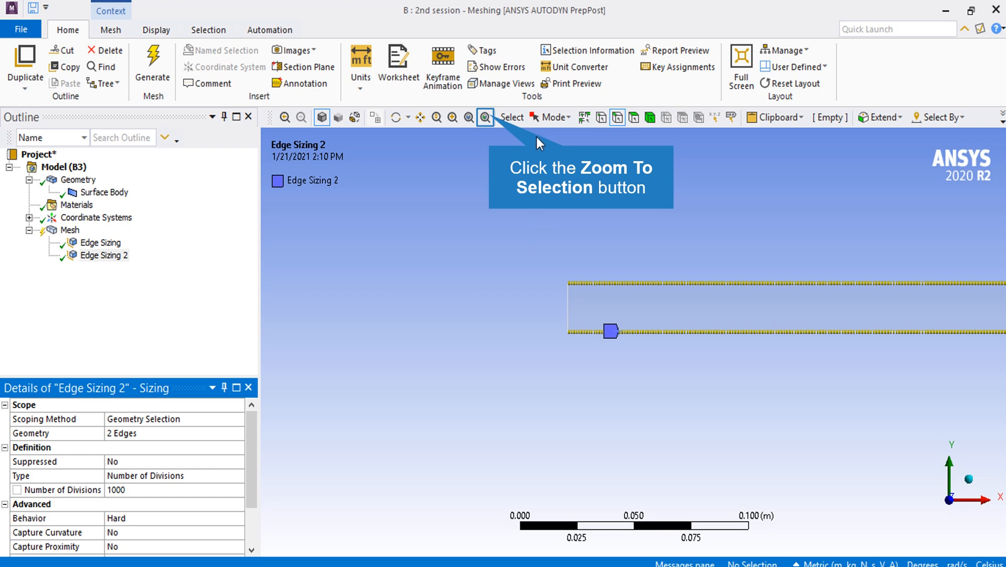
pyautogui.click(486, 117)
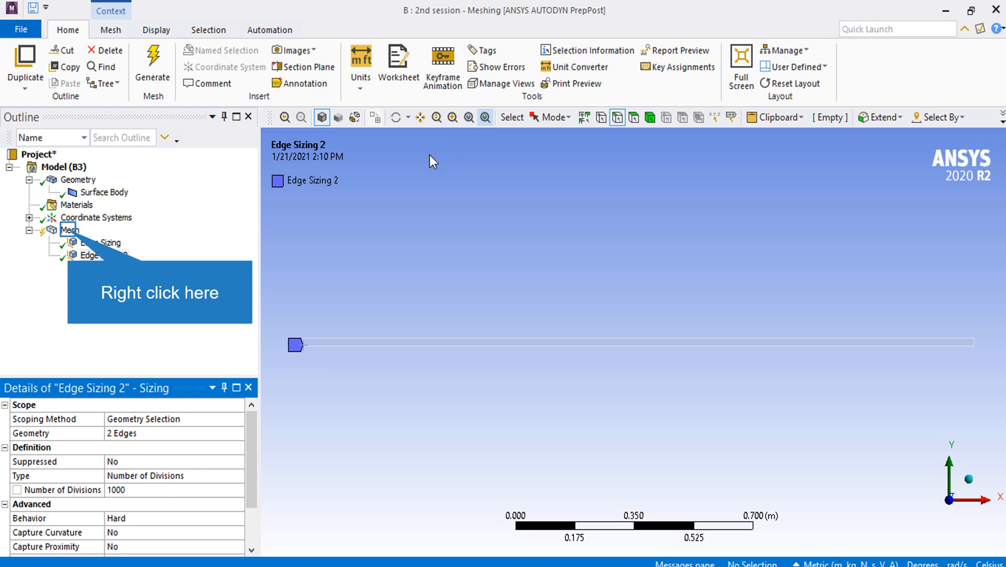
# Insert a Face Meshing control under Mesh and scope it to the rectangular surface.
pyautogui.rightClick(70, 230)
pyautogui.moveTo(76, 239)
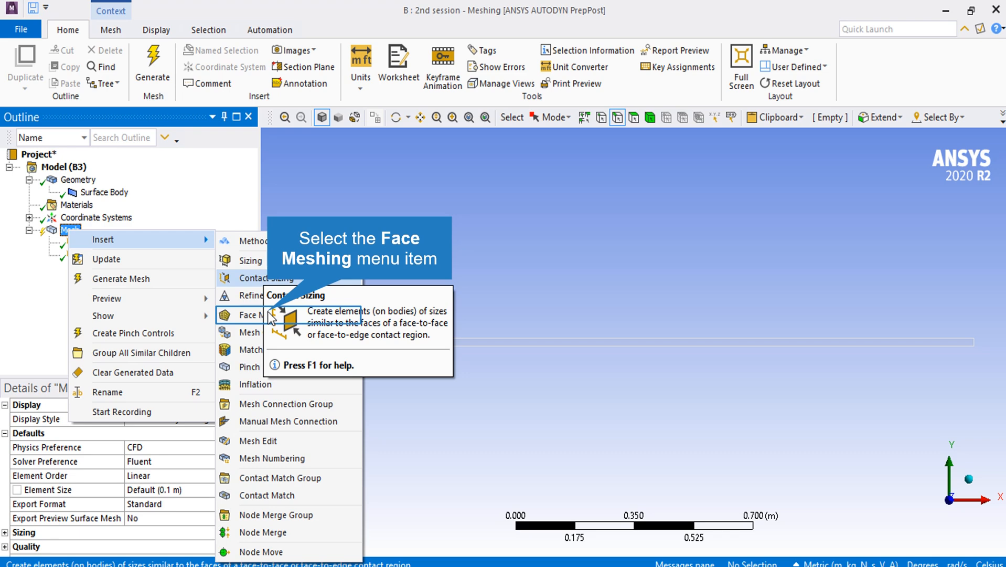
pyautogui.click(247, 315)
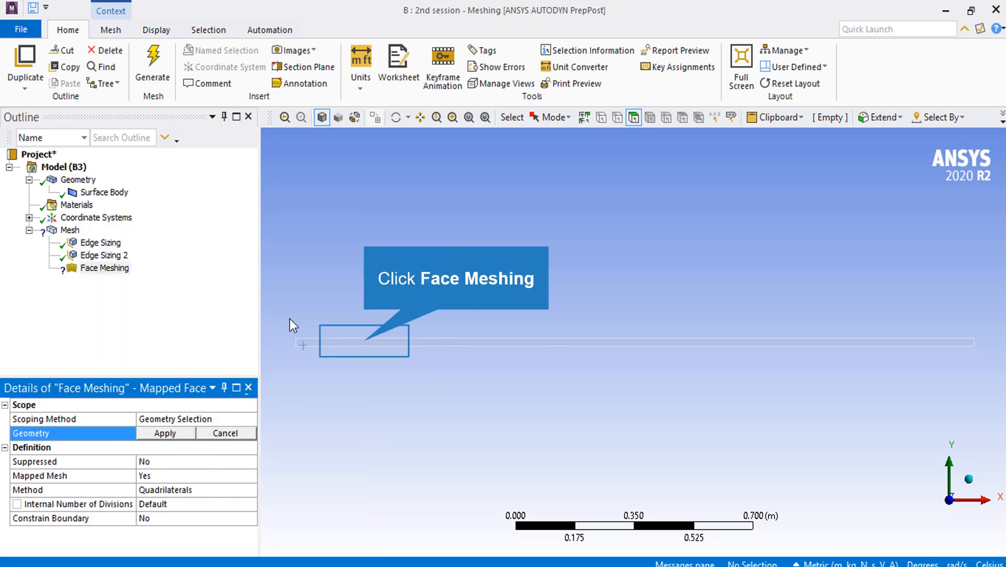
pyautogui.click(365, 343)
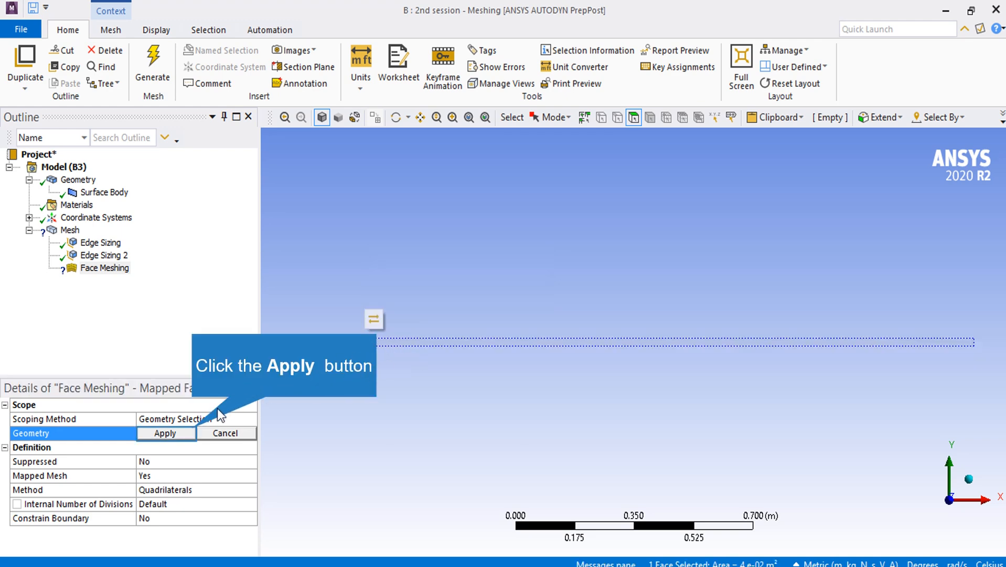
pyautogui.click(193, 429)
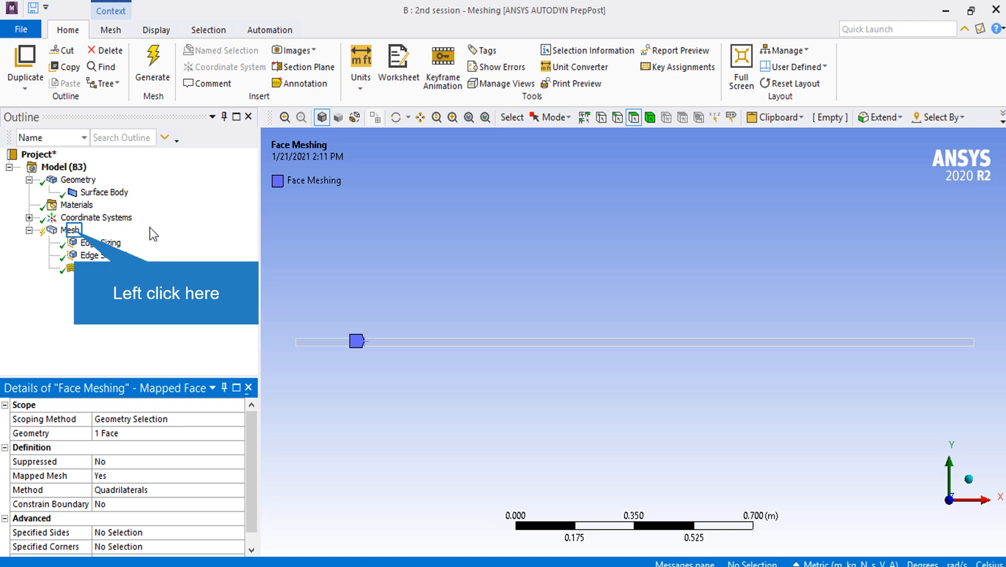
# Generate the mesh and inspect its cells at the rectangle's left end.
pyautogui.click(73, 231)
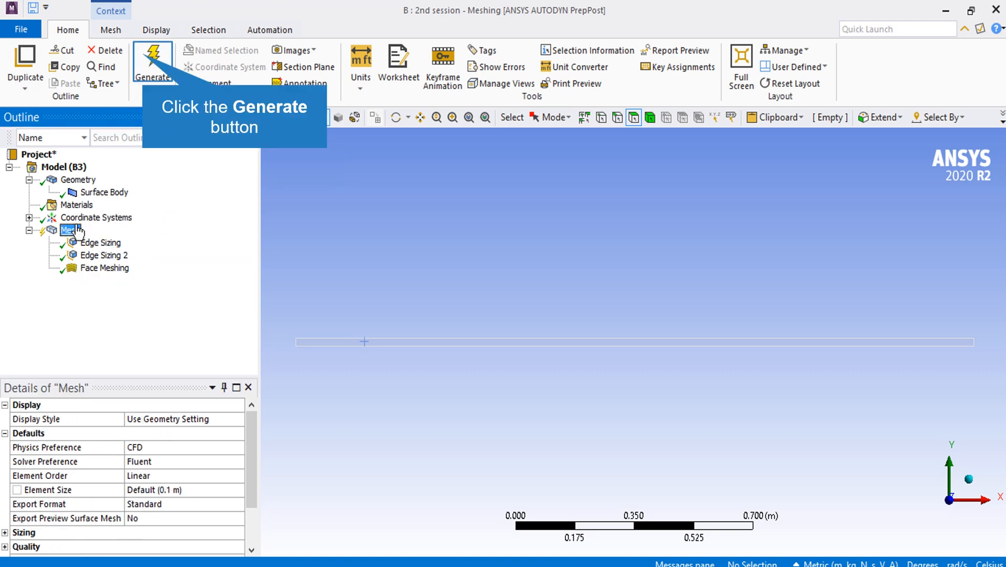
pyautogui.click(150, 59)
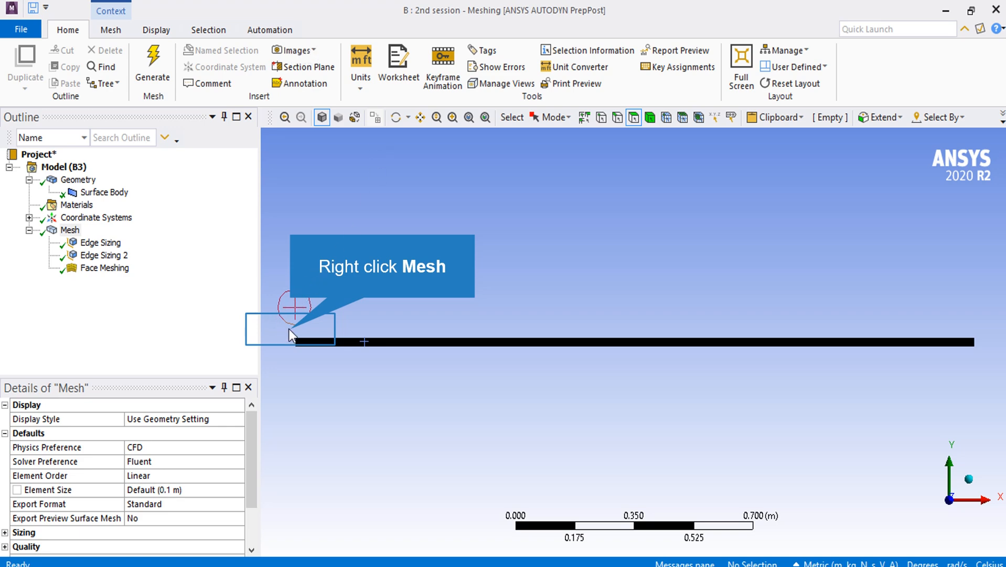
pyautogui.moveTo(291, 329); pyautogui.dragTo(305, 353, button='right')
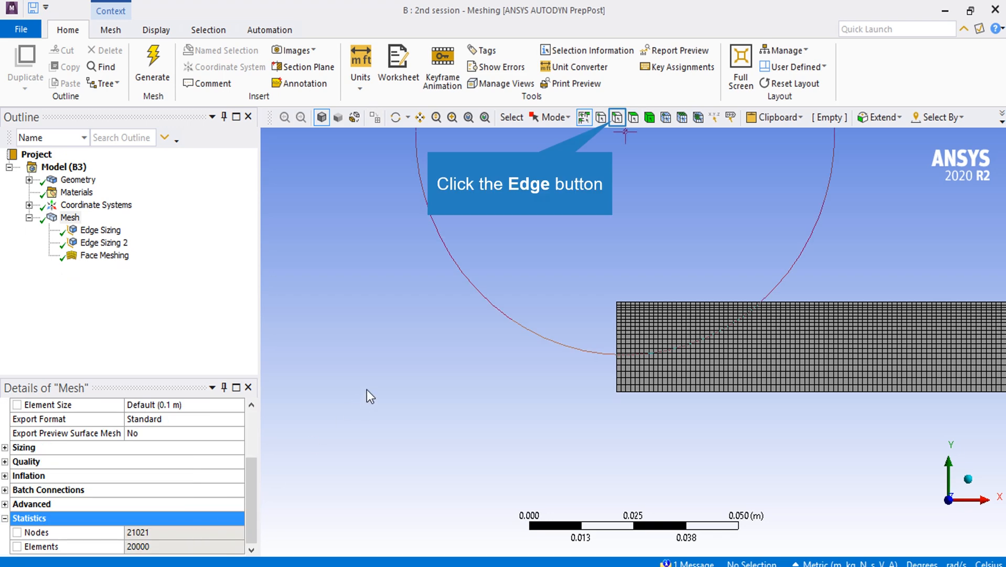
# Create a named selection called Inlet from the short edge at the rectangle's left end.
pyautogui.click(612, 120)
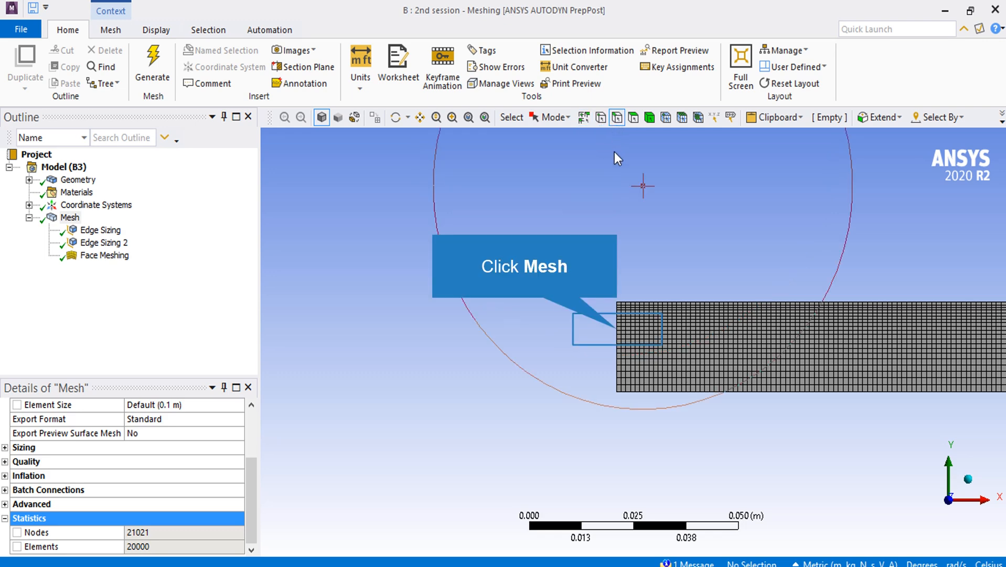
pyautogui.click(617, 330)
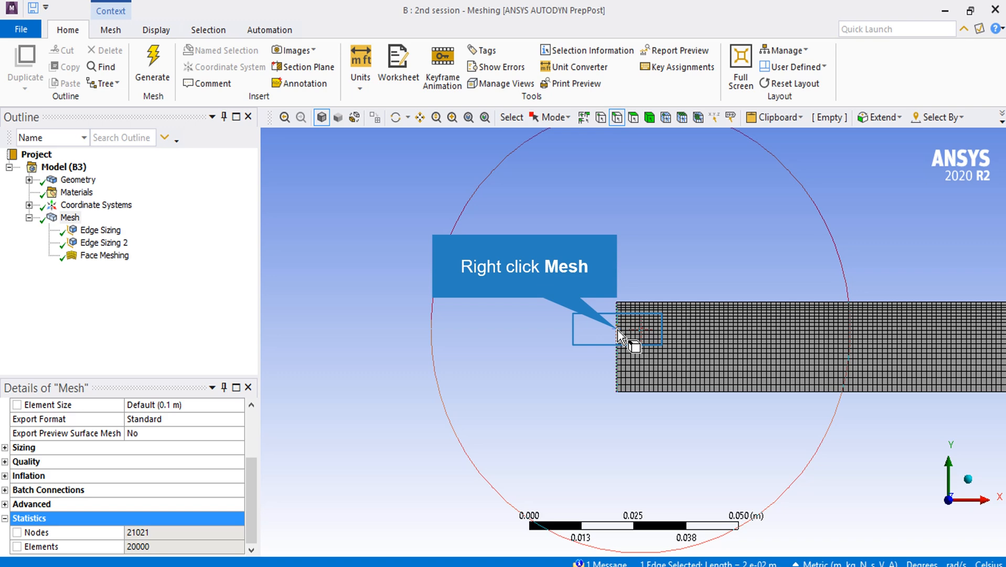
pyautogui.rightClick(619, 335)
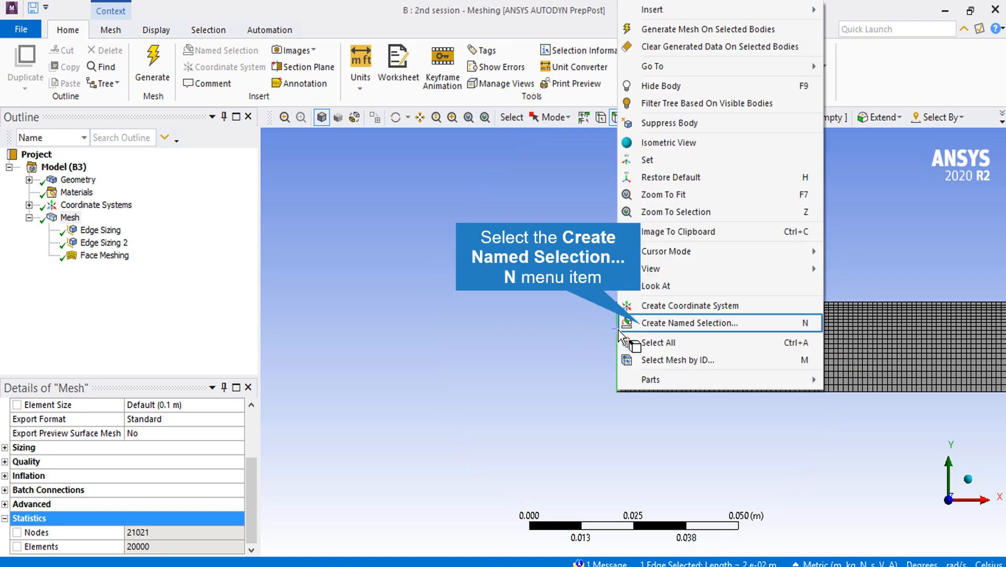
pyautogui.click(644, 323)
pyautogui.write('Inlet')
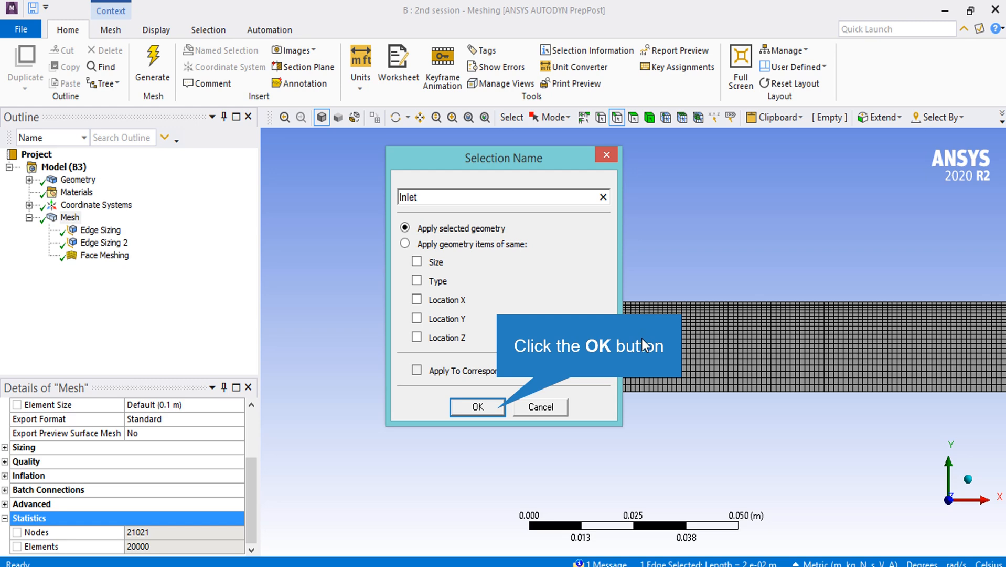
pyautogui.click(498, 409)
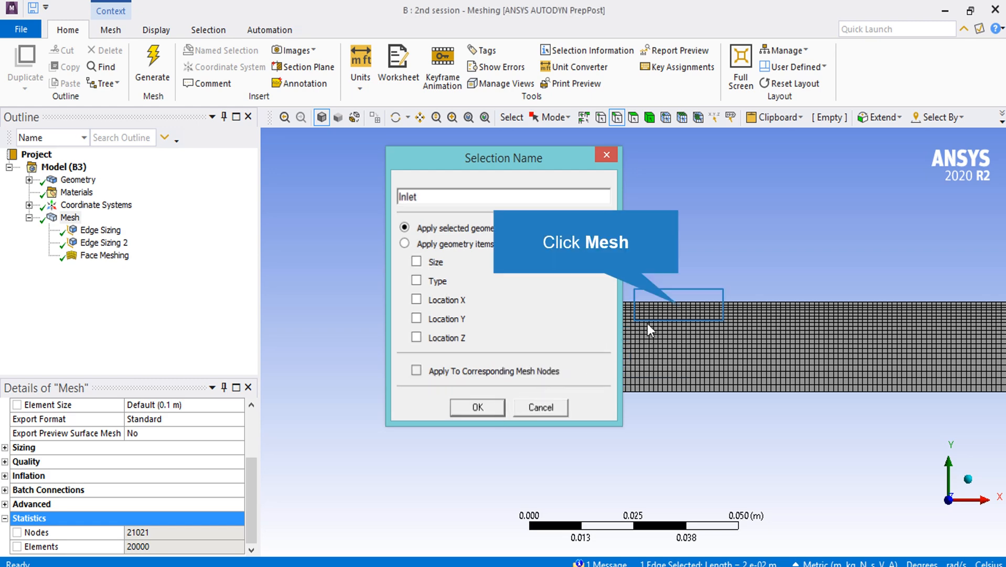
# Create a named selection called Wall from the rectangle's upper long edge.
pyautogui.click(679, 304)
pyautogui.rightClick(679, 305)
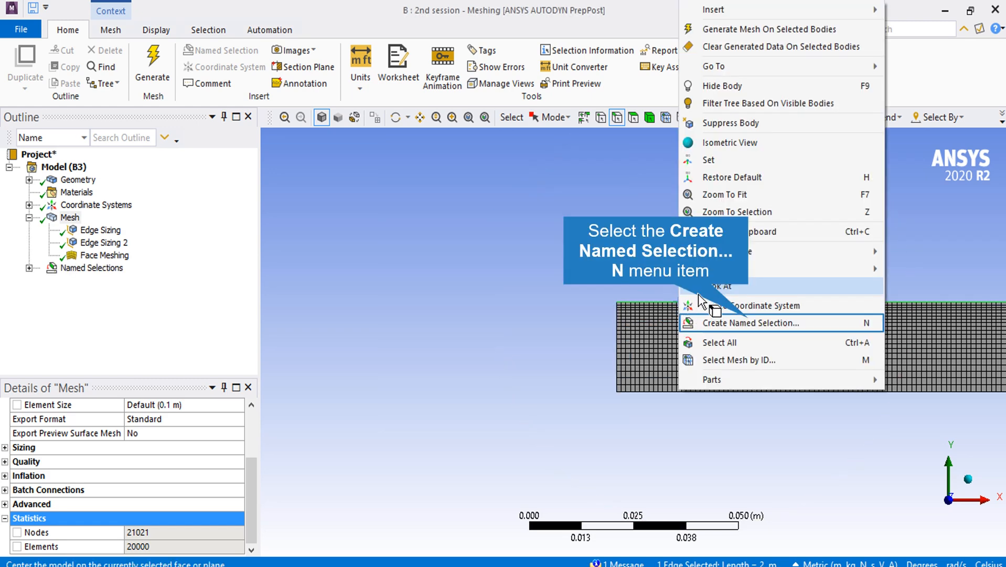
pyautogui.click(752, 324)
pyautogui.write('Wall')
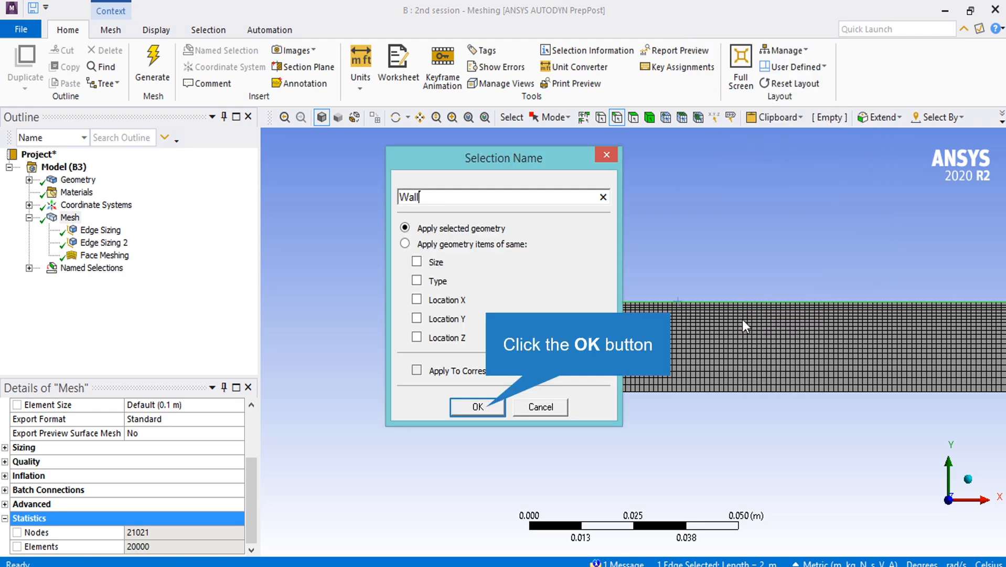
pyautogui.click(487, 408)
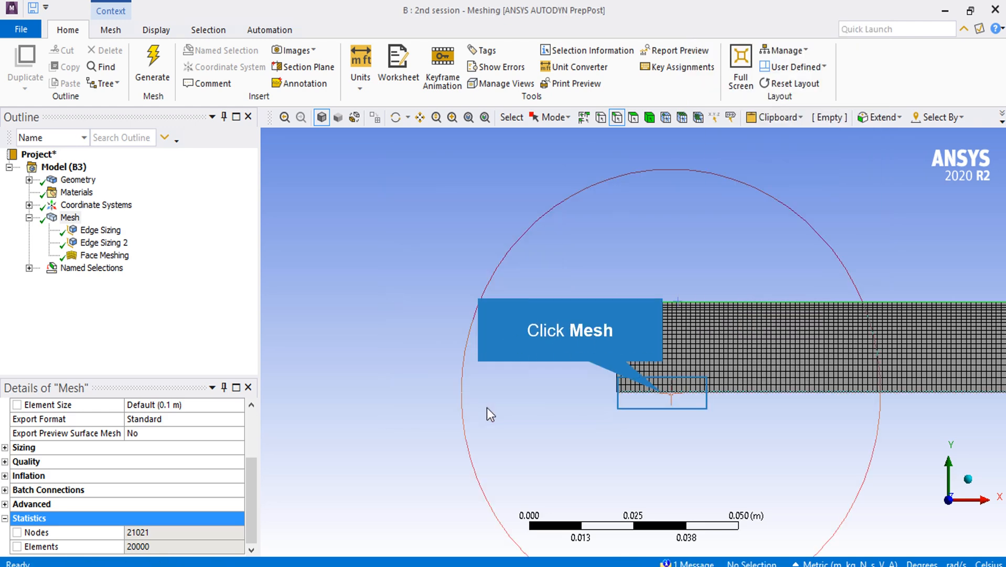
# Create a named selection called Axis from the rectangle's lower long edge.
pyautogui.click(665, 400)
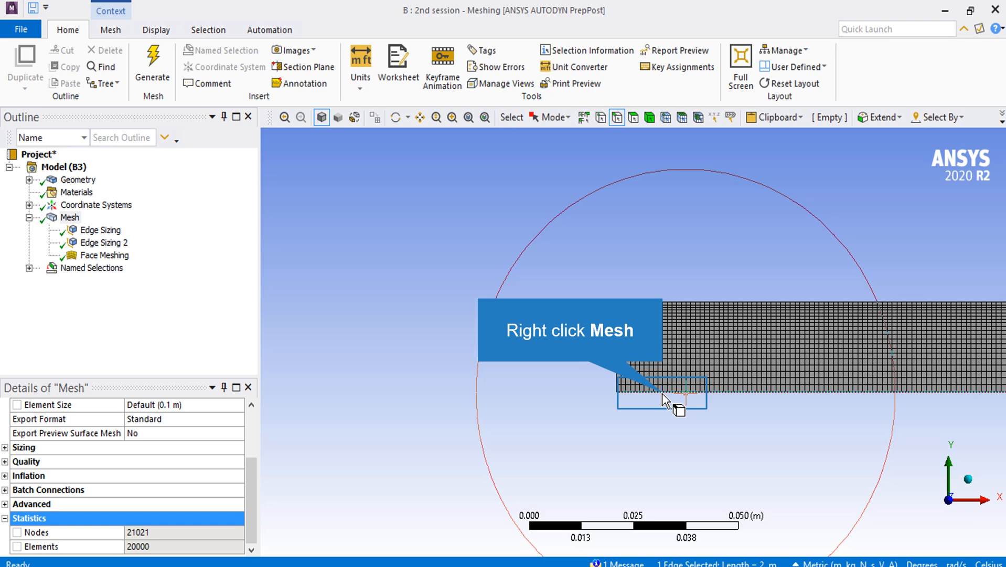
pyautogui.rightClick(665, 400)
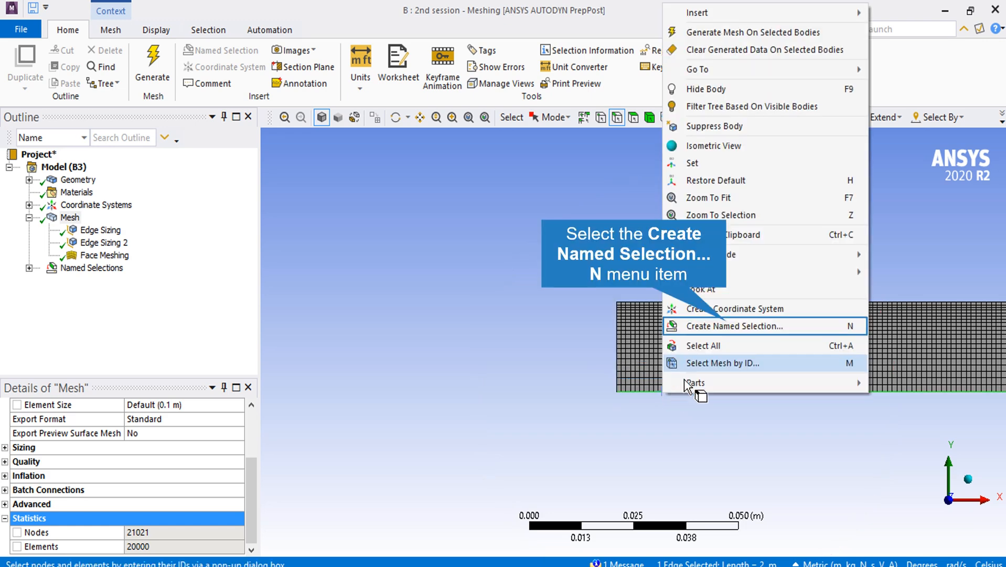
pyautogui.click(728, 326)
pyautogui.write('Axis')
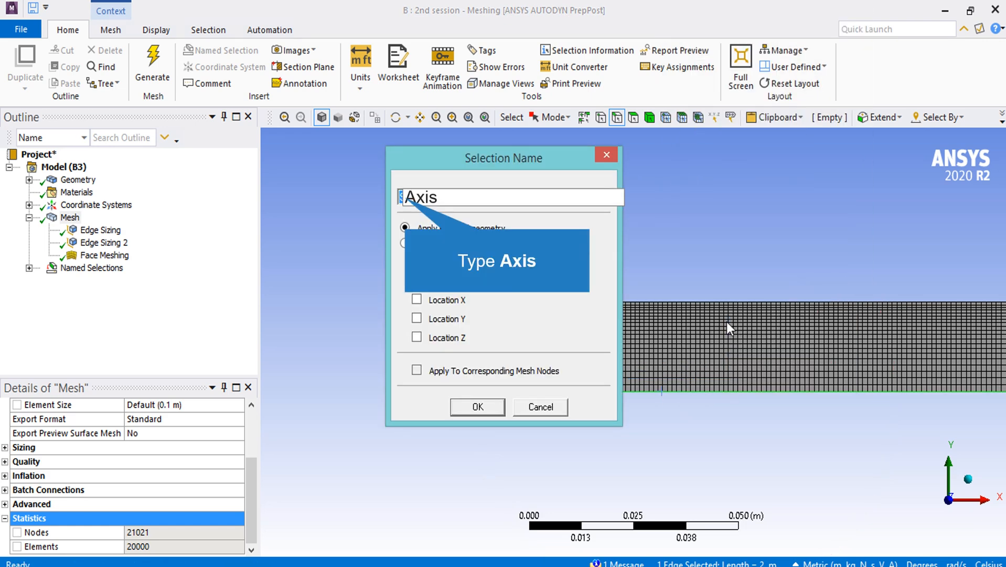
pyautogui.click(479, 405)
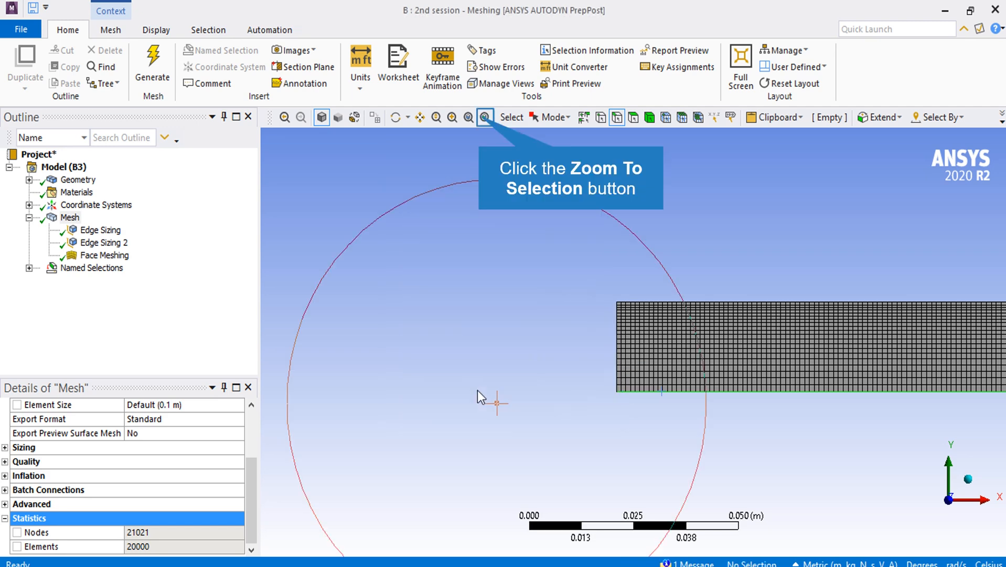
# Create a named selection called Outlet from the short edge at the rectangle's right end.
pyautogui.click(485, 117)
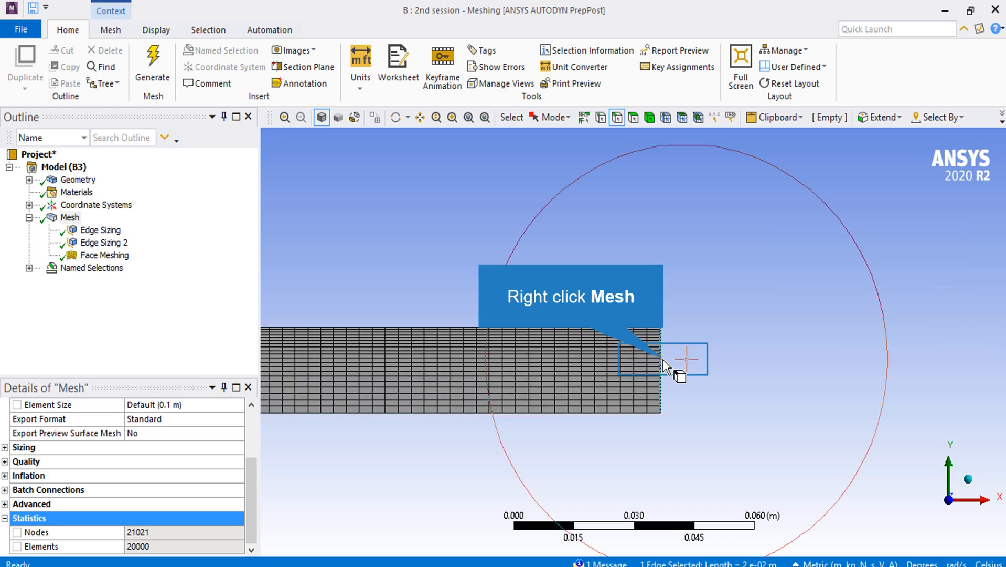
pyautogui.rightClick(665, 364)
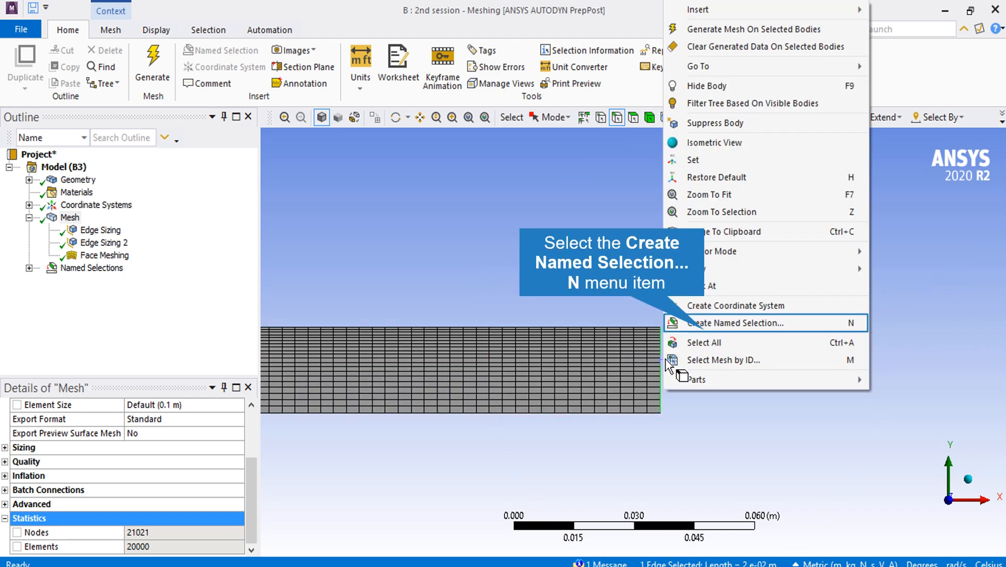
pyautogui.click(705, 331)
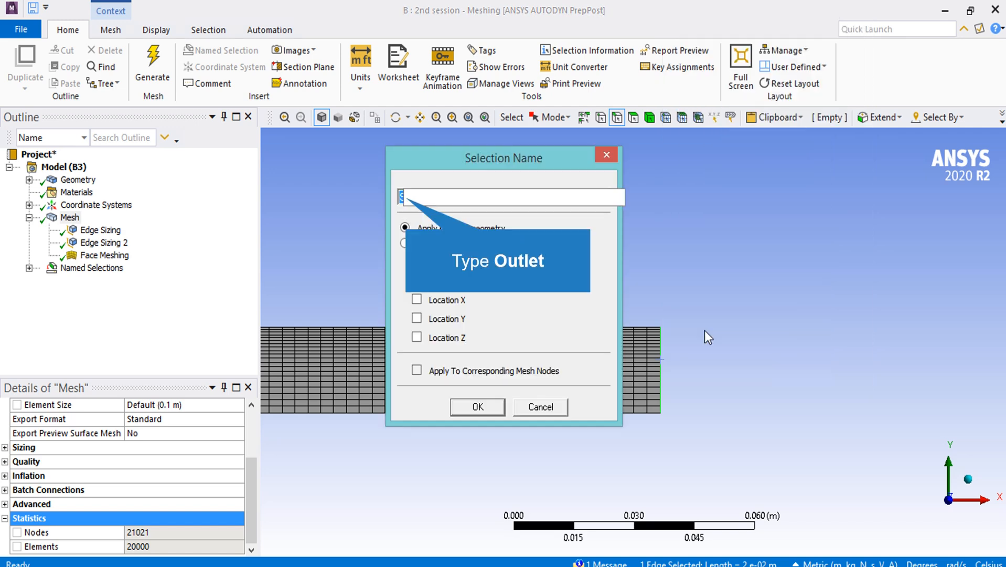
pyautogui.write('Outlet')
pyautogui.click(477, 407)
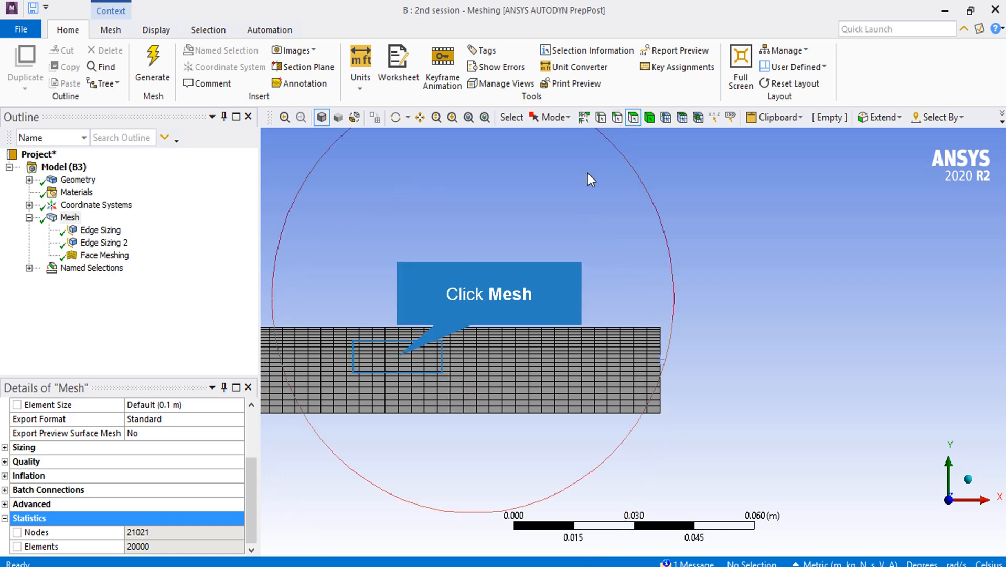
# Create a named selection called Flow from the meshed rectangular face.
pyautogui.click(397, 356)
pyautogui.rightClick(397, 356)
pyautogui.click(424, 348)
pyautogui.write('Flow')
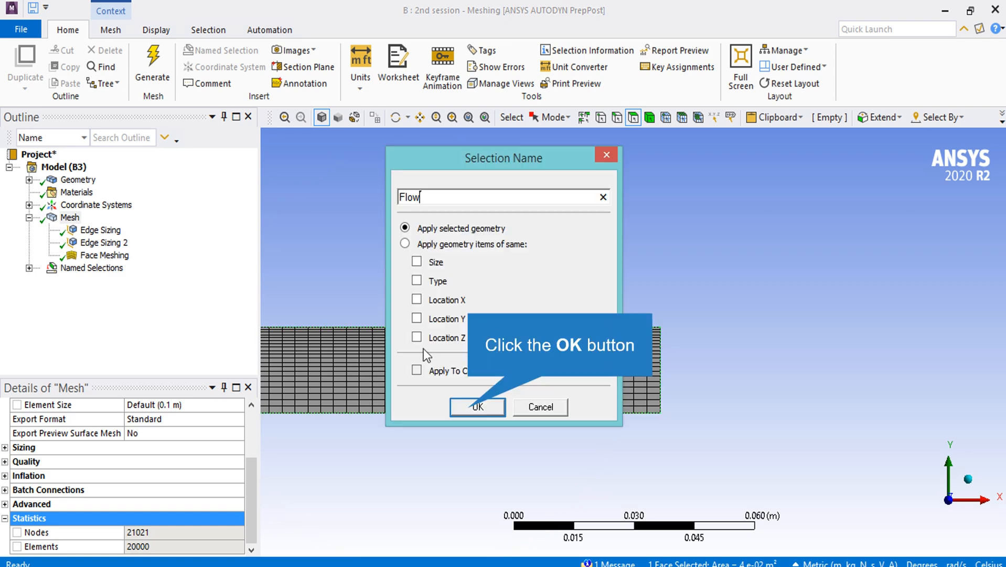
pyautogui.click(475, 407)
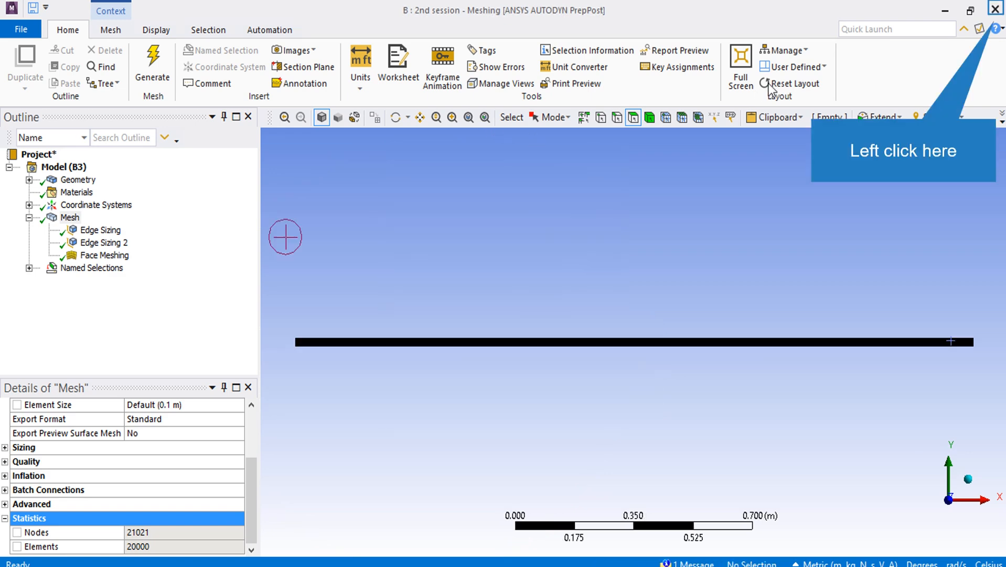
# Close the meshing window and update the Mesh cell of the 2nd session system in Workbench.
pyautogui.click(995, 10)
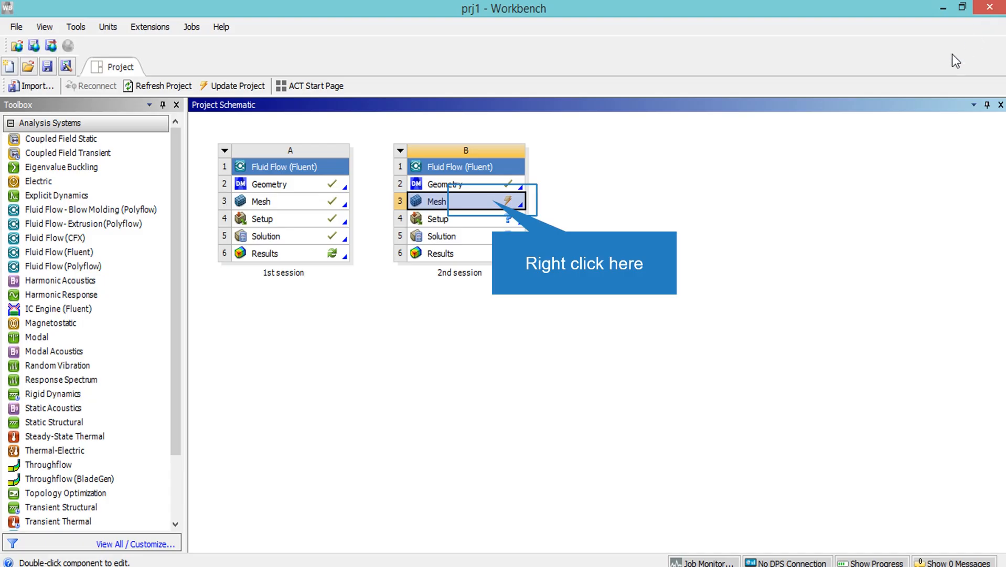
pyautogui.rightClick(495, 207)
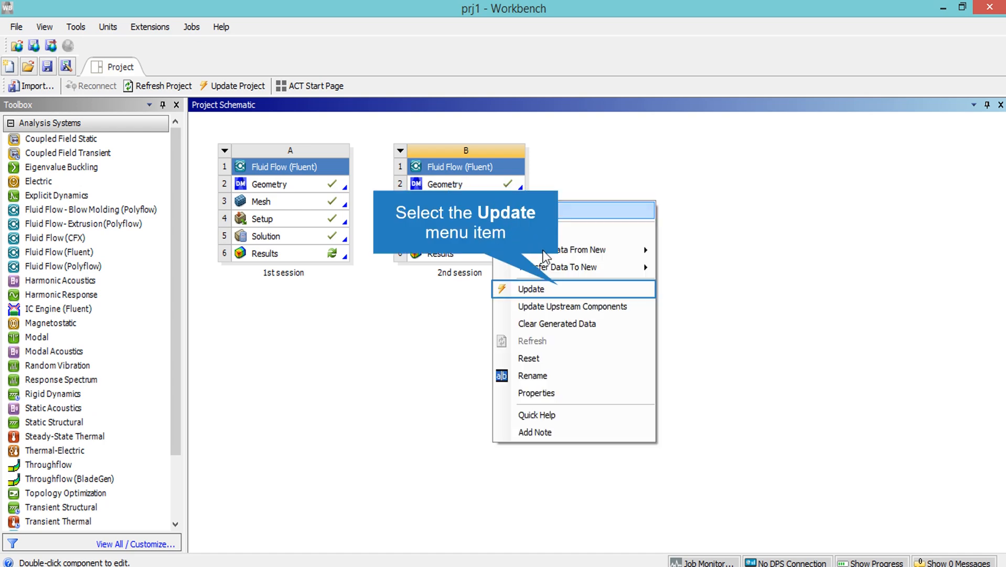
pyautogui.click(555, 288)
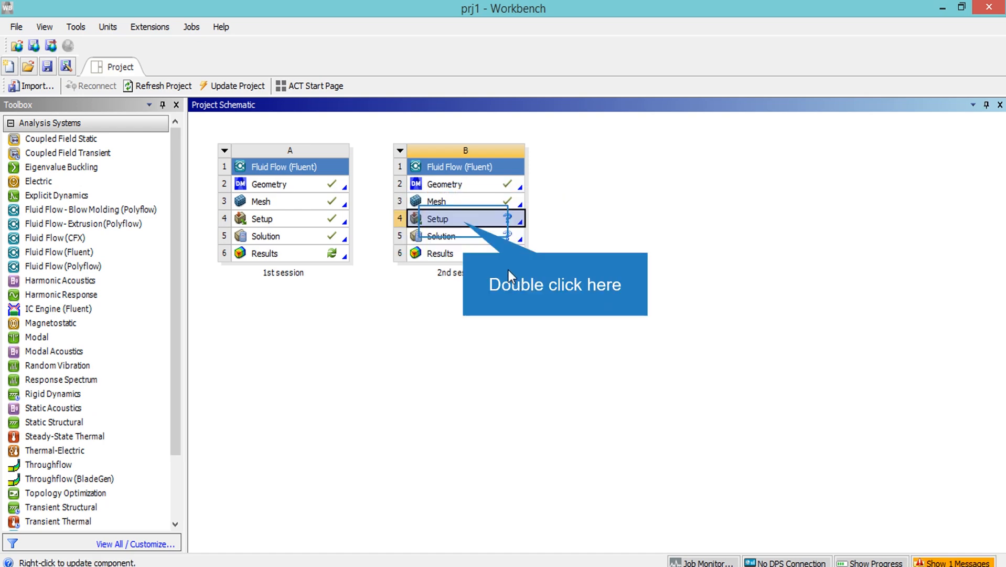
# Open the Setup cell of the 2nd session system in Fluent, accepting the launcher settings.
pyautogui.doubleClick(464, 222)
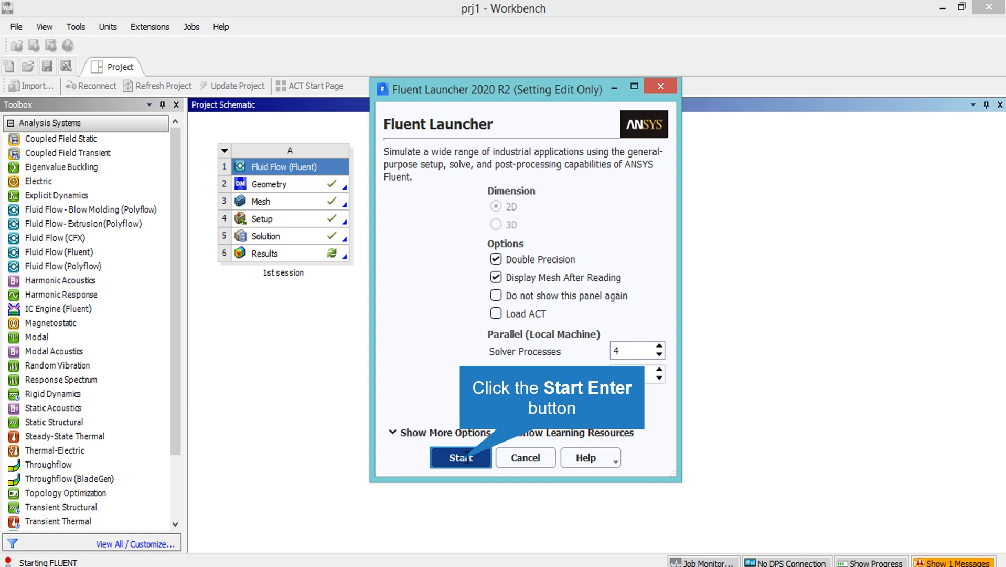
pyautogui.click(461, 458)
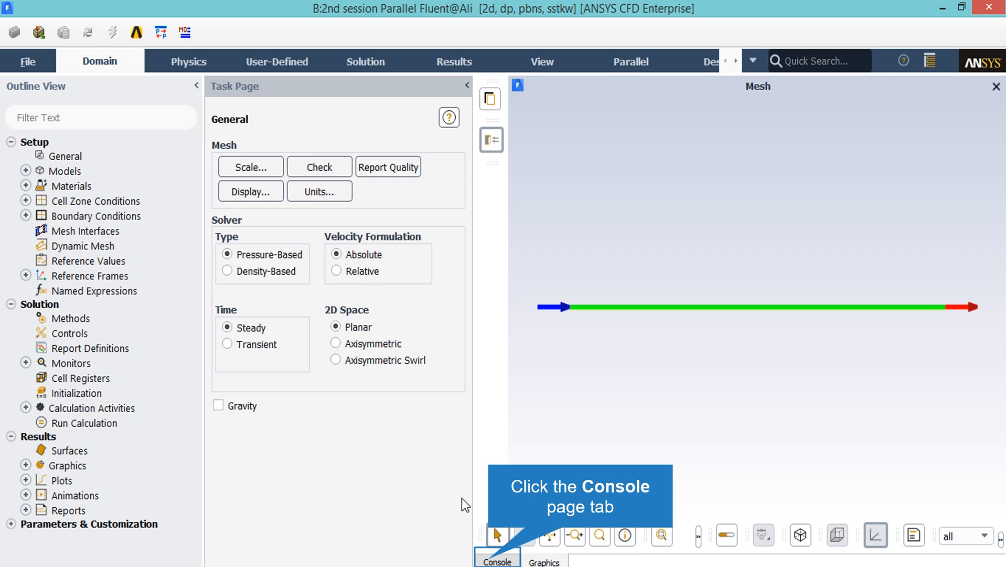
# Check the mesh and report its quality in the console.
pyautogui.click(488, 561)
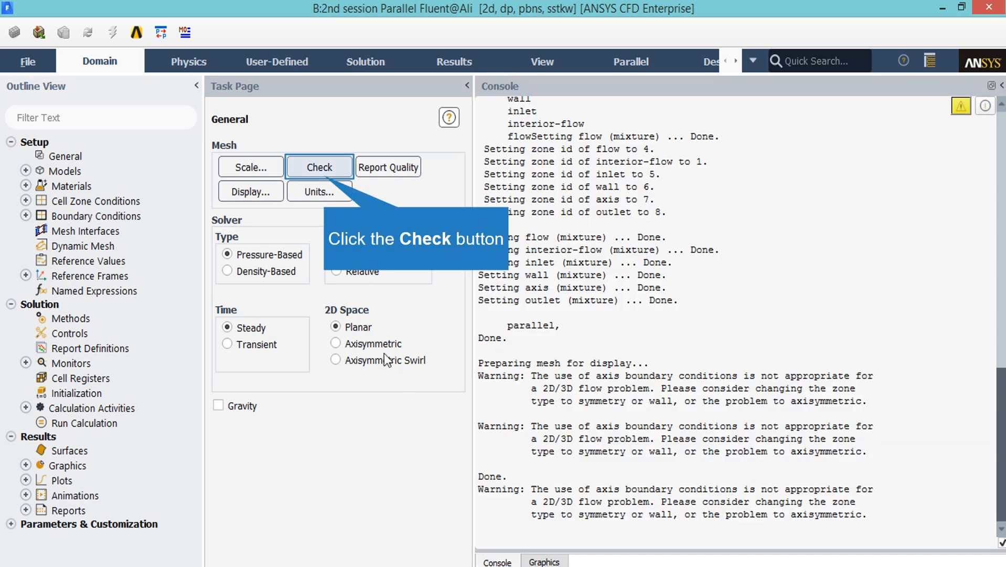
pyautogui.click(324, 177)
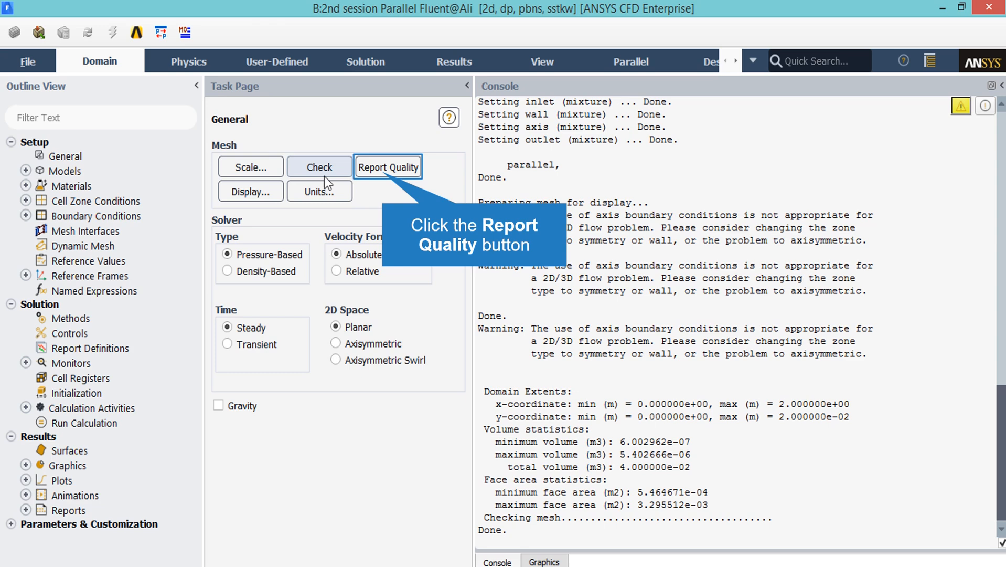
pyautogui.click(387, 167)
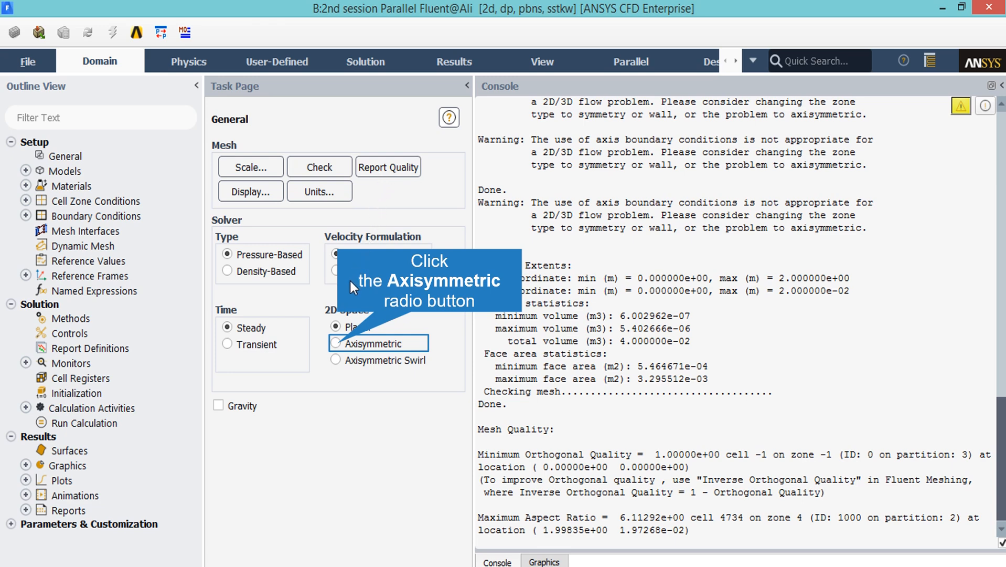
# Set the solver's 2D space to Axisymmetric and turn on the energy equation.
pyautogui.click(335, 344)
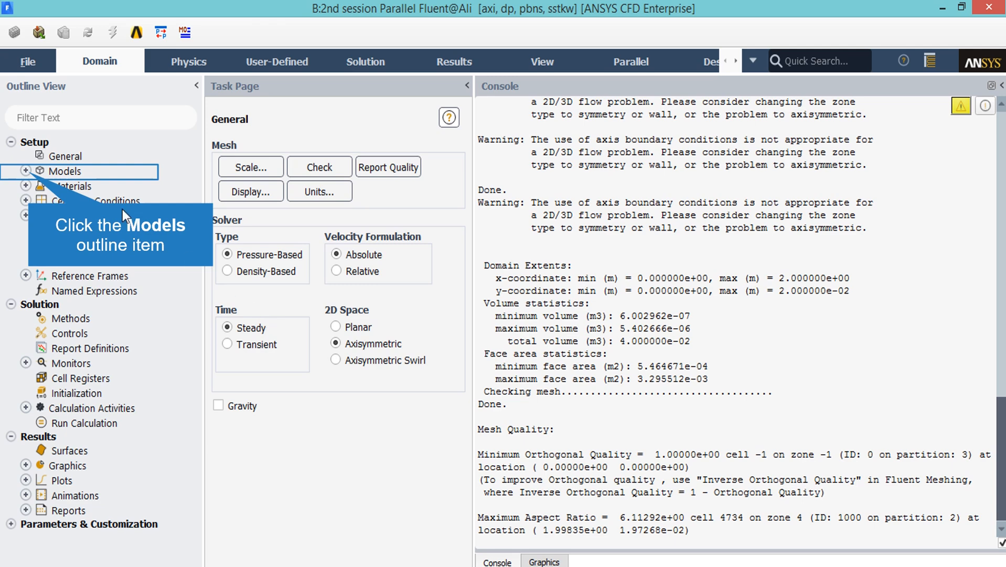
pyautogui.click(35, 175)
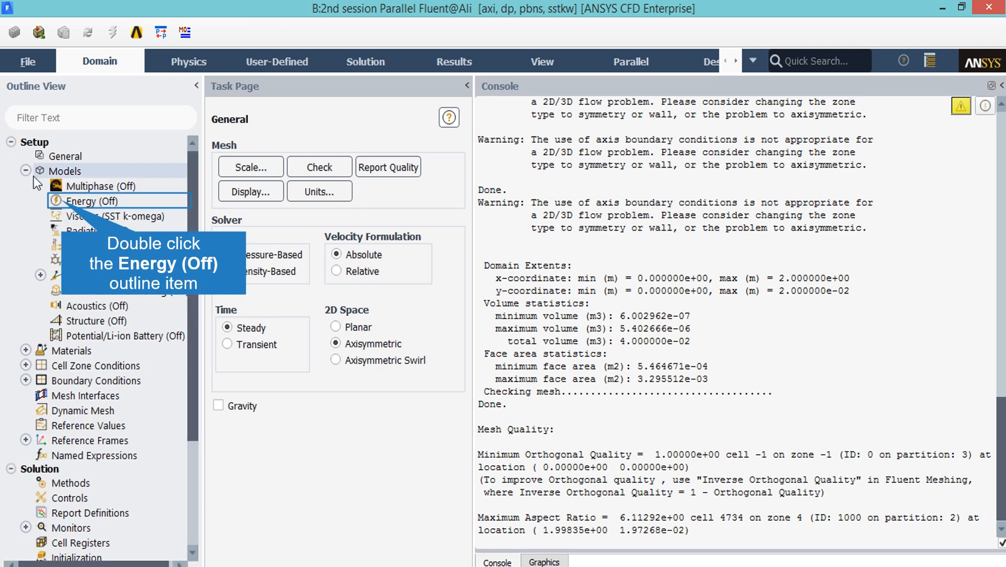
pyautogui.doubleClick(63, 202)
pyautogui.click(224, 307)
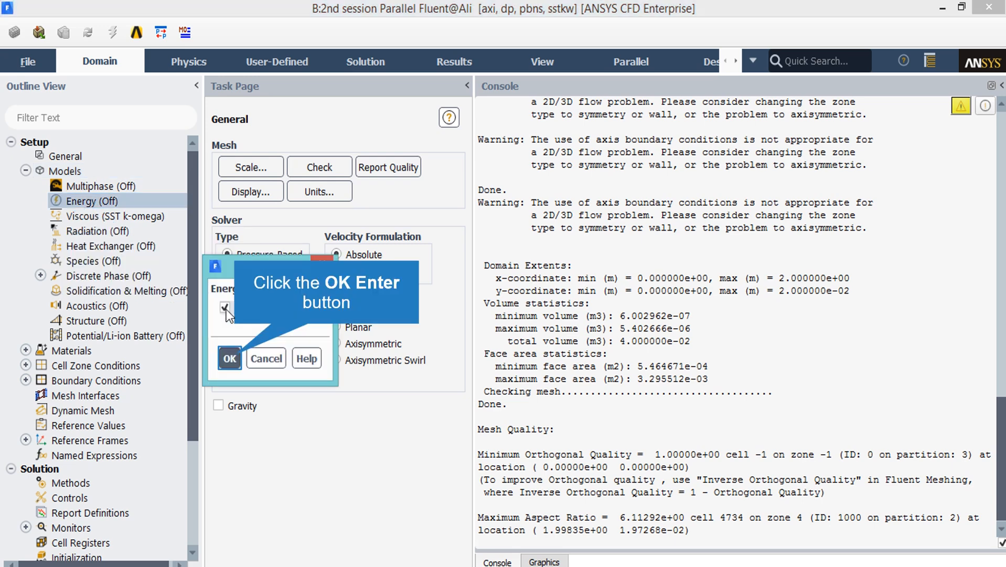
pyautogui.click(230, 359)
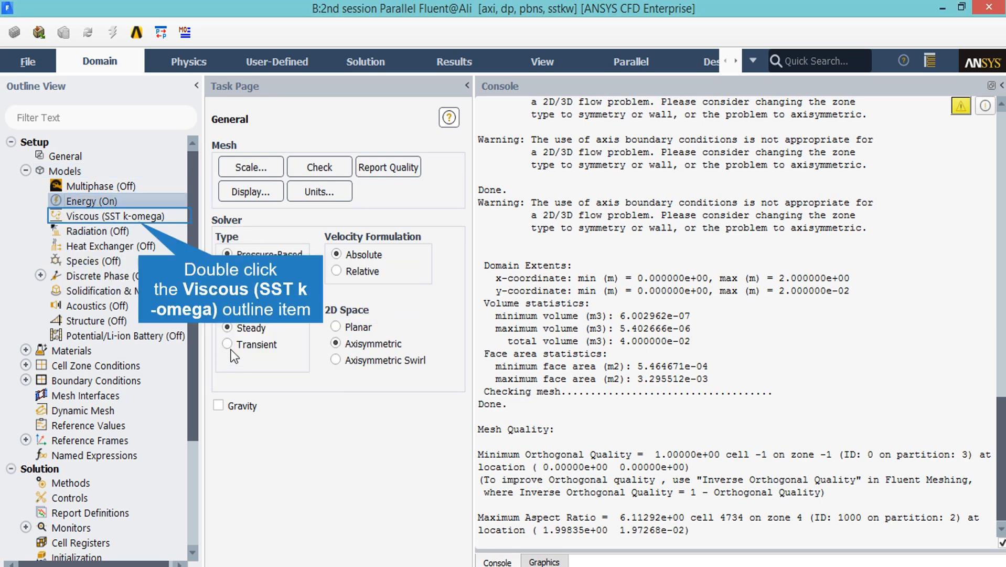
# Set the viscous model to Laminar.
pyautogui.doubleClick(140, 221)
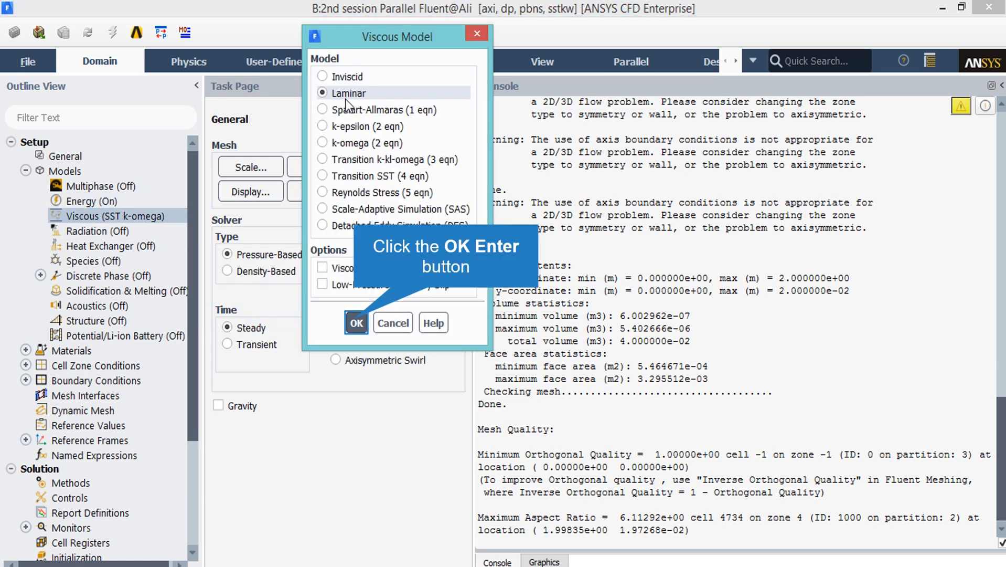
pyautogui.click(356, 323)
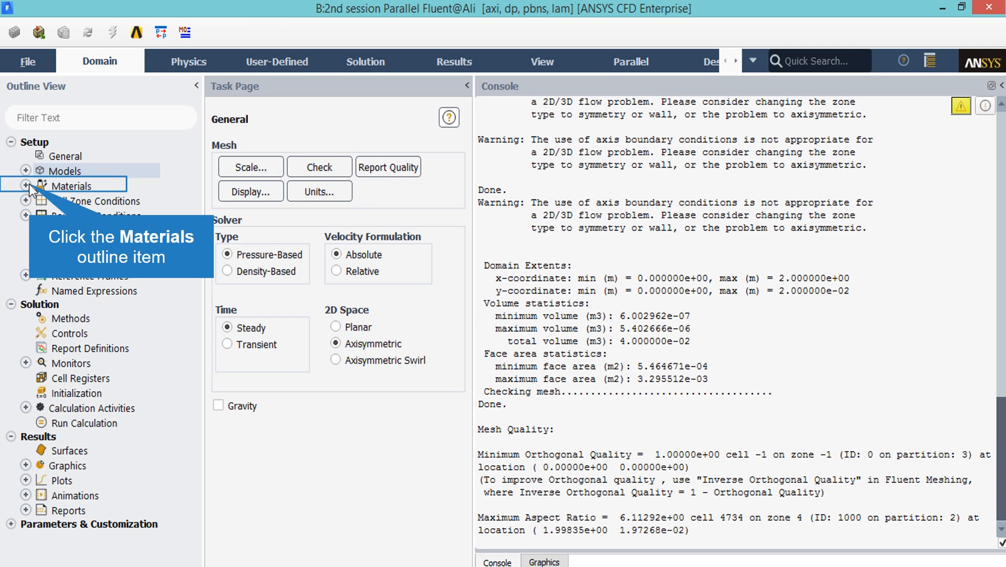
# Create a fluid material by copying water-liquid (h2o<l>) from the Fluent database.
pyautogui.click(28, 184)
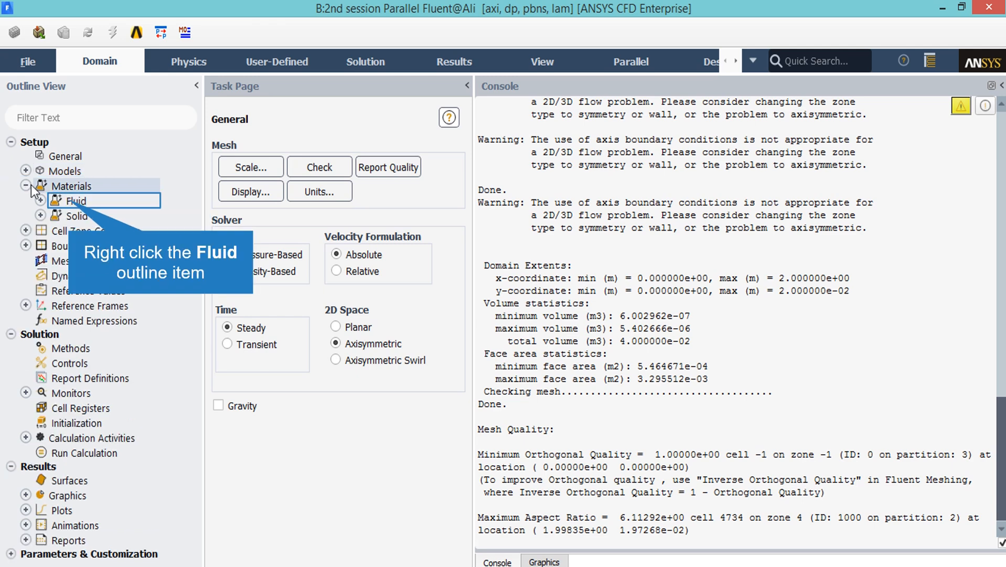
pyautogui.rightClick(70, 200)
pyautogui.click(88, 210)
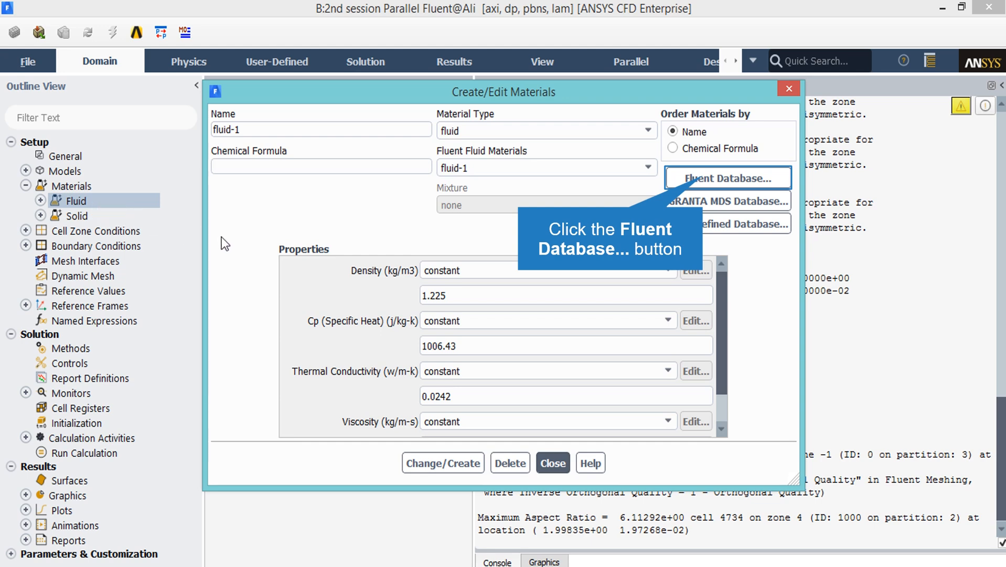
pyautogui.click(703, 178)
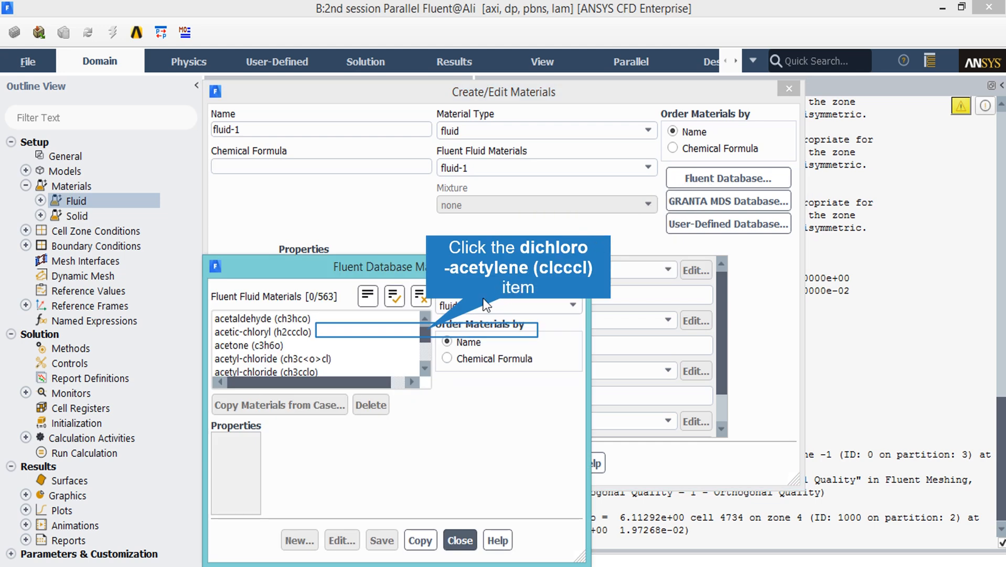
pyautogui.moveTo(426, 331); pyautogui.dragTo(426, 351)
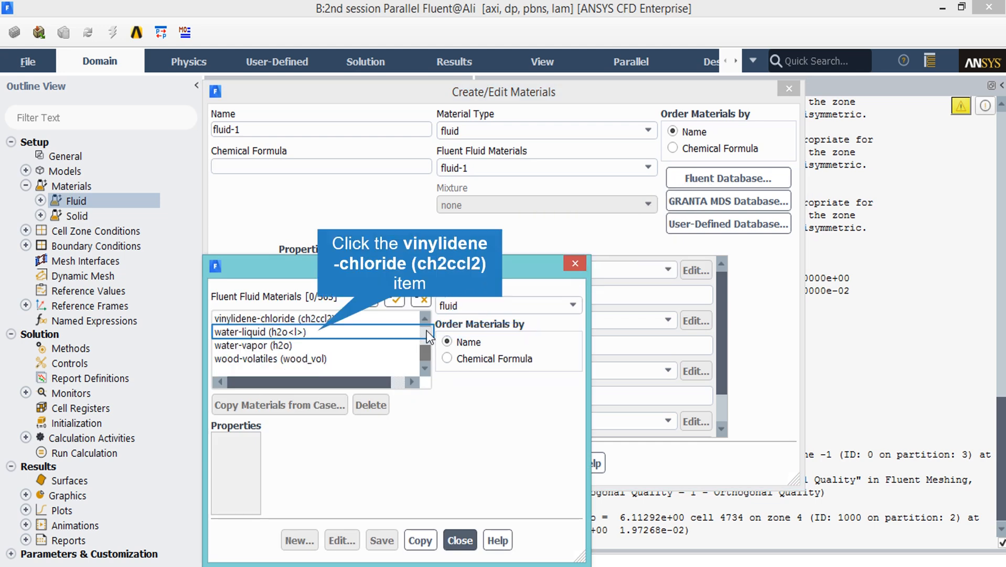
pyautogui.click(321, 333)
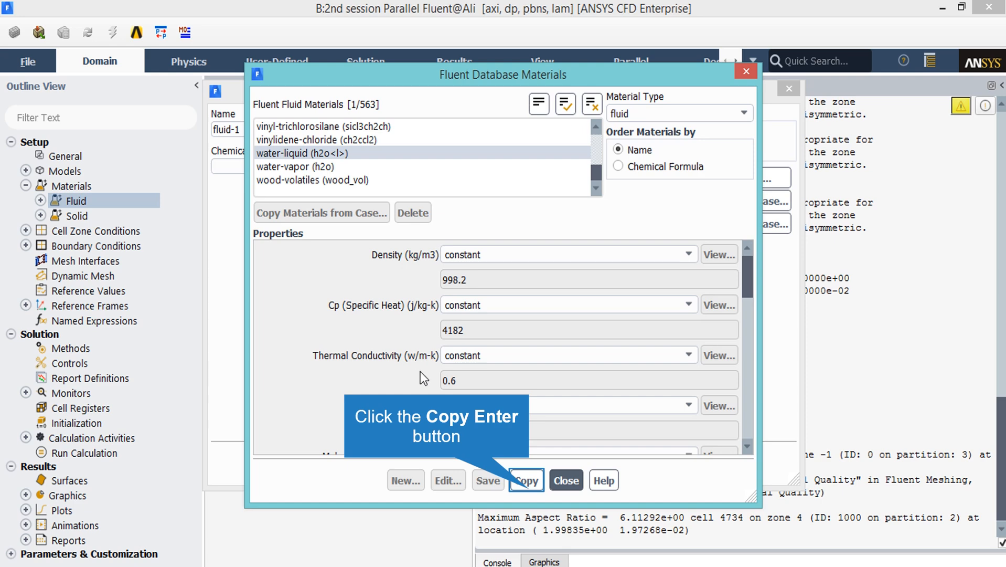
pyautogui.click(528, 481)
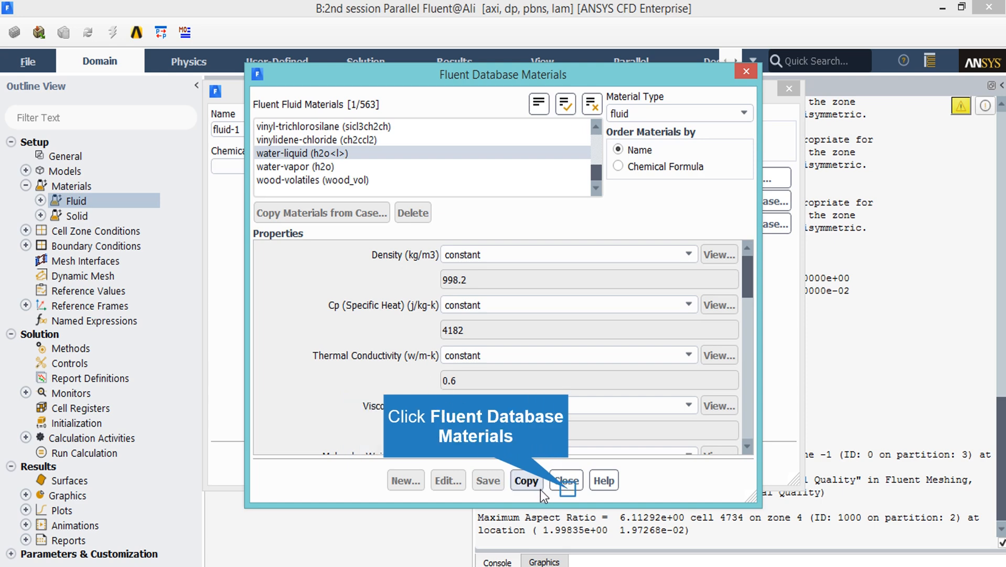
pyautogui.click(559, 487)
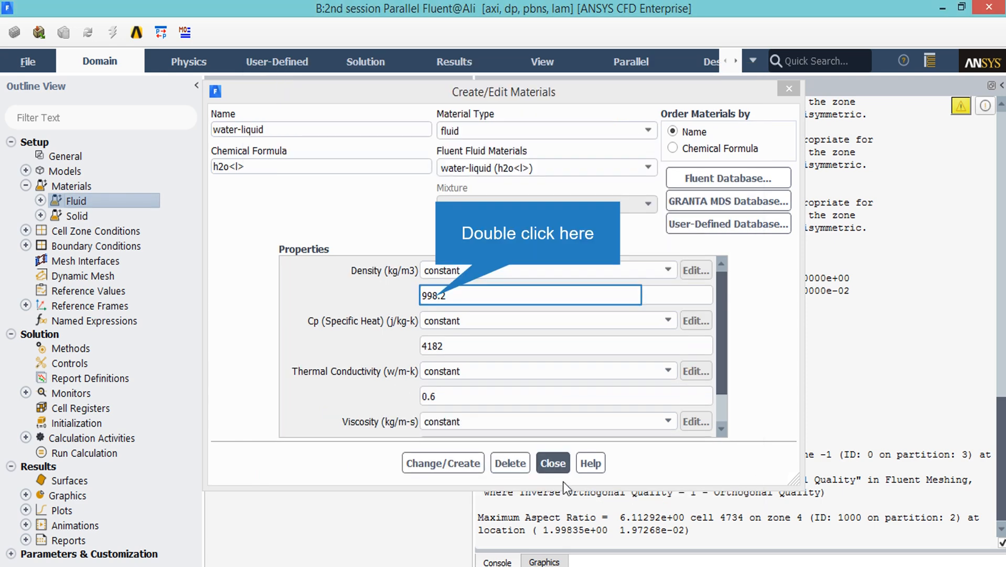
# Set the water-liquid density to 1000 kg/m3 and viscosity to 0.001 kg/m-s, and save the material changes.
pyautogui.doubleClick(437, 296)
pyautogui.write('1000')
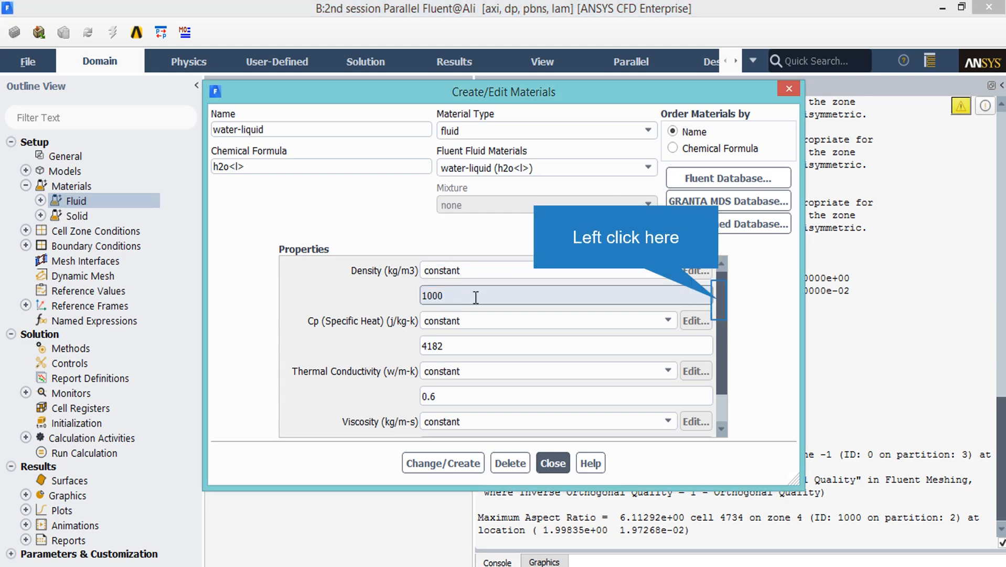
pyautogui.click(721, 307)
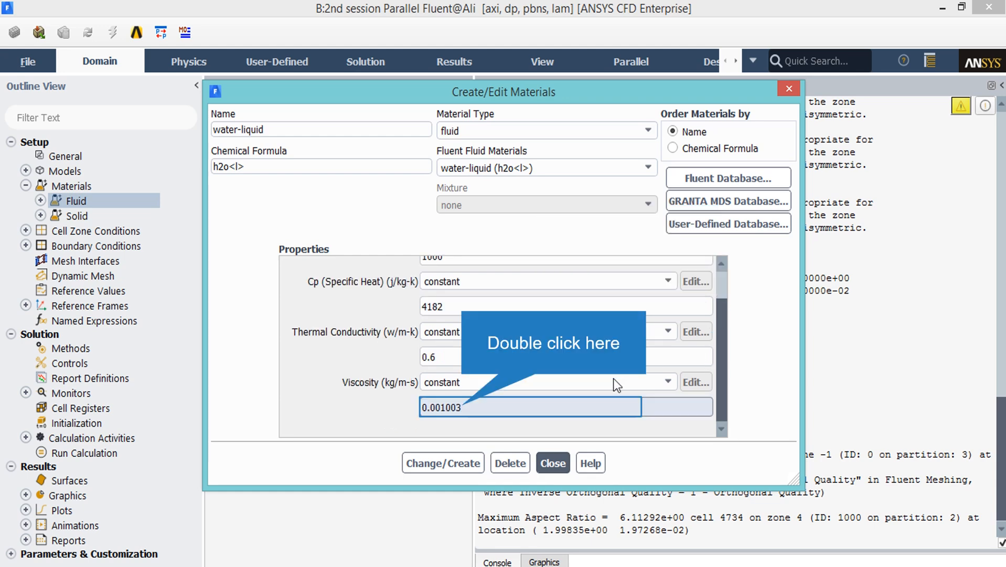
pyautogui.doubleClick(463, 407)
pyautogui.write('0.001')
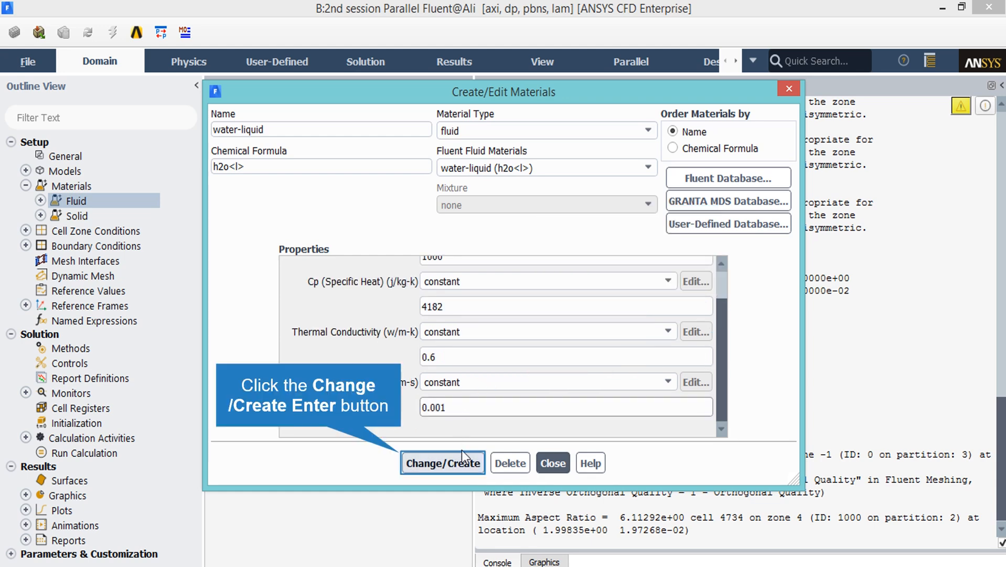
pyautogui.click(430, 462)
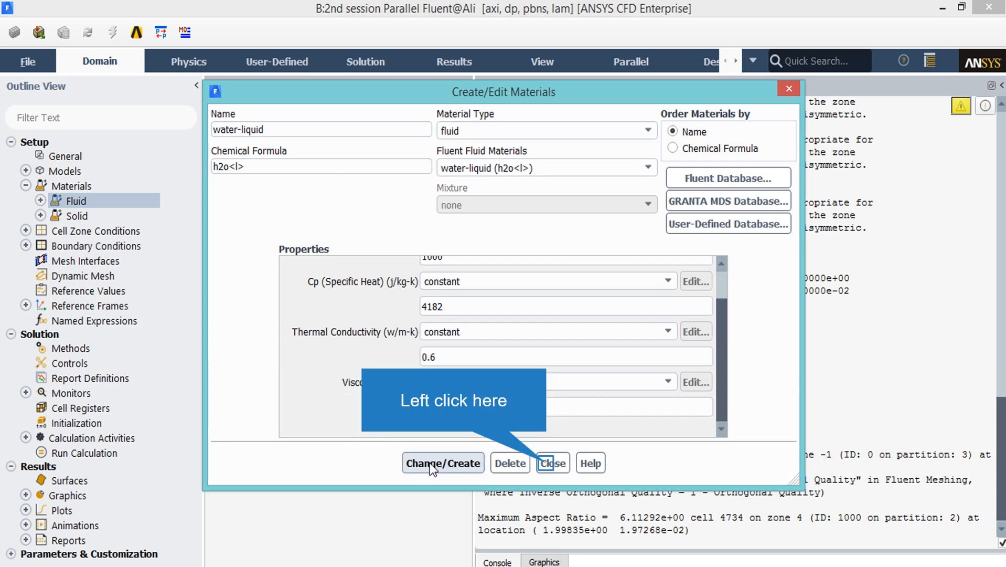
pyautogui.click(540, 462)
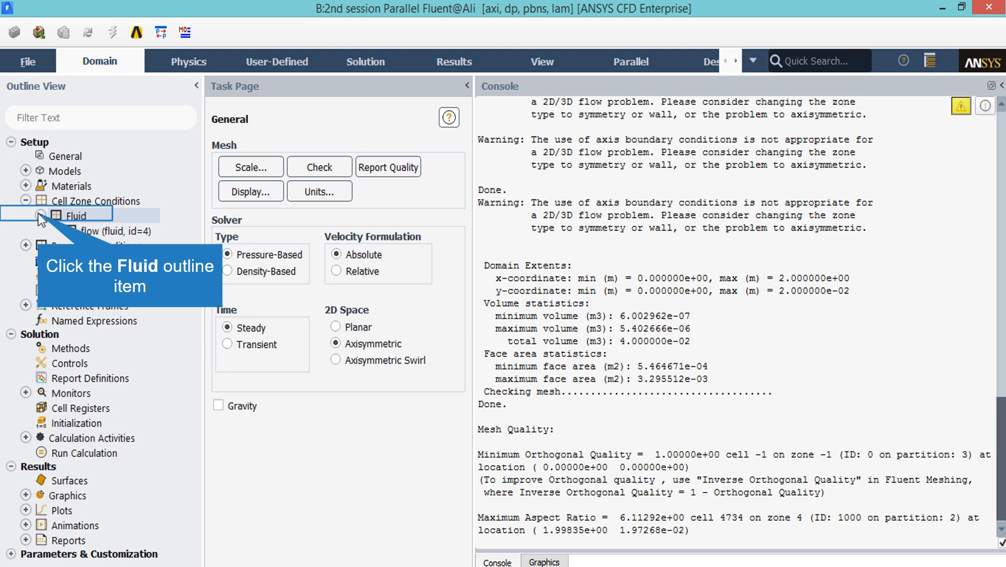
# Assign water-liquid as the material of the flow cell zone.
pyautogui.click(40, 215)
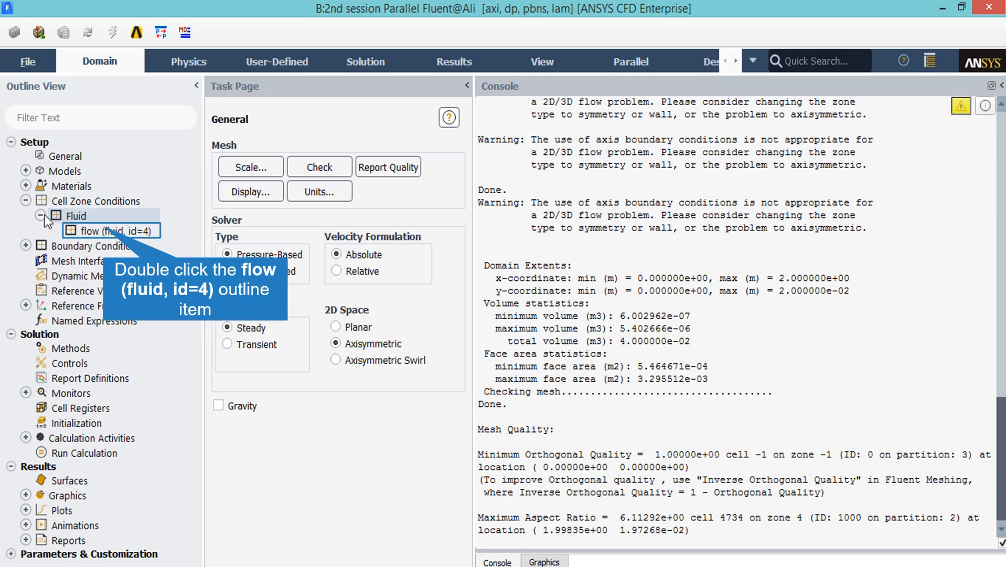
pyautogui.doubleClick(105, 231)
pyautogui.click(362, 327)
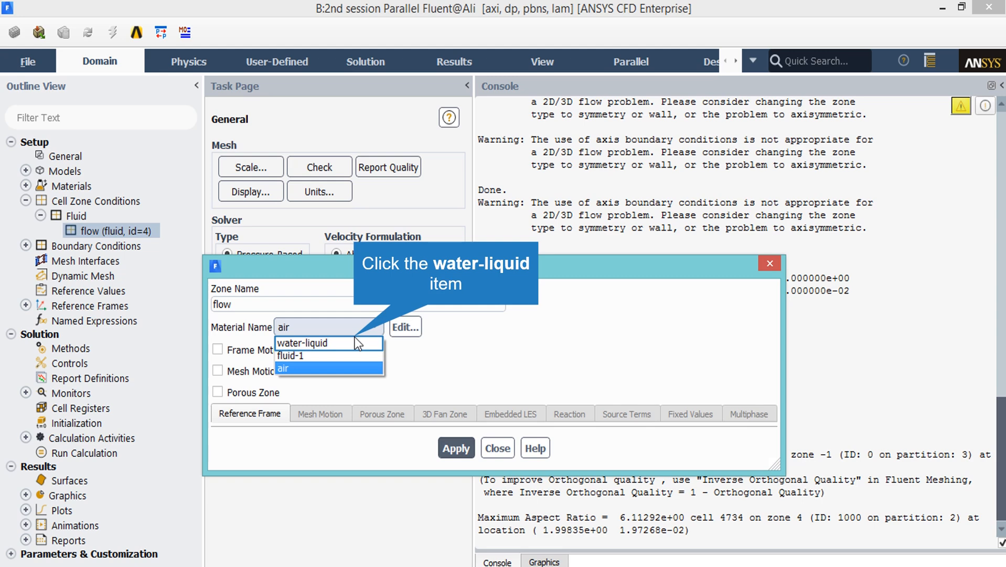
pyautogui.click(356, 342)
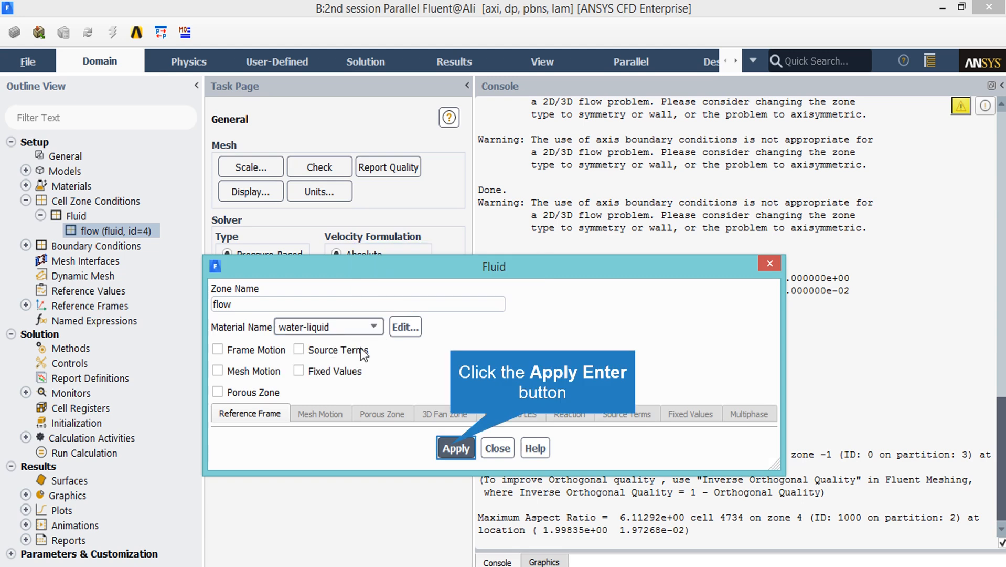
pyautogui.click(454, 449)
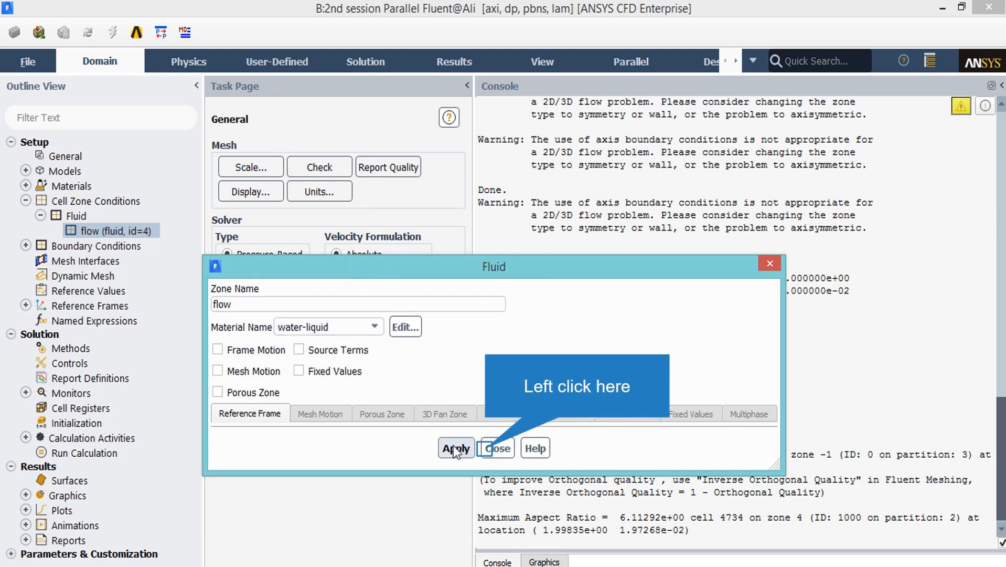
pyautogui.click(491, 449)
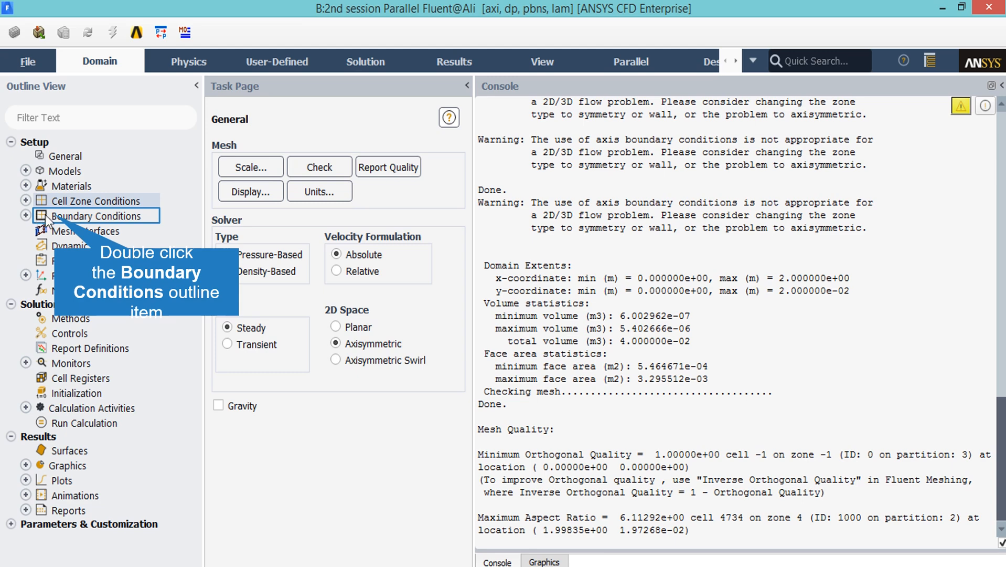
# Set the velocity magnitude of the inlet boundary to 0.0125 m/s.
pyautogui.doubleClick(54, 215)
pyautogui.click(451, 154)
pyautogui.click(472, 223)
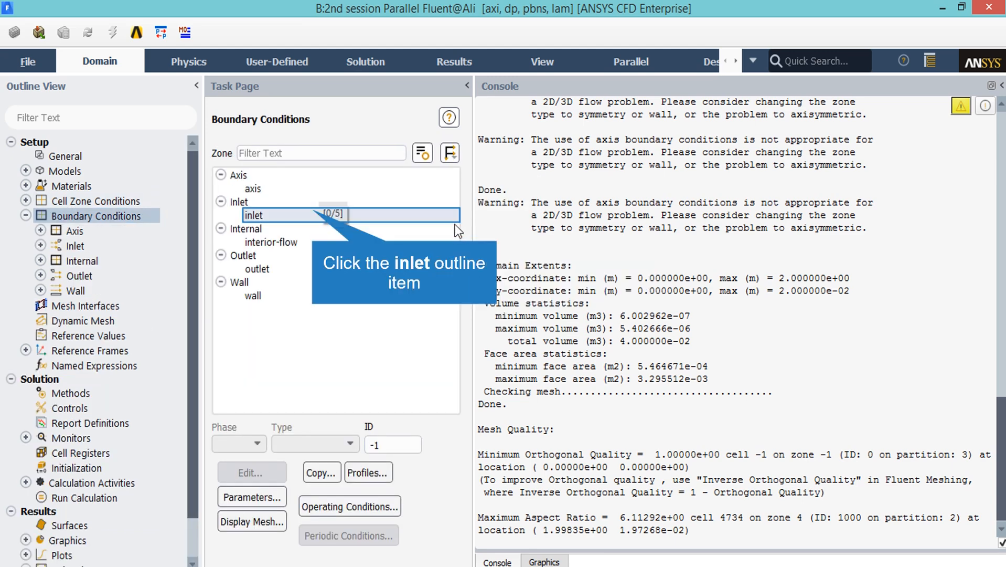
pyautogui.click(315, 215)
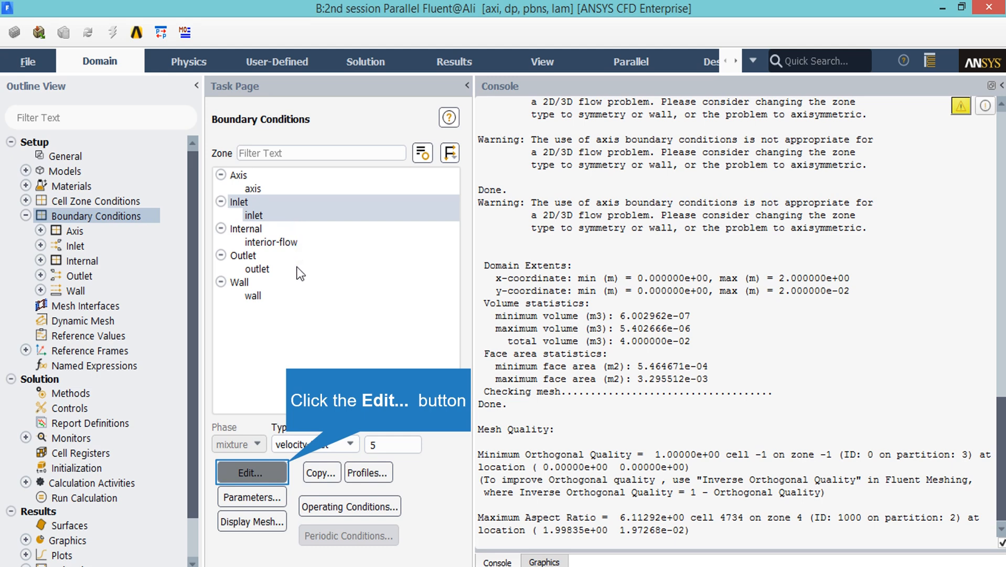
pyautogui.click(284, 471)
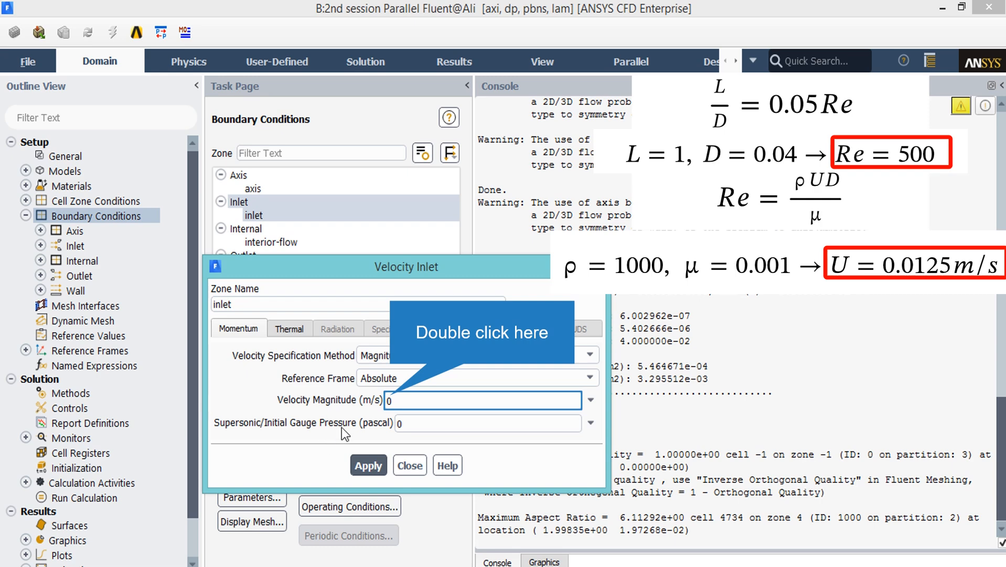
pyautogui.doubleClick(392, 398)
pyautogui.write('0.0125')
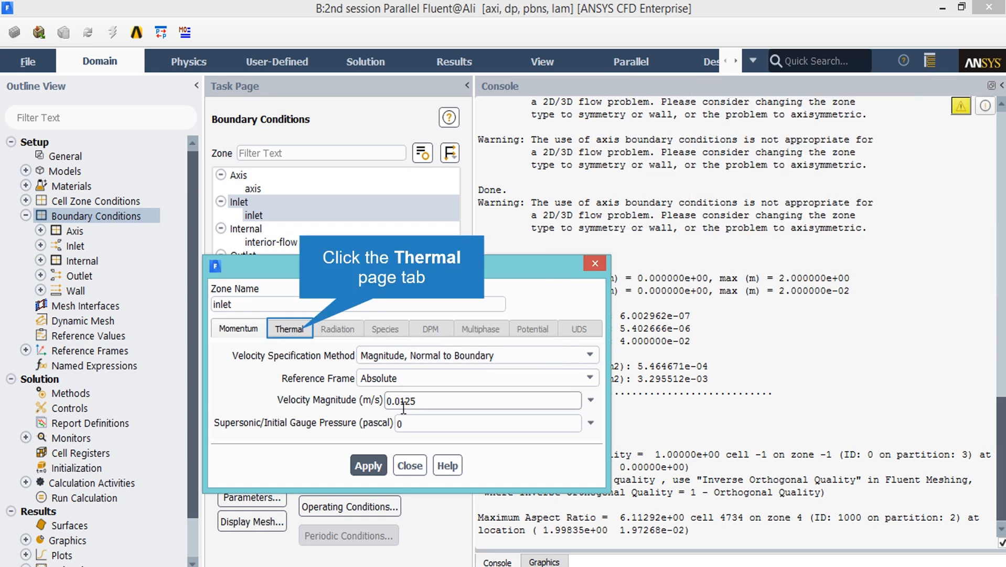
# Set the inlet temperature to 298.15 K and apply the boundary condition.
pyautogui.click(297, 329)
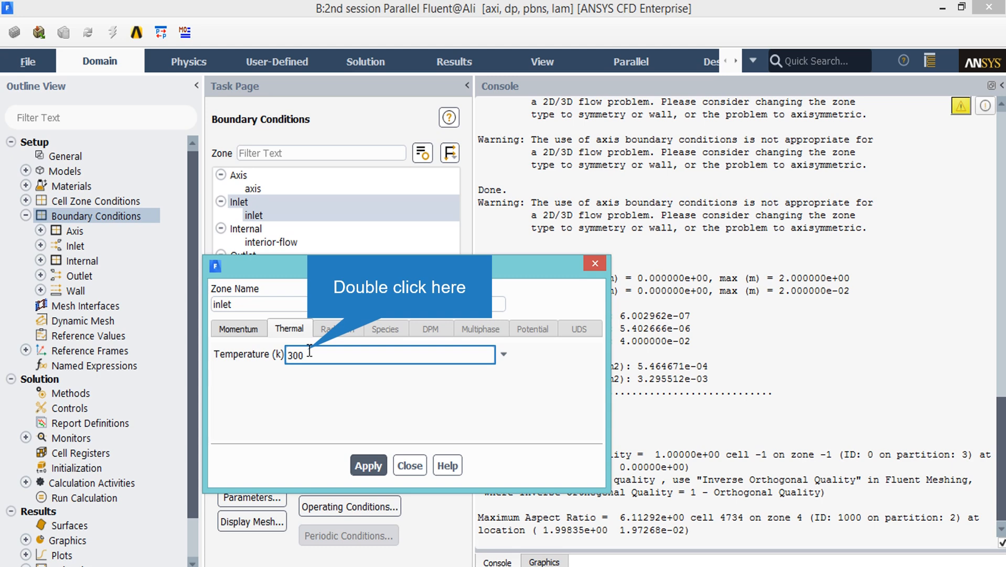
pyautogui.doubleClick(309, 351)
pyautogui.write('298.15')
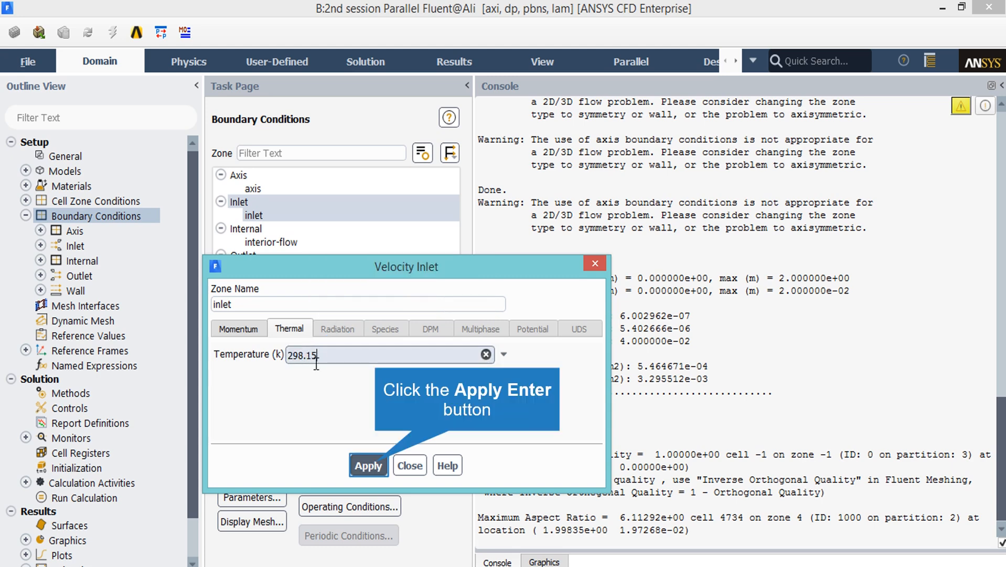
pyautogui.click(377, 464)
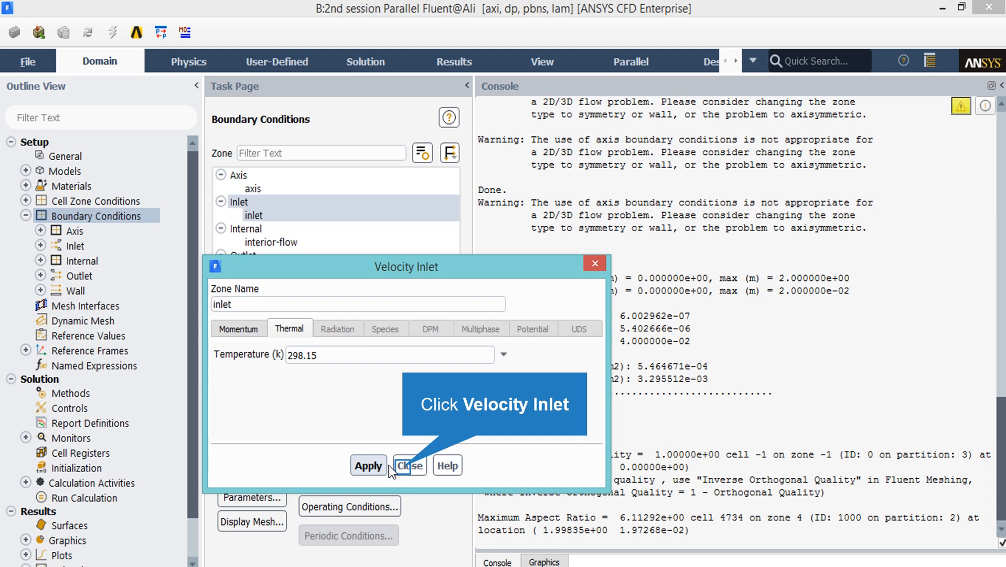
# Review the interior-flow zone and the momentum and thermal settings of the outlet boundary.
pyautogui.click(404, 467)
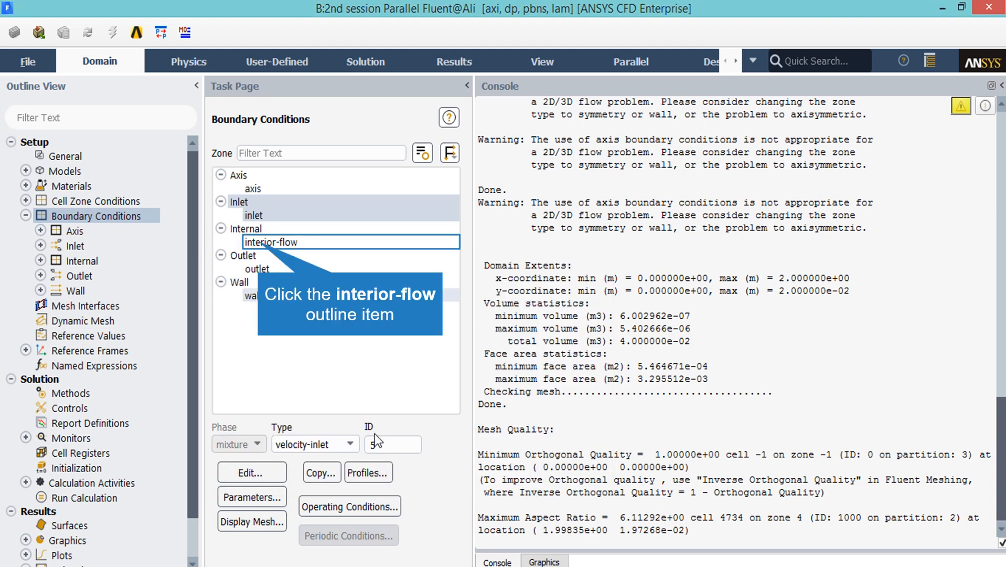
pyautogui.click(263, 243)
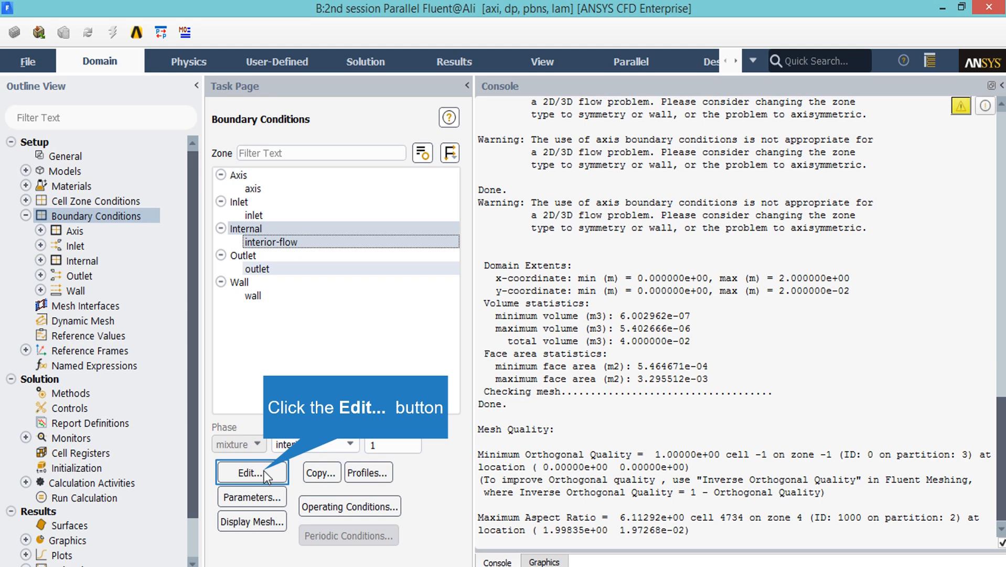
pyautogui.click(251, 472)
pyautogui.click(257, 269)
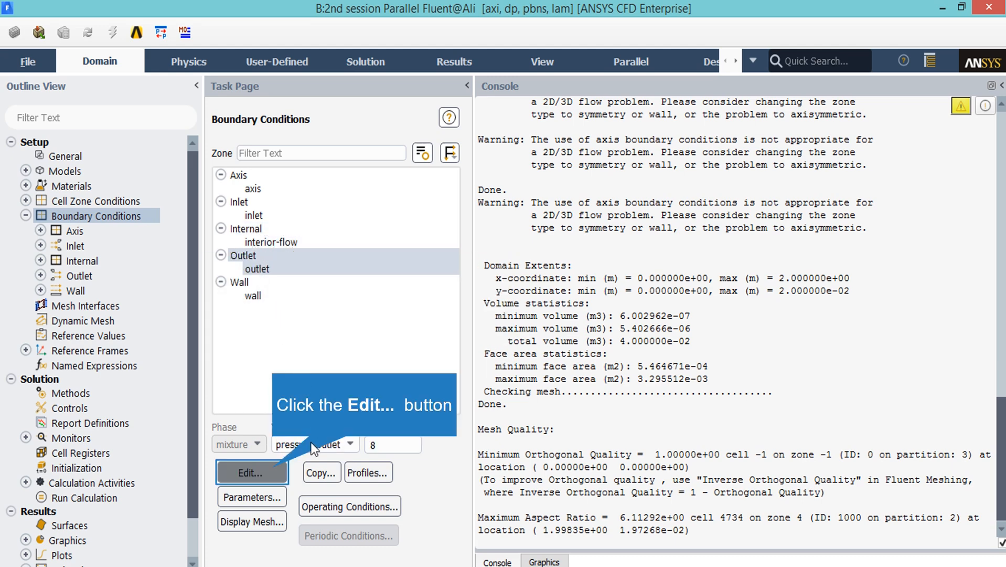
pyautogui.click(275, 471)
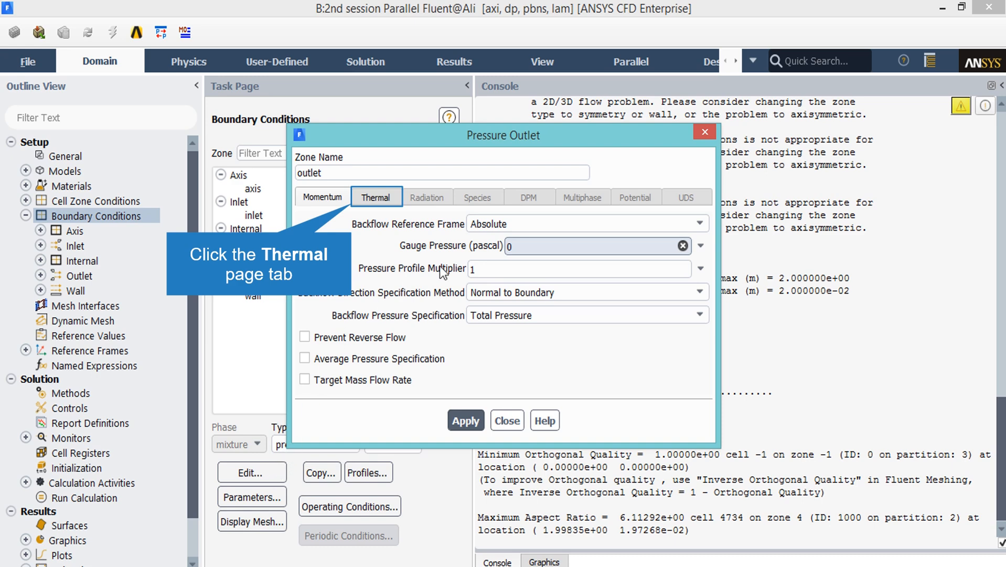
pyautogui.click(383, 198)
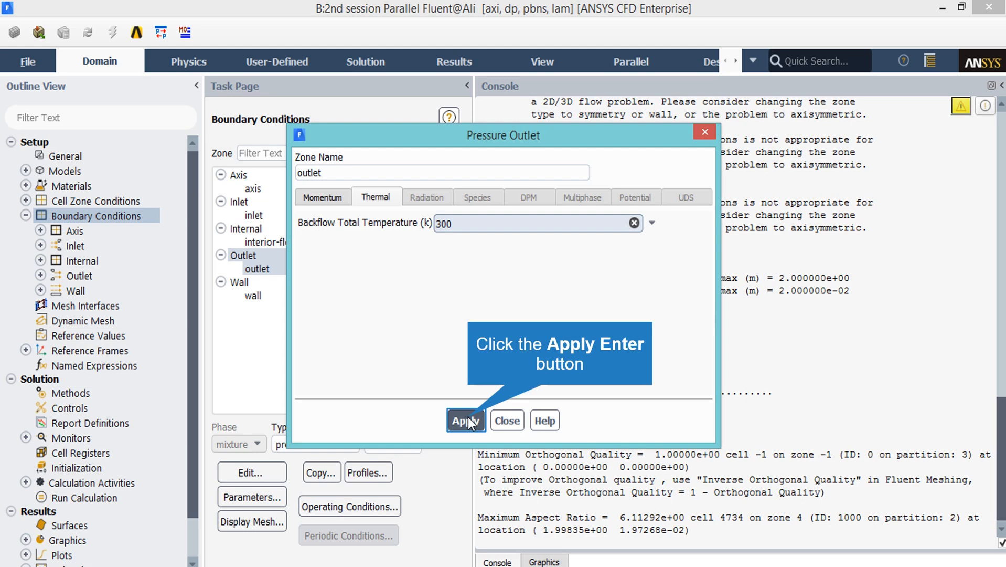
pyautogui.click(496, 421)
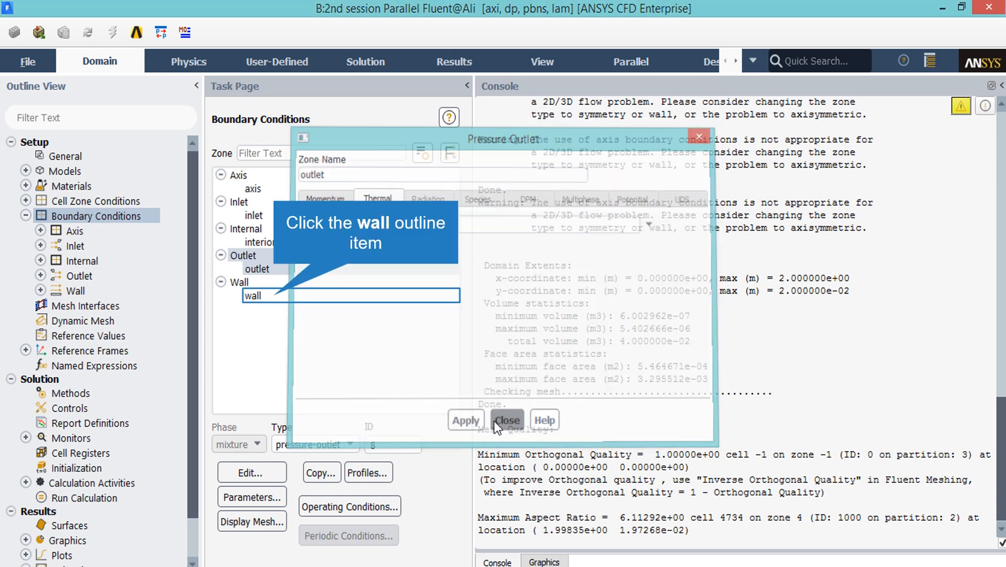
# Set the heat flux of the wall boundary to 5000 W/m2 and apply the condition.
pyautogui.click(276, 295)
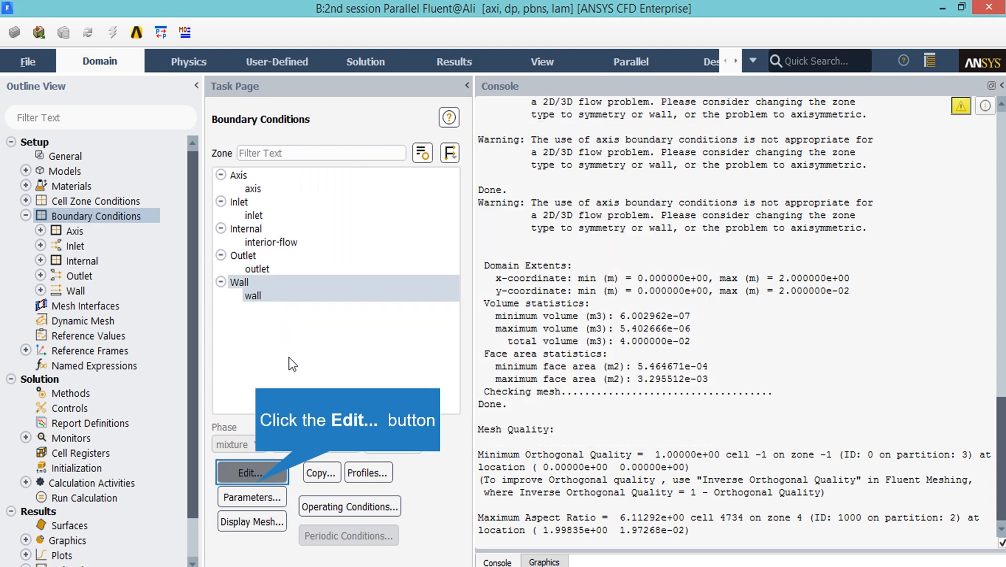
pyautogui.click(256, 482)
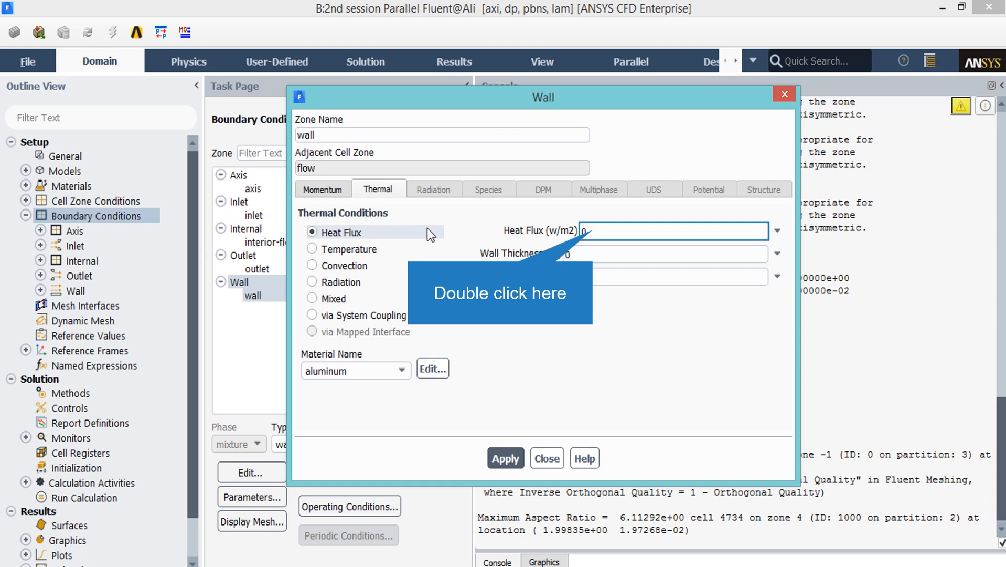
pyautogui.doubleClick(594, 231)
pyautogui.write('5000')
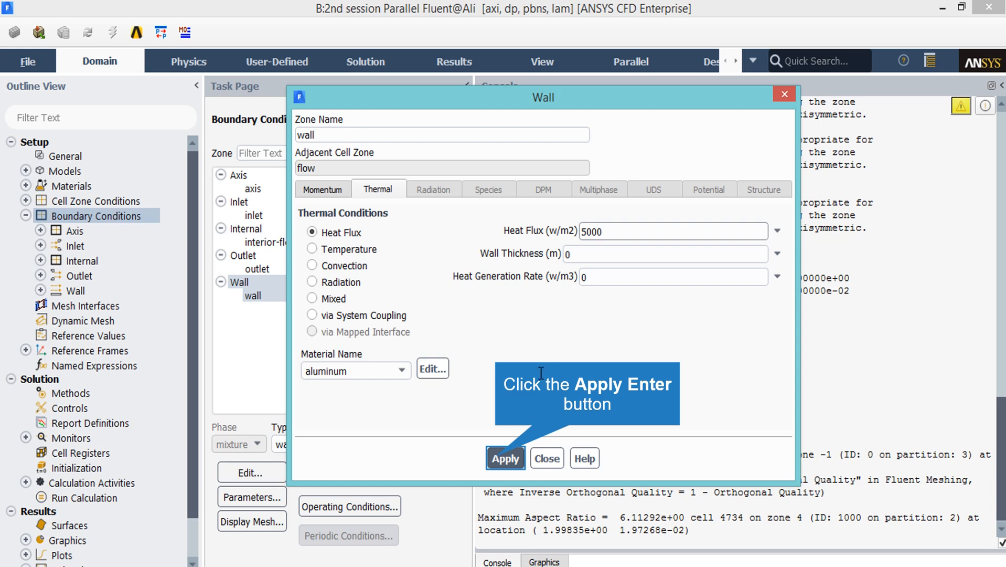
pyautogui.click(505, 458)
pyautogui.click(496, 458)
pyautogui.click(534, 459)
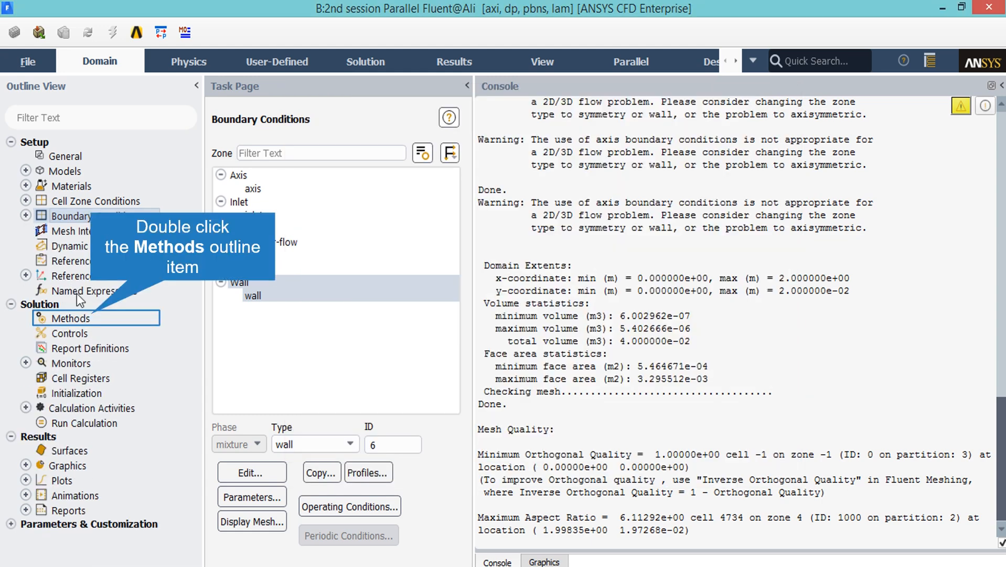
# Review the solution methods and the under-relaxation factors in the solution controls.
pyautogui.doubleClick(90, 315)
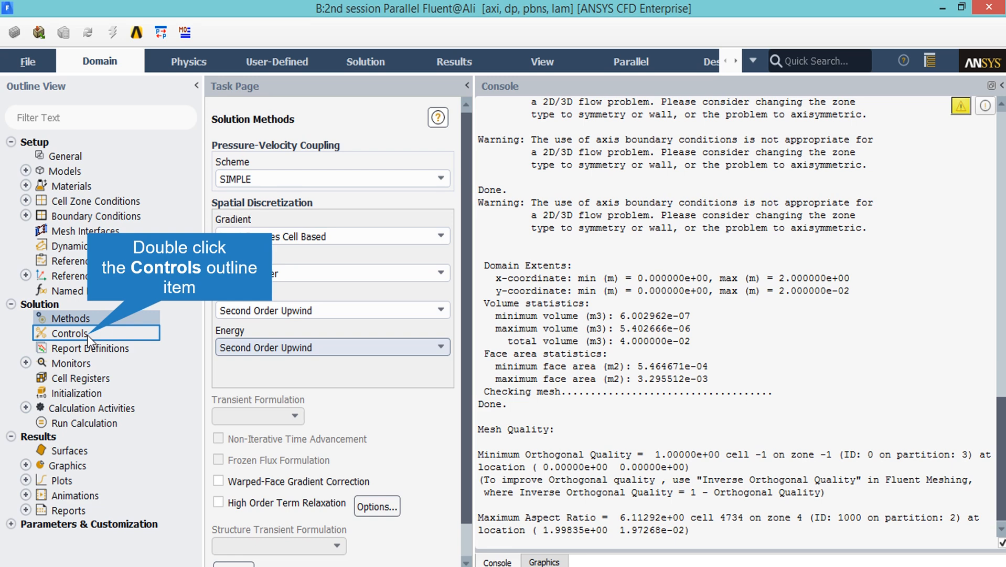
pyautogui.doubleClick(69, 333)
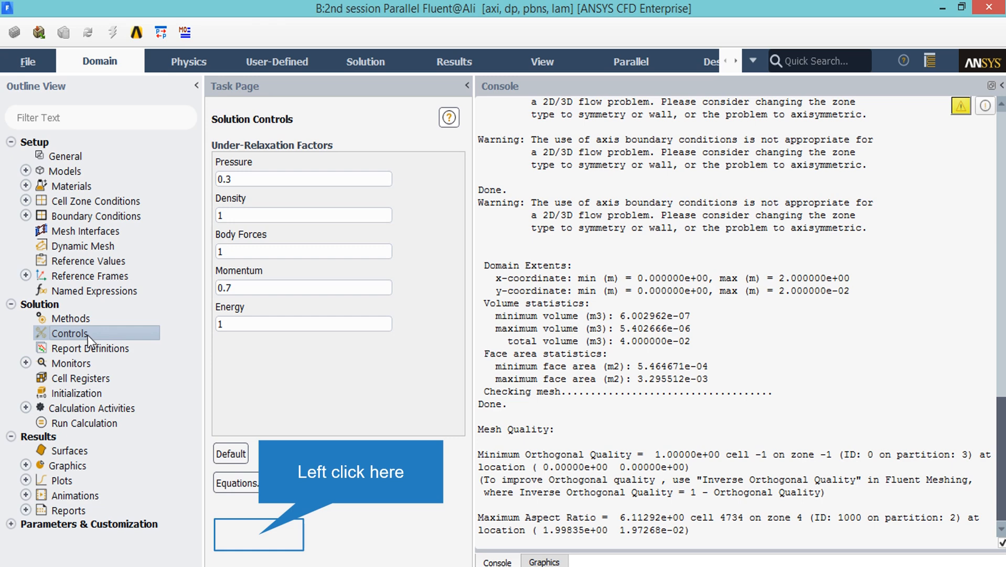
pyautogui.click(259, 535)
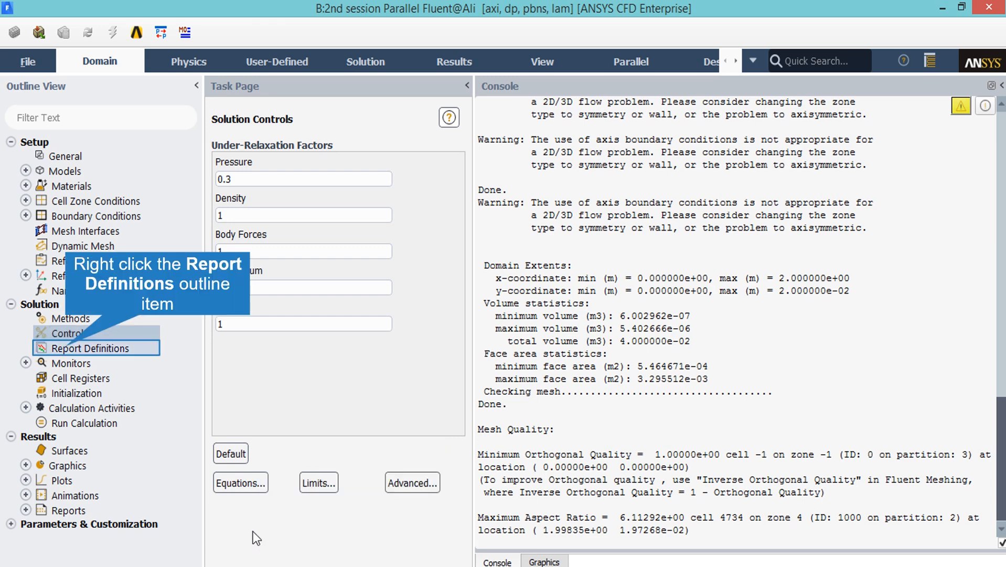
# Create a facet average surface report of static temperature on the outlet, with a report plot.
pyautogui.rightClick(65, 346)
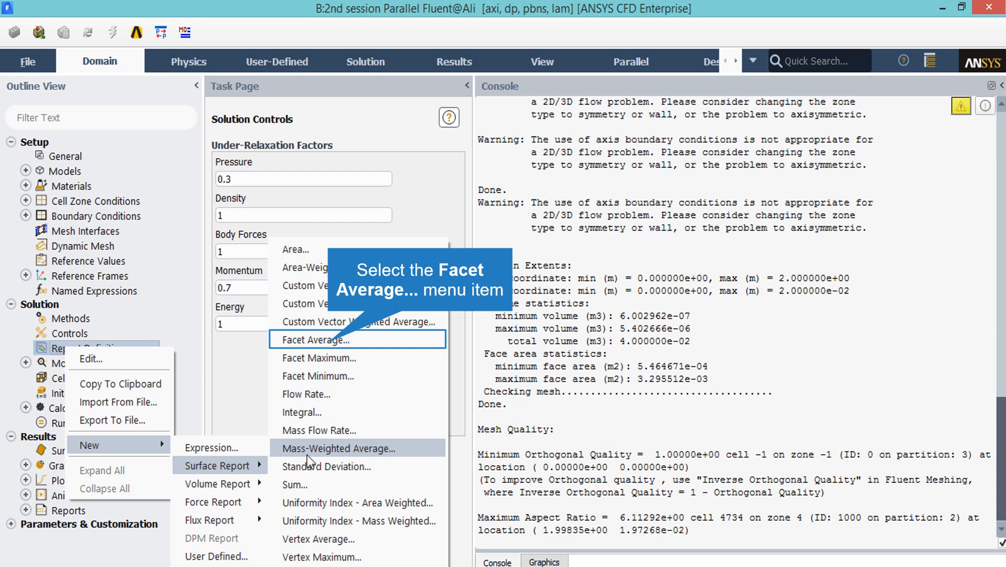
pyautogui.click(328, 341)
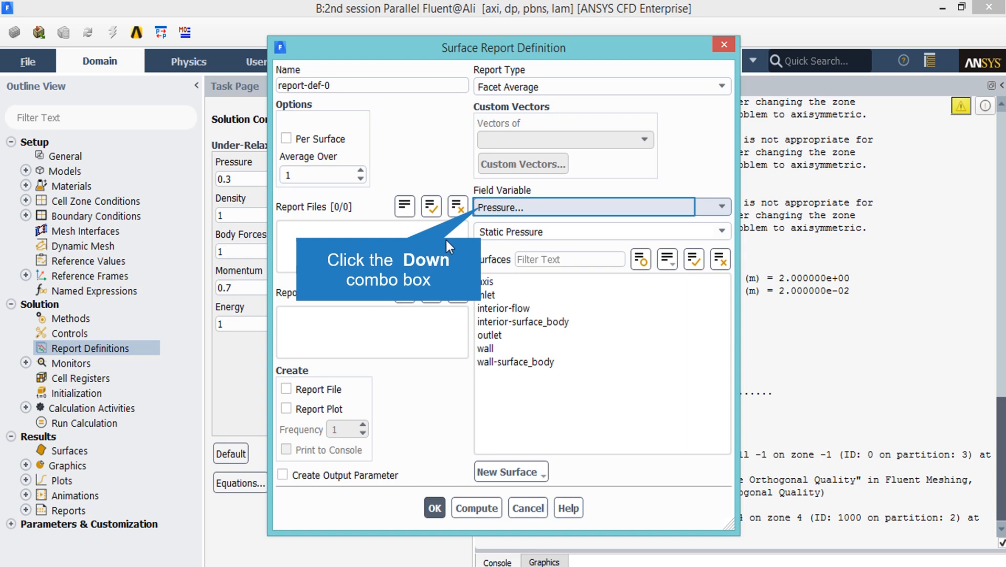
pyautogui.click(512, 209)
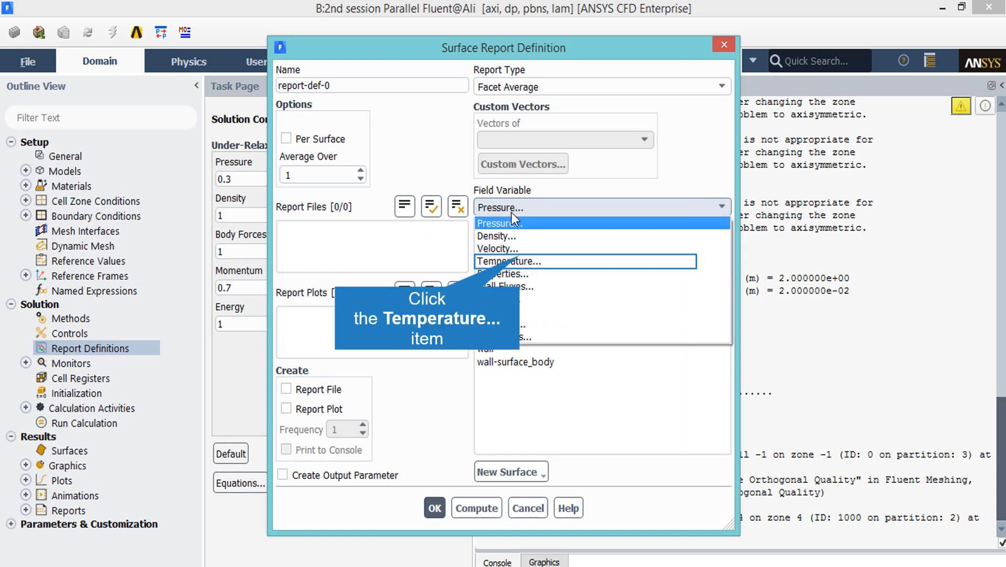
pyautogui.click(519, 258)
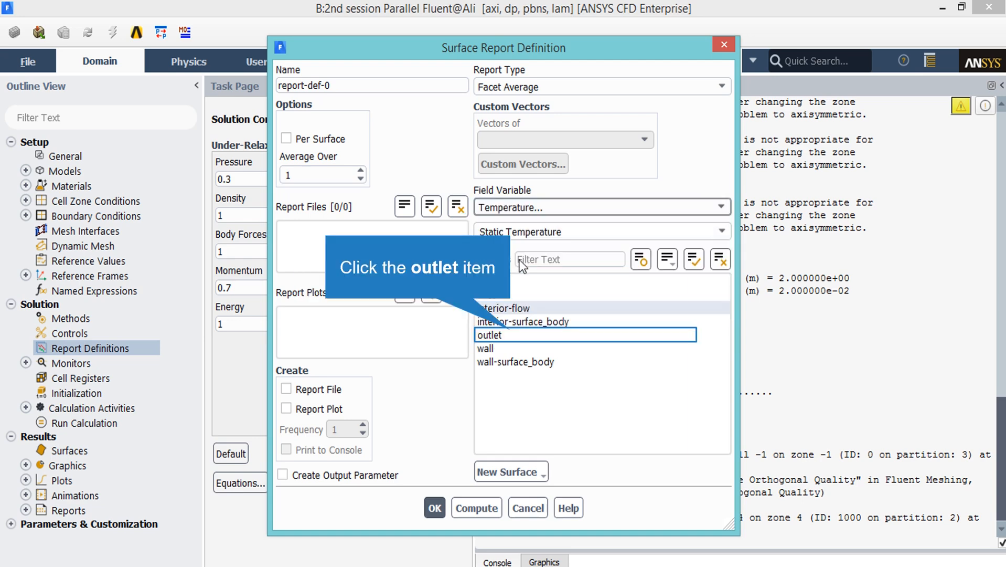
pyautogui.click(507, 332)
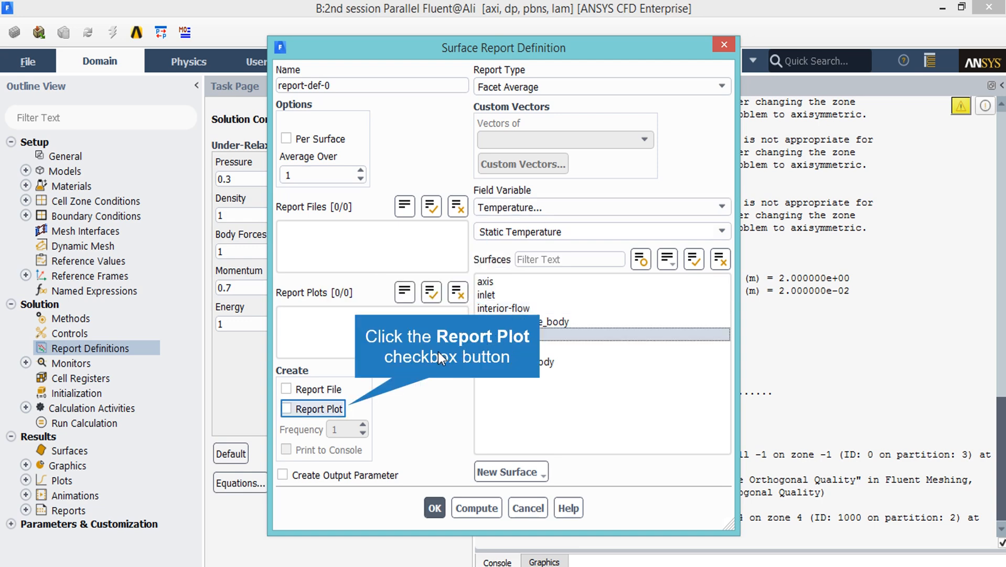
pyautogui.click(287, 408)
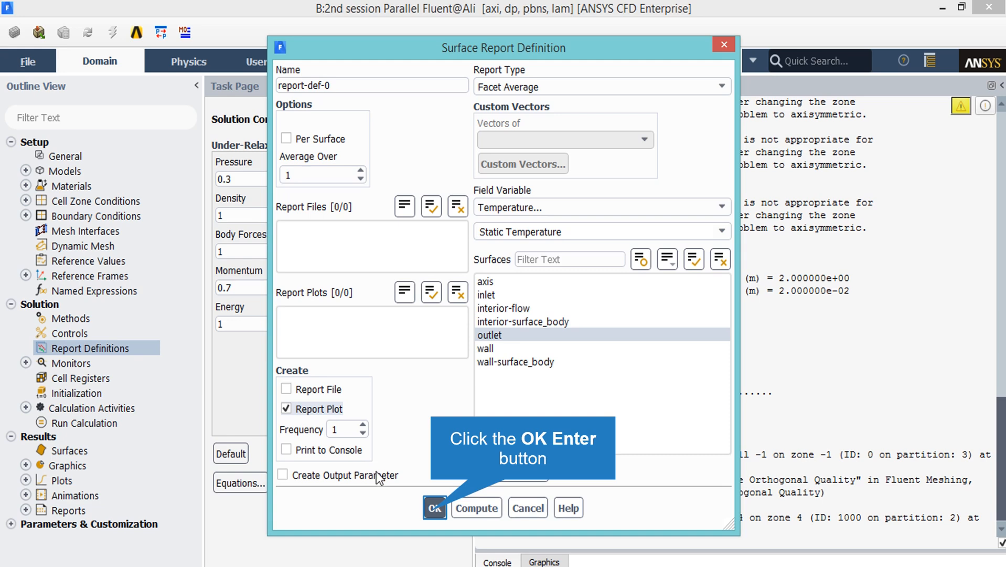
pyautogui.click(431, 509)
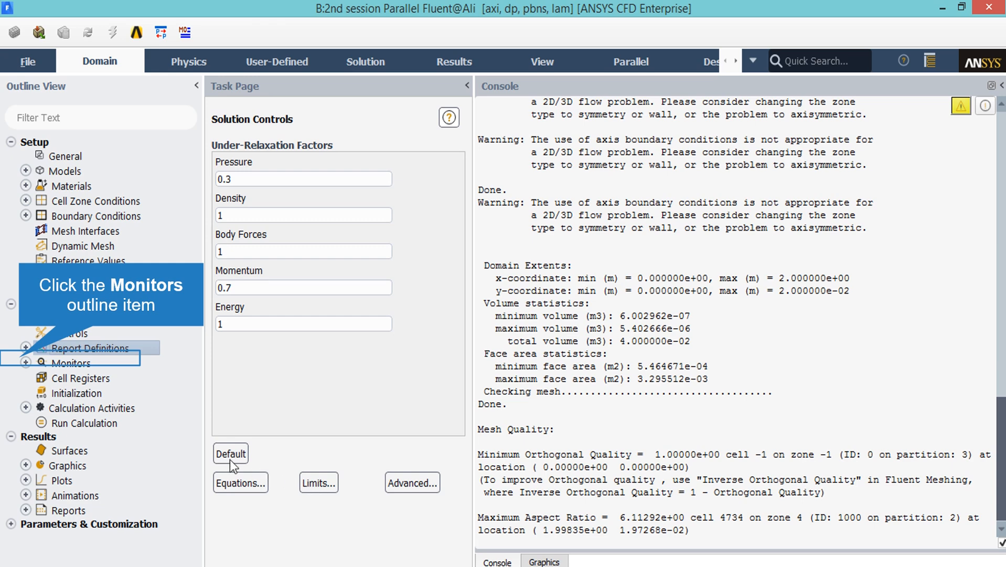
# Turn off the convergence check for the continuity, x-velocity, y-velocity and energy residuals.
pyautogui.click(25, 362)
pyautogui.doubleClick(54, 377)
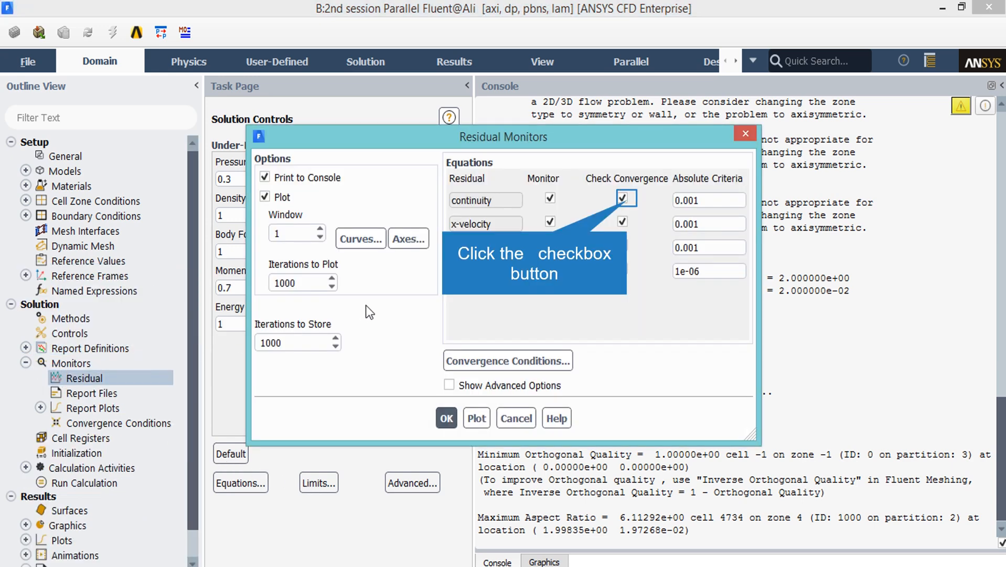
pyautogui.click(623, 198)
pyautogui.click(622, 197)
pyautogui.click(623, 222)
pyautogui.click(623, 245)
pyautogui.click(623, 269)
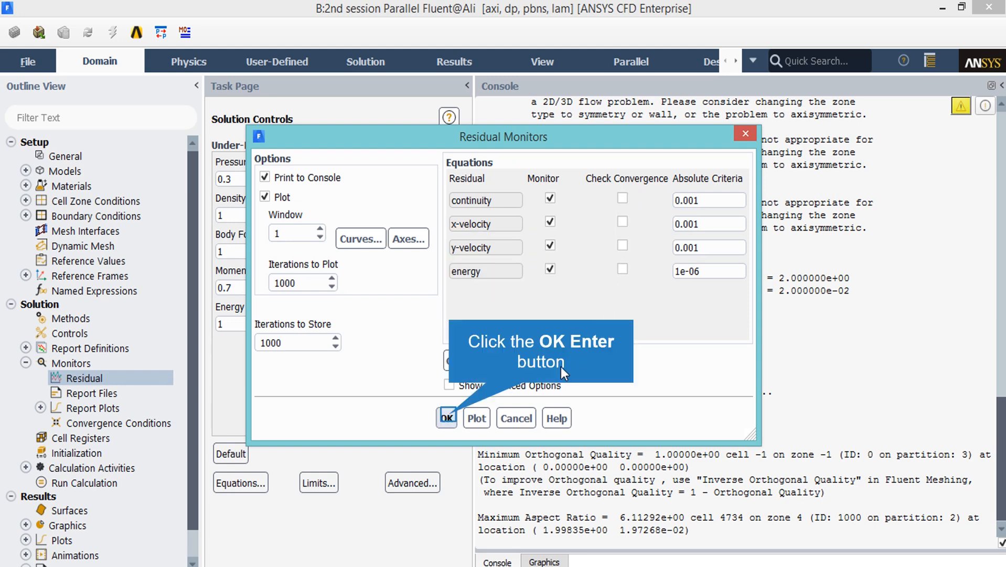
pyautogui.click(446, 418)
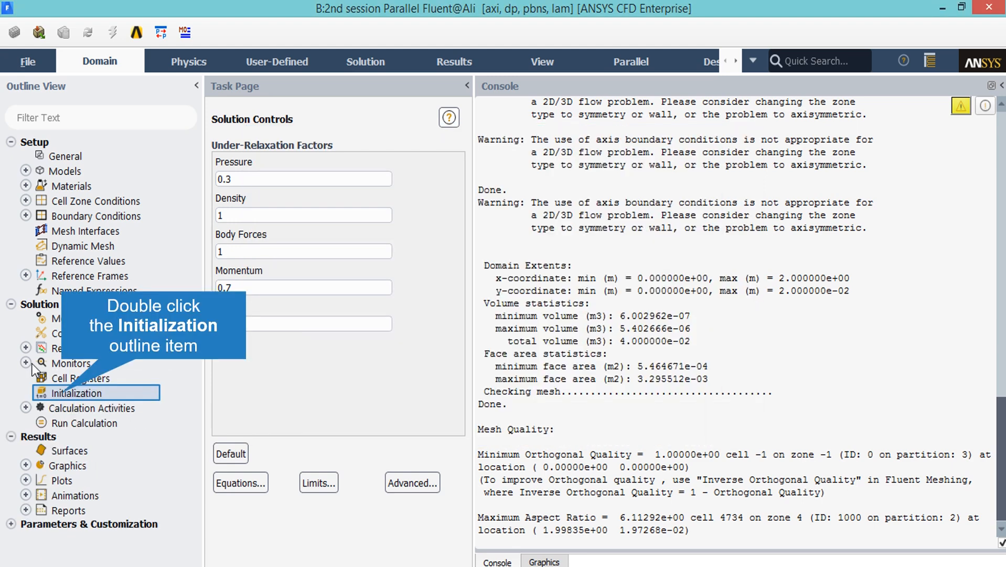
# Initialize the solution with Standard Initialization, computing the initial values from the inlet.
pyautogui.doubleClick(61, 393)
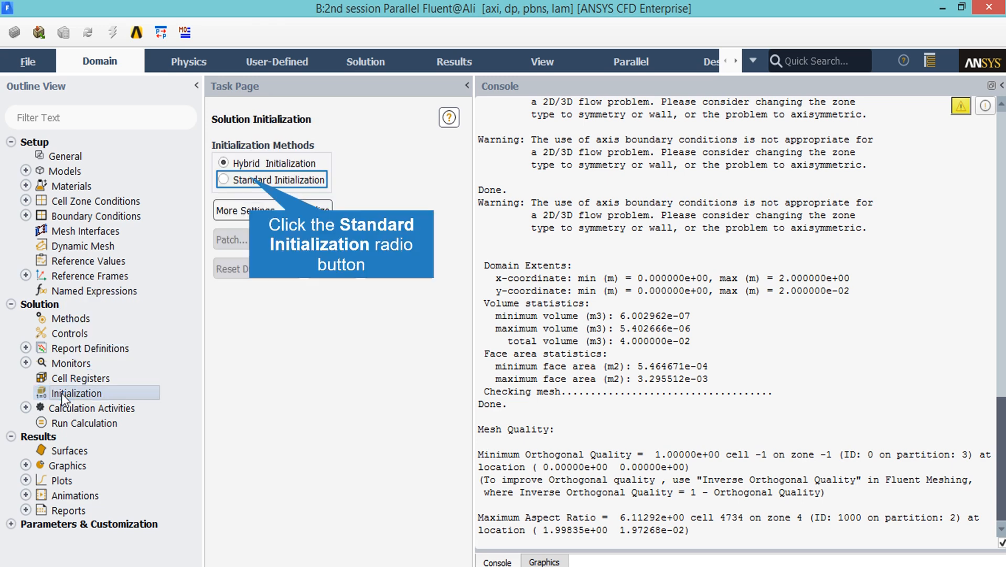
pyautogui.click(250, 177)
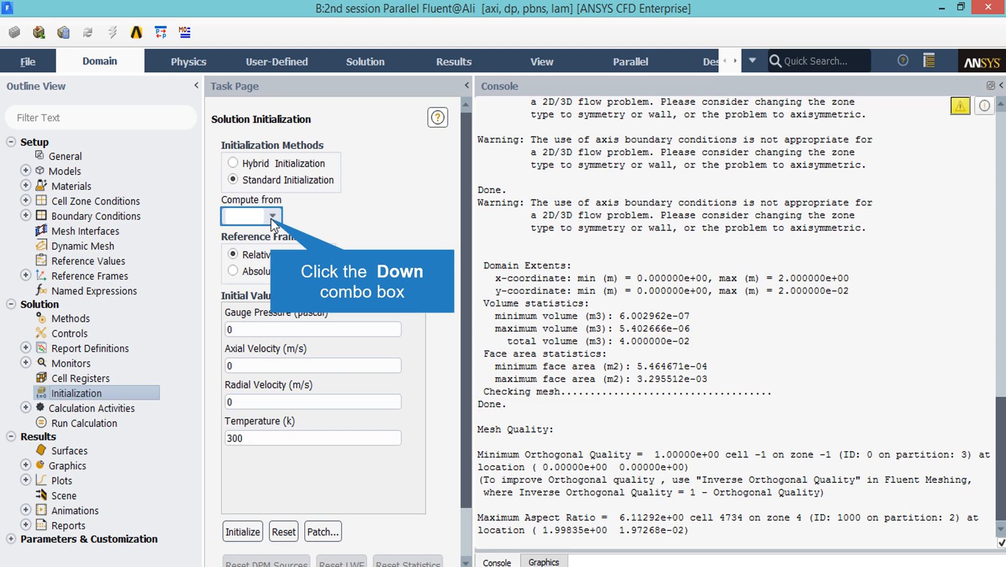
pyautogui.click(271, 217)
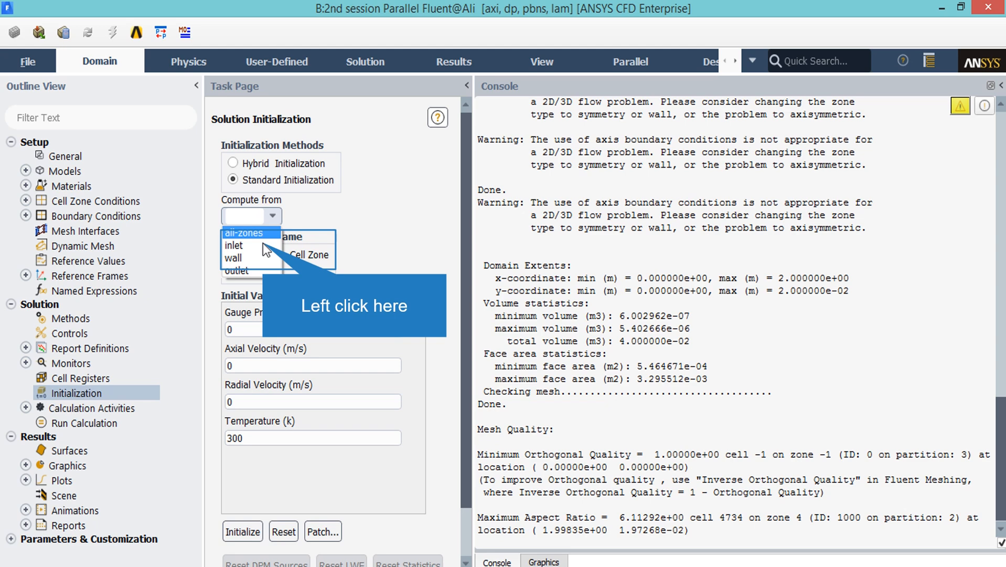
pyautogui.click(263, 244)
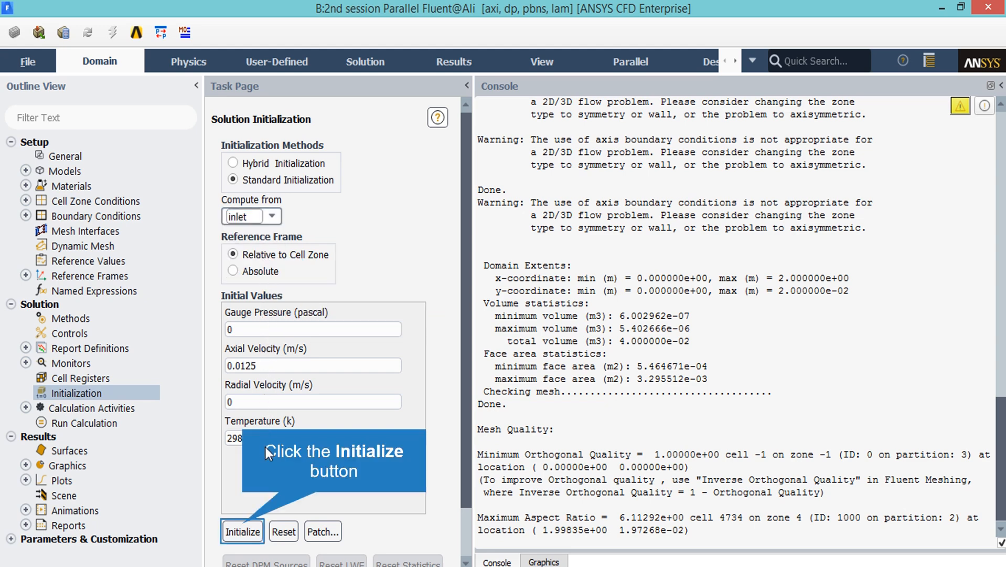
pyautogui.click(256, 531)
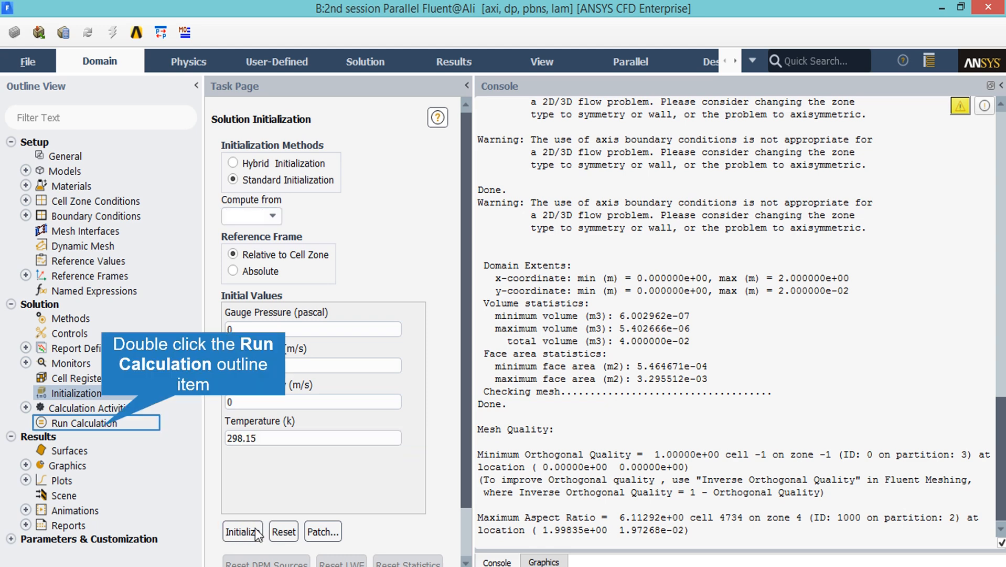
# Run the calculation for 600 iterations and display the plot of the outlet's facet average temperature.
pyautogui.doubleClick(103, 426)
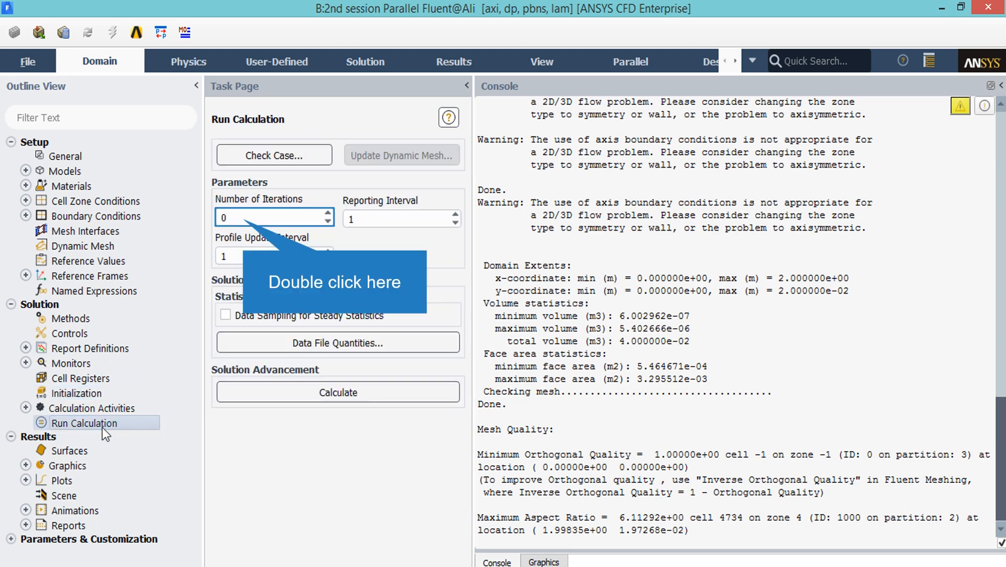
pyautogui.doubleClick(242, 218)
pyautogui.write('600')
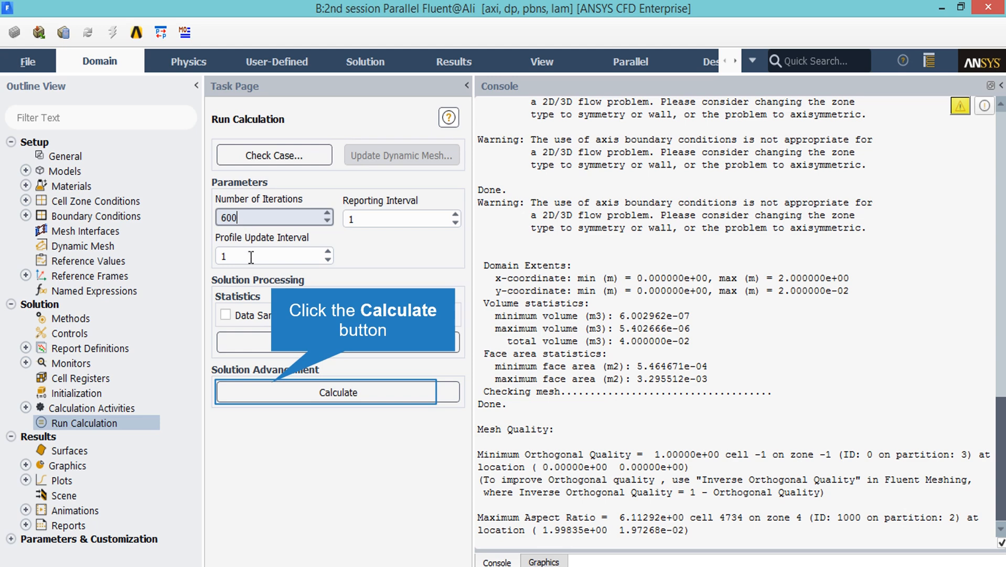
pyautogui.click(273, 392)
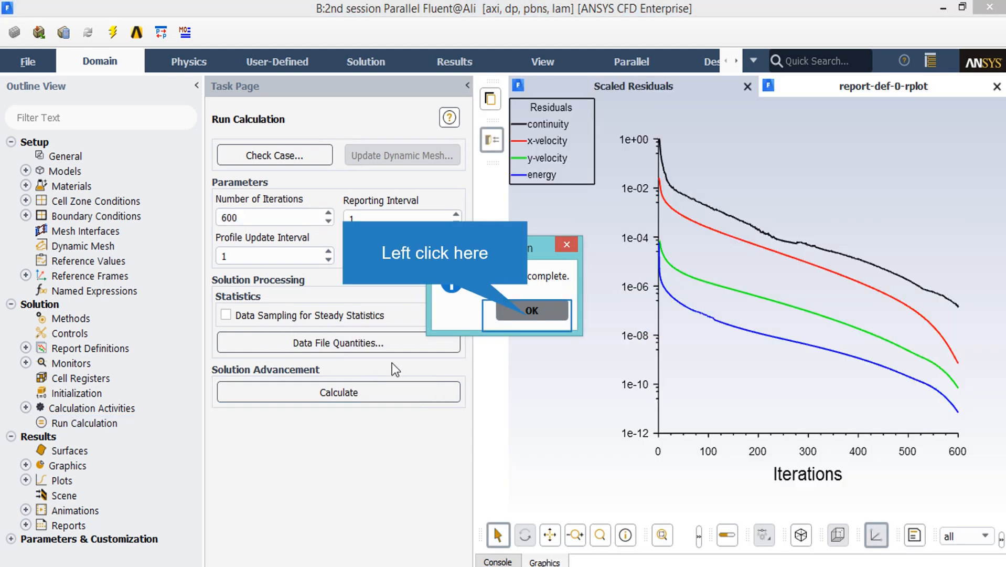
pyautogui.click(528, 315)
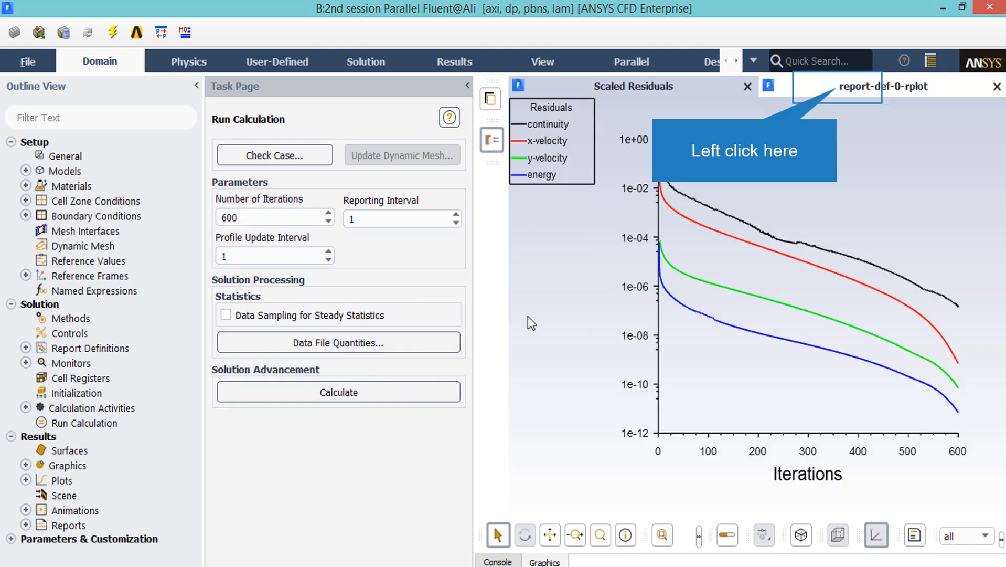
pyautogui.click(829, 95)
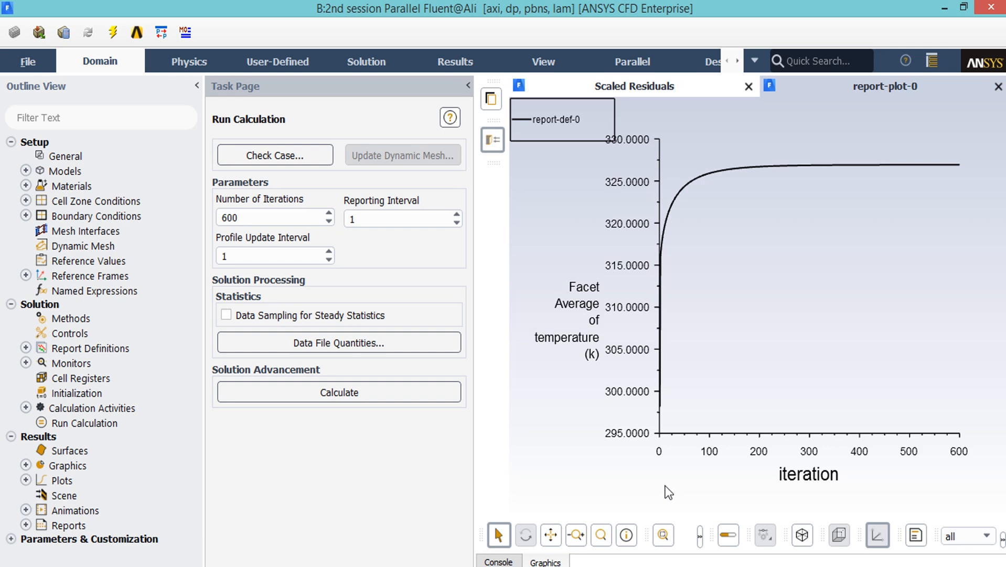
# Create and display a filled contour plot of velocity magnitude.
pyautogui.click(26, 465)
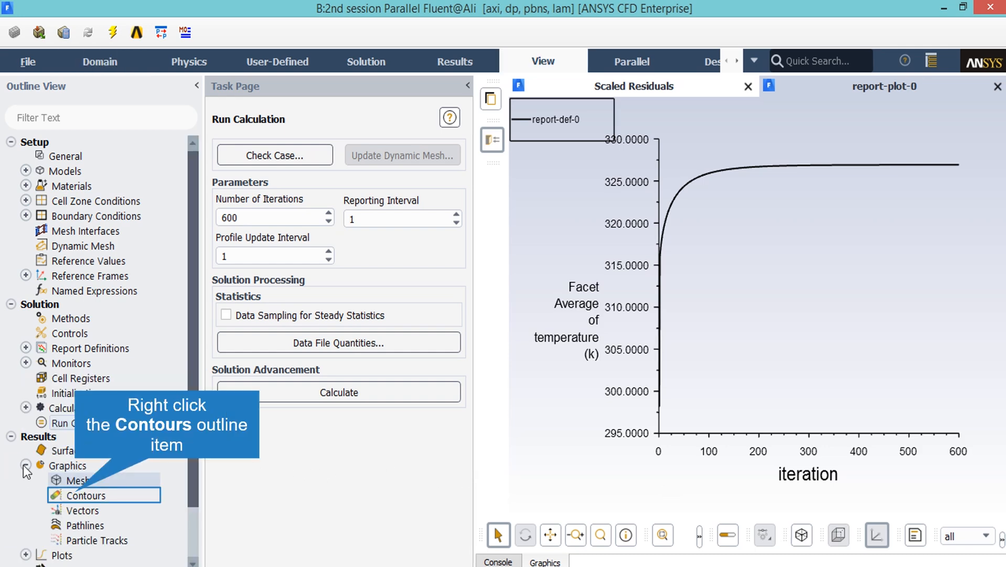
pyautogui.rightClick(76, 498)
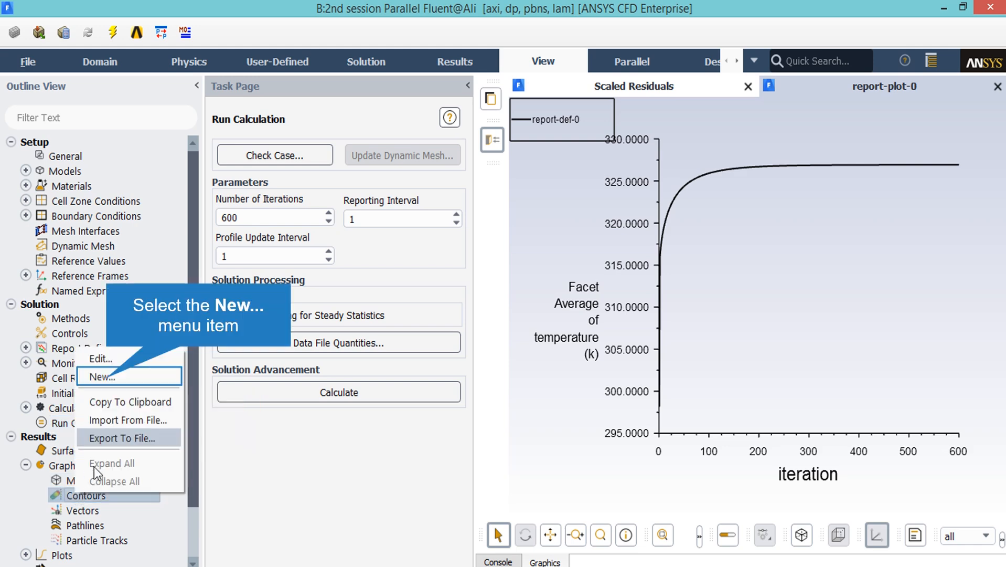
pyautogui.click(108, 377)
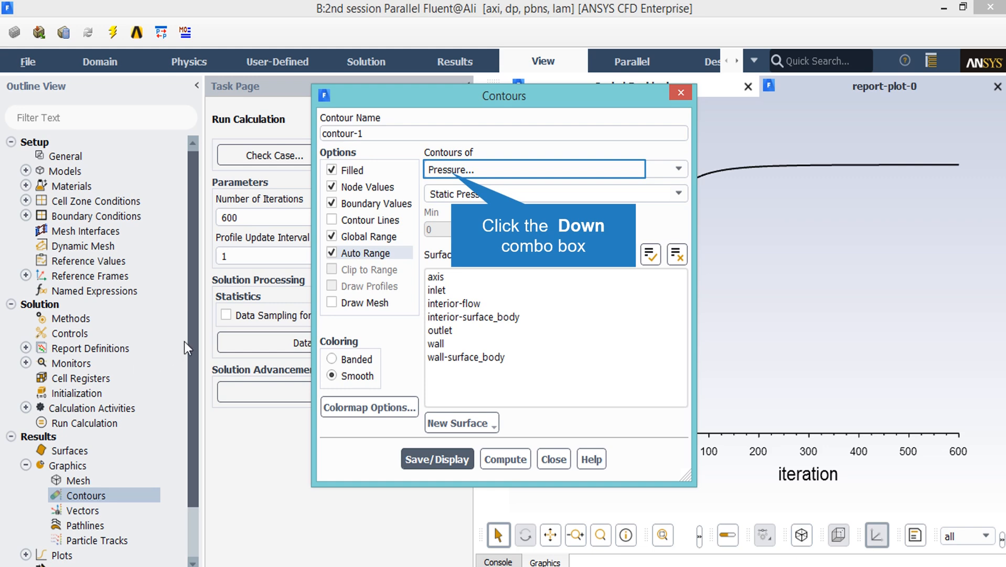
pyautogui.click(452, 173)
pyautogui.click(459, 220)
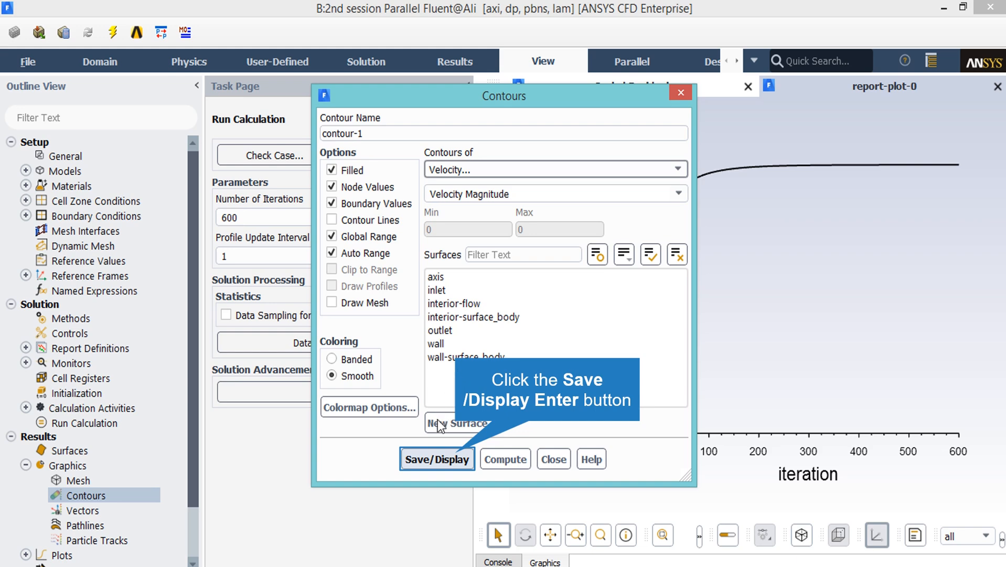
pyautogui.click(426, 456)
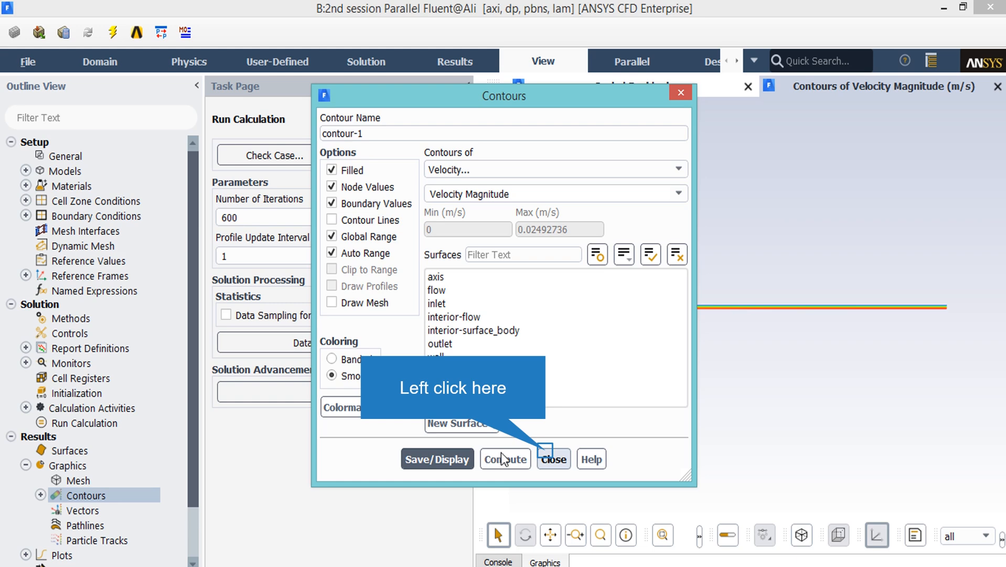
pyautogui.click(543, 456)
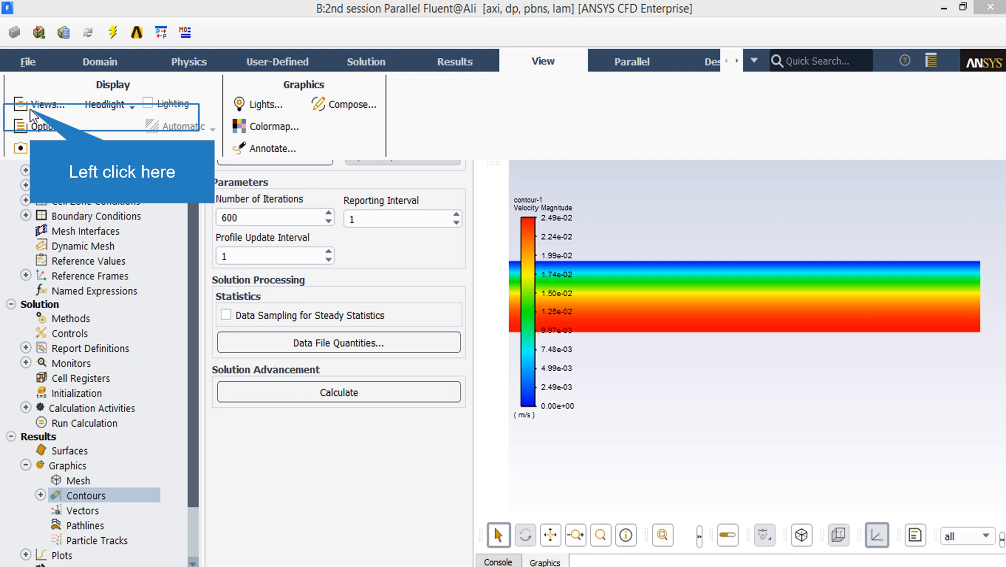
# Mirror the displayed pipe flow view about the axis plane.
pyautogui.click(30, 109)
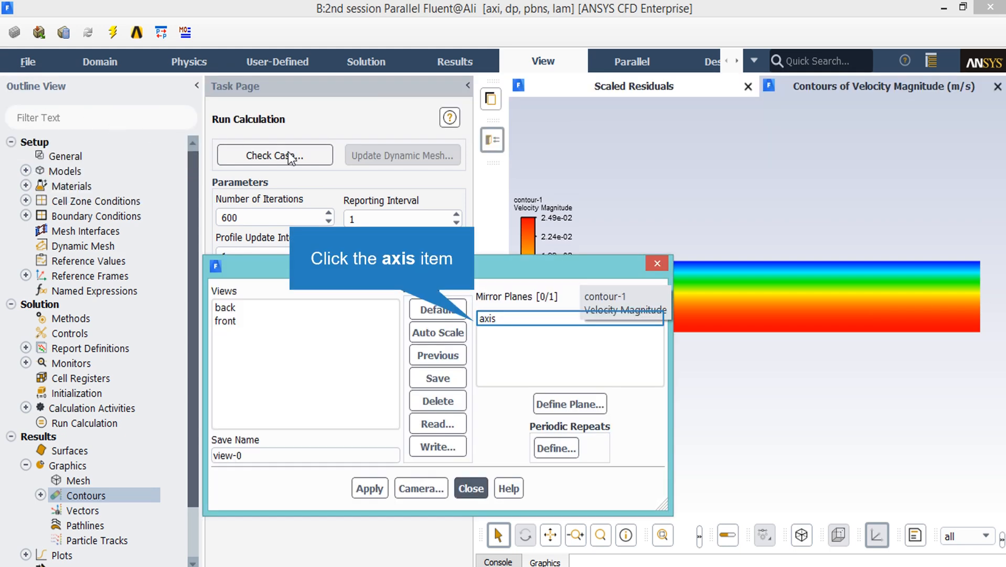
pyautogui.click(526, 323)
pyautogui.click(368, 489)
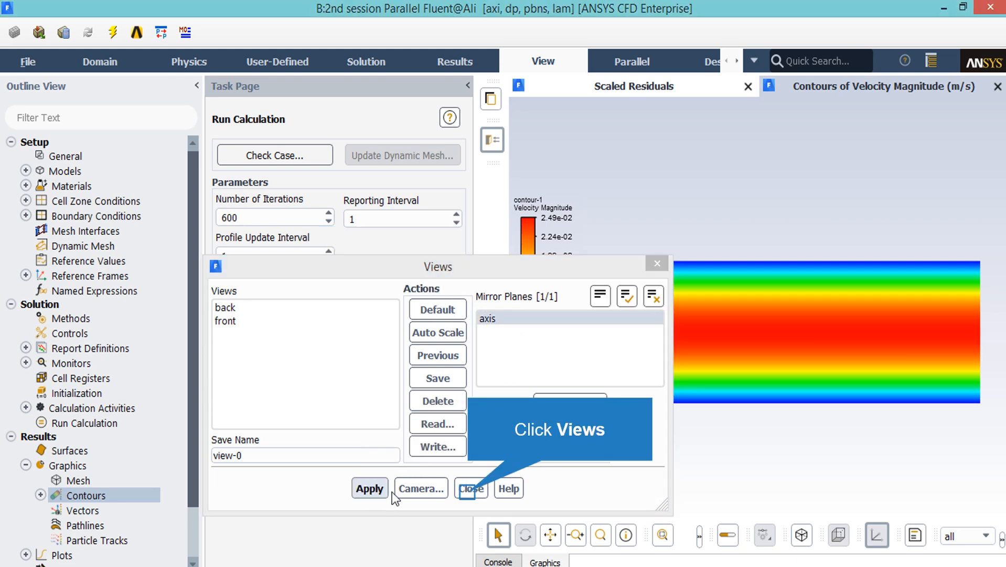
pyautogui.click(468, 491)
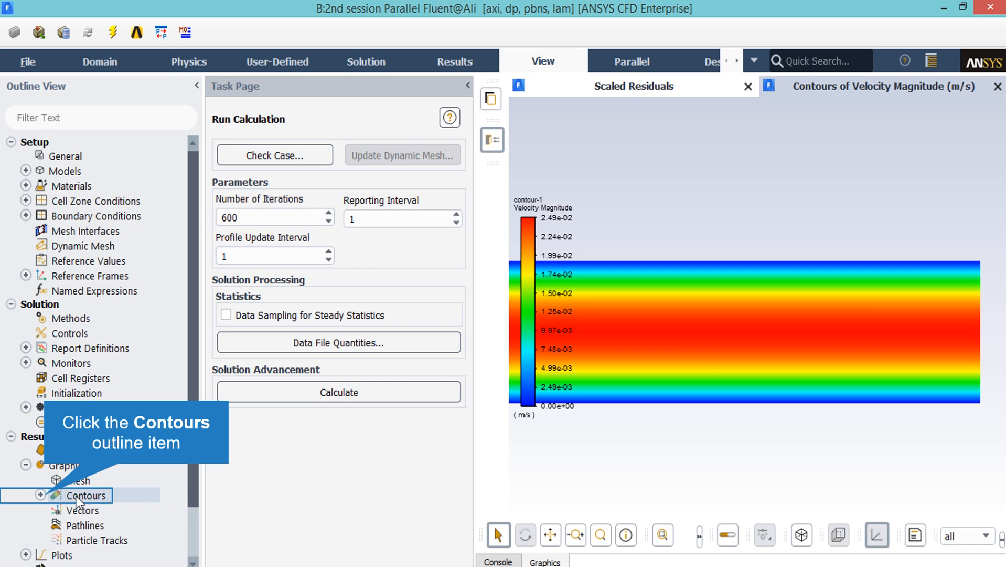
# Change the existing velocity contour to static temperature on the flow surface, then save and display it.
pyautogui.click(42, 495)
pyautogui.doubleClick(95, 513)
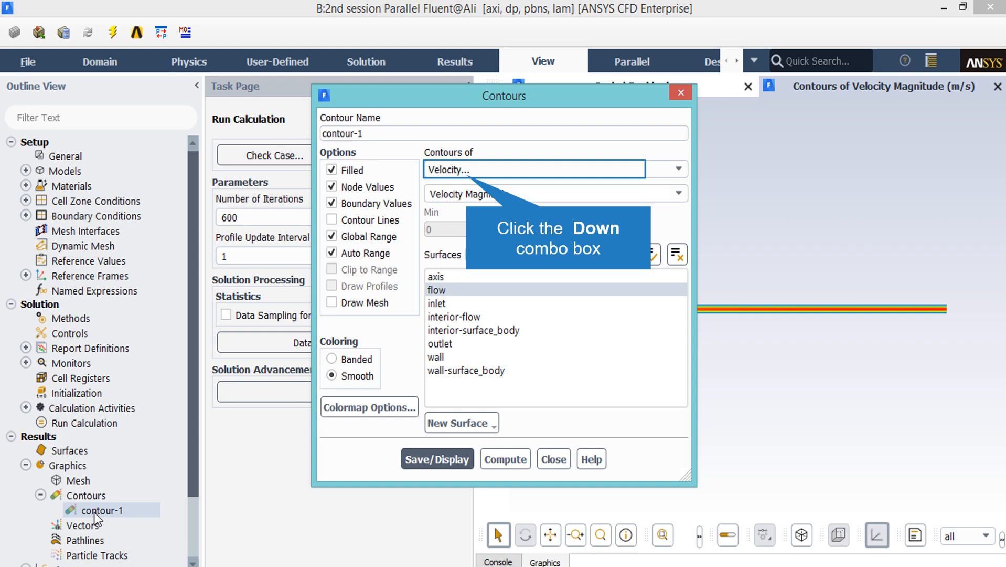
pyautogui.click(468, 169)
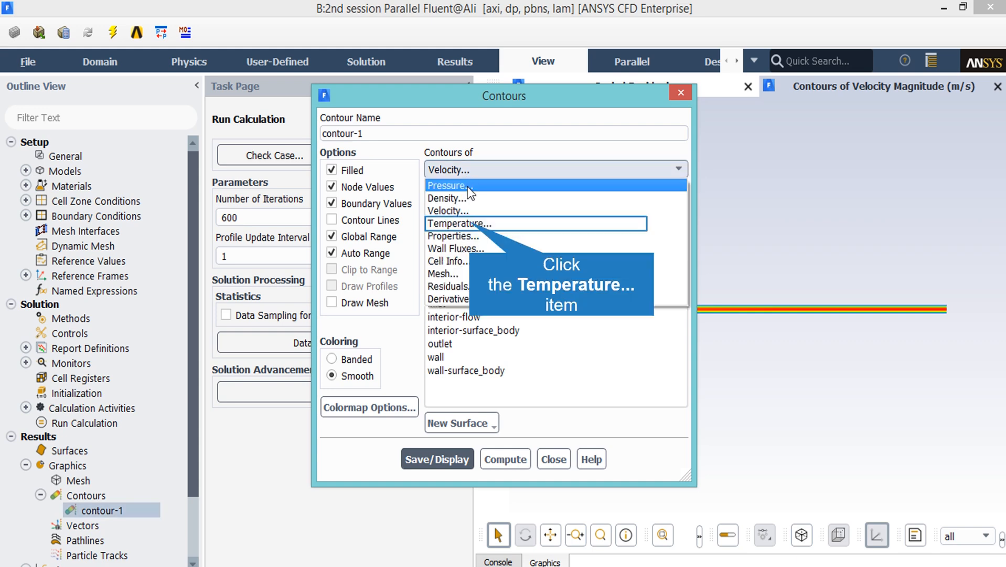
pyautogui.click(472, 224)
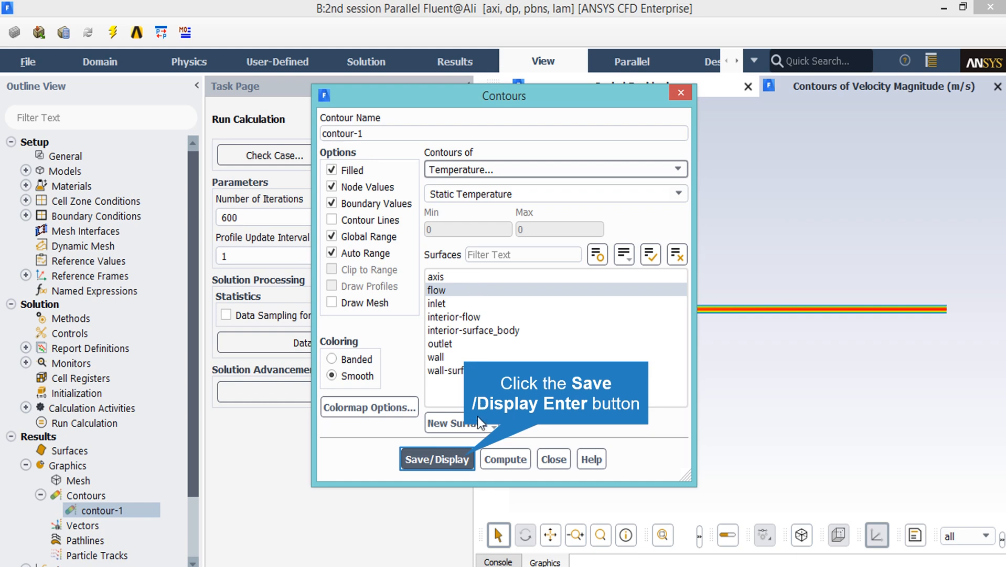
pyautogui.click(470, 458)
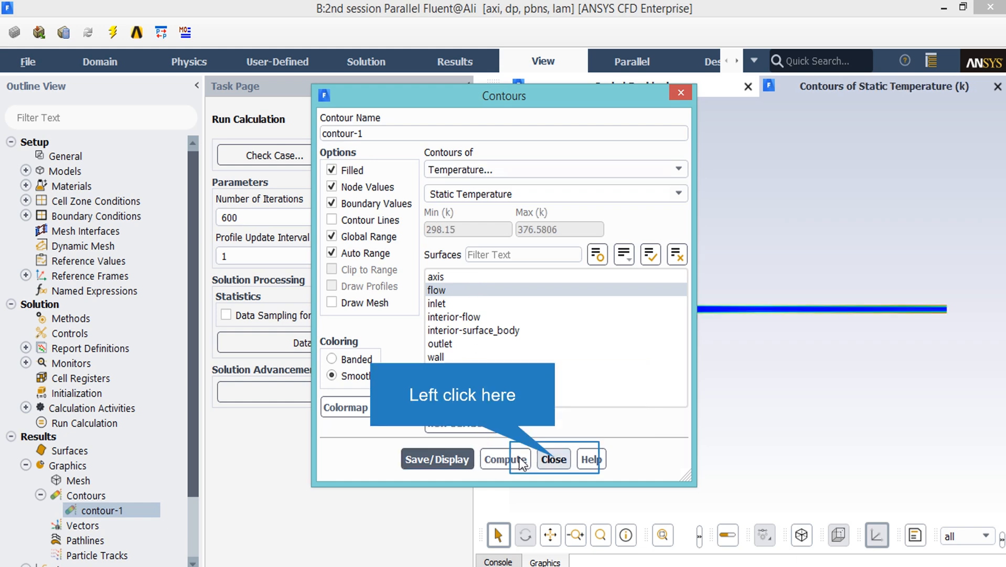
pyautogui.click(554, 459)
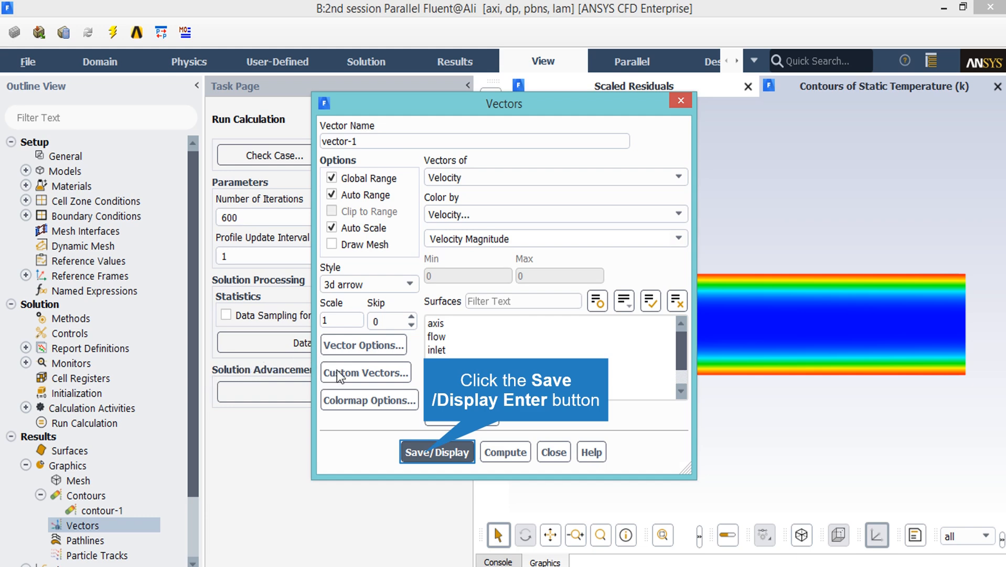
# Create and display velocity vectors colored by velocity magnitude.
pyautogui.click(425, 452)
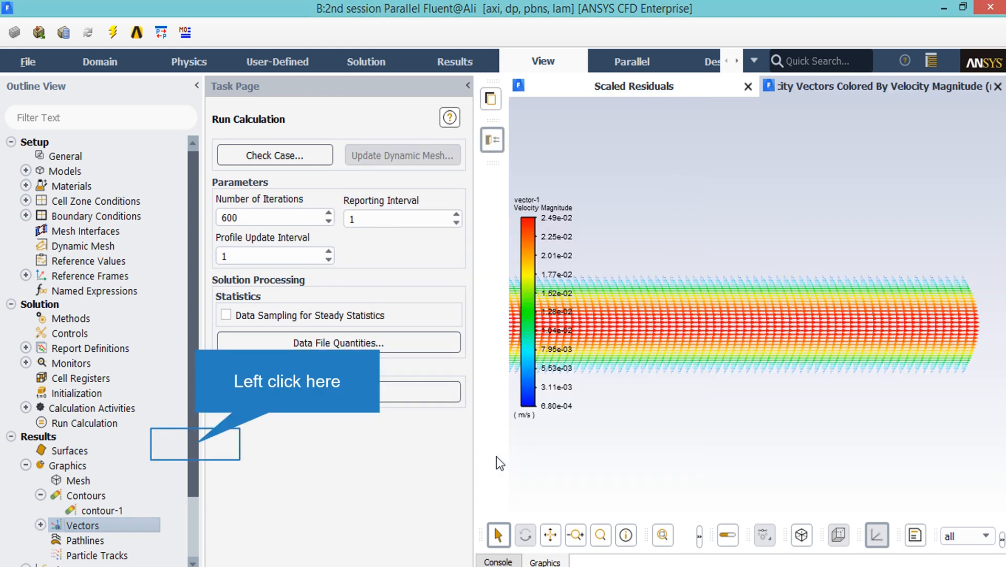
pyautogui.click(196, 444)
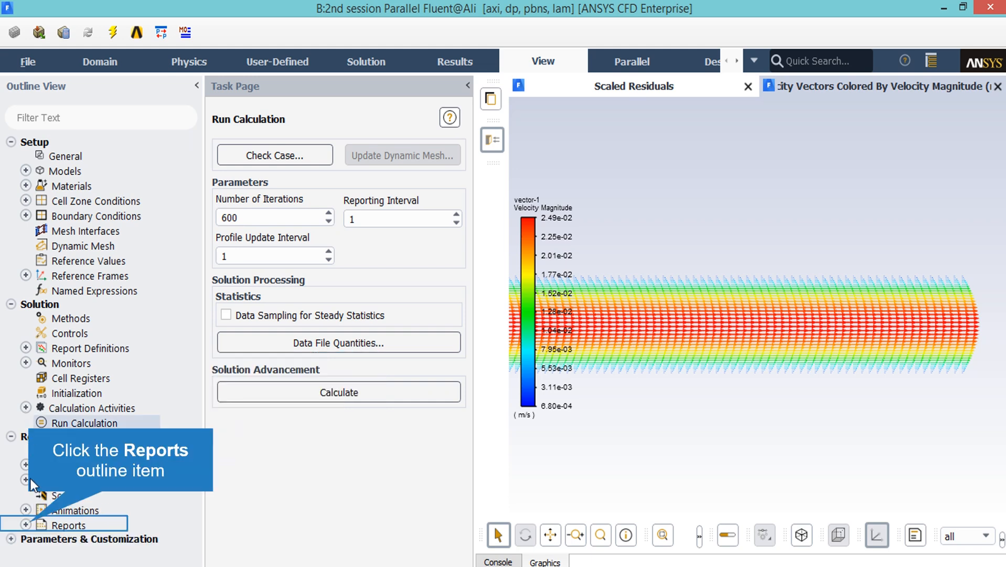
# Compute the facet maximum of velocity magnitude on the outlet with a surface integral report.
pyautogui.click(26, 524)
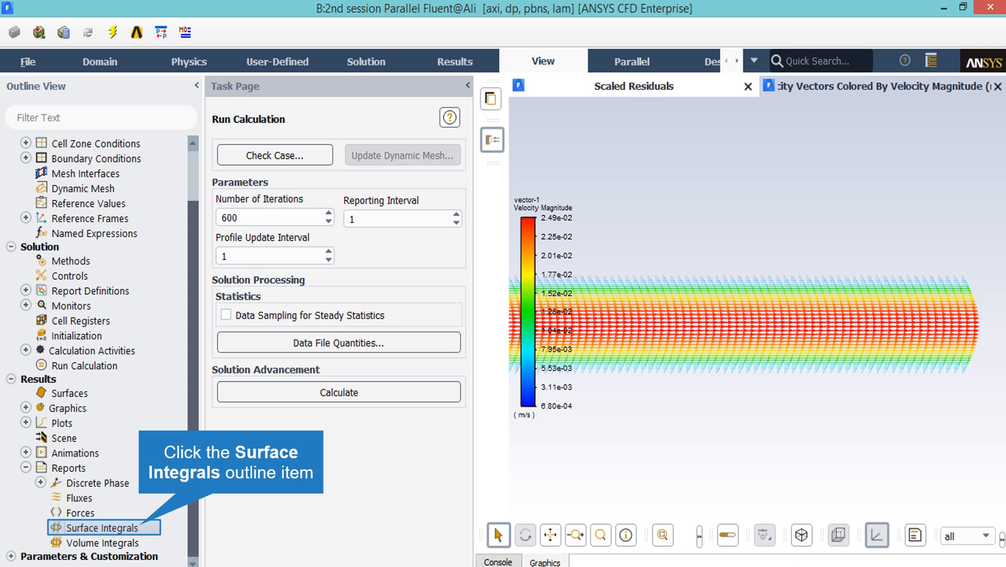
pyautogui.doubleClick(102, 527)
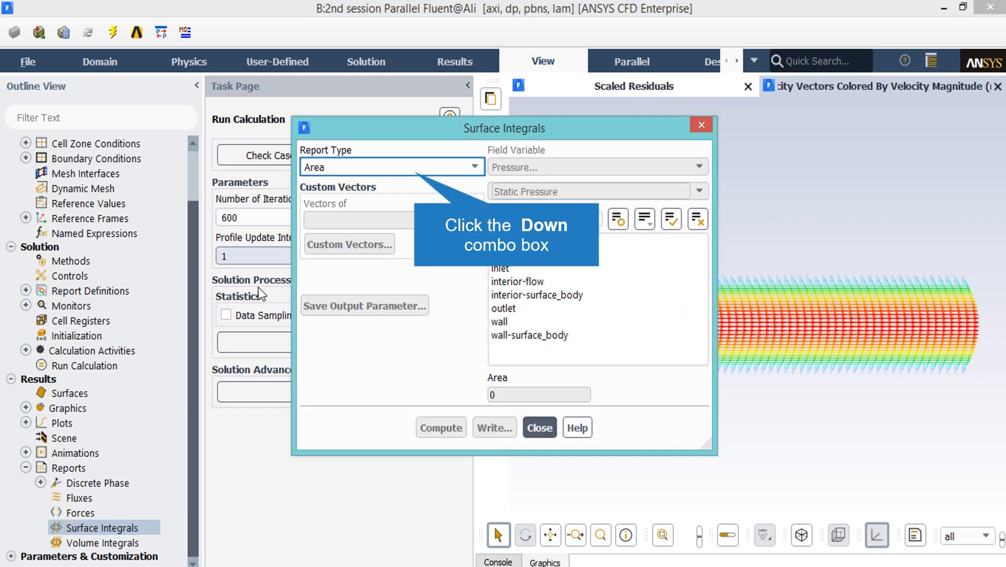
pyautogui.click(415, 172)
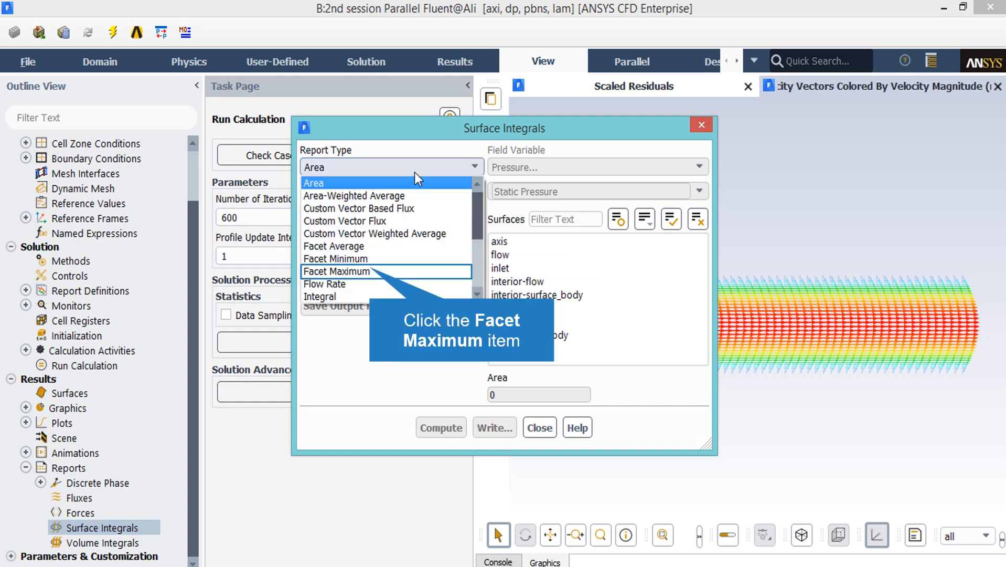
pyautogui.click(362, 271)
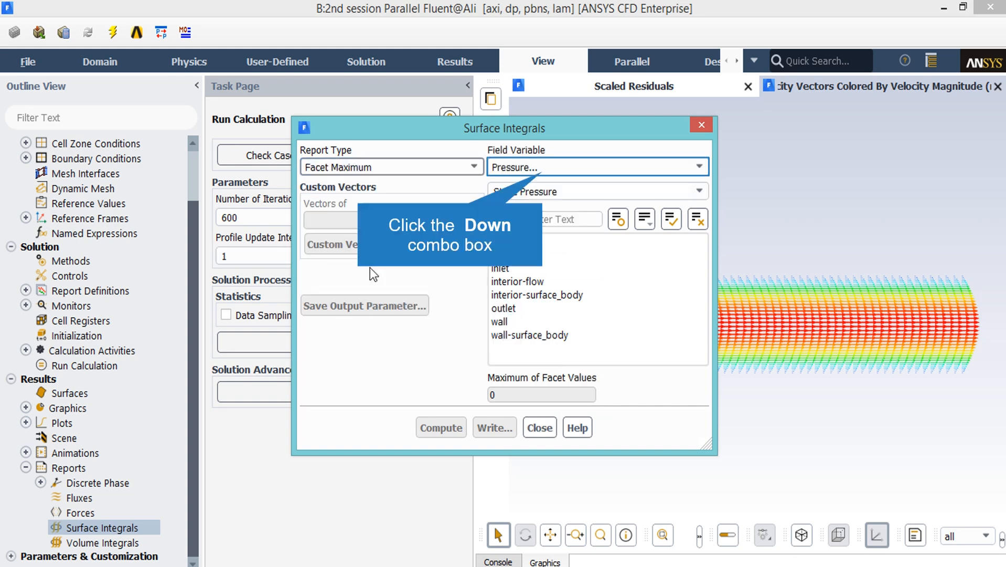
pyautogui.click(540, 173)
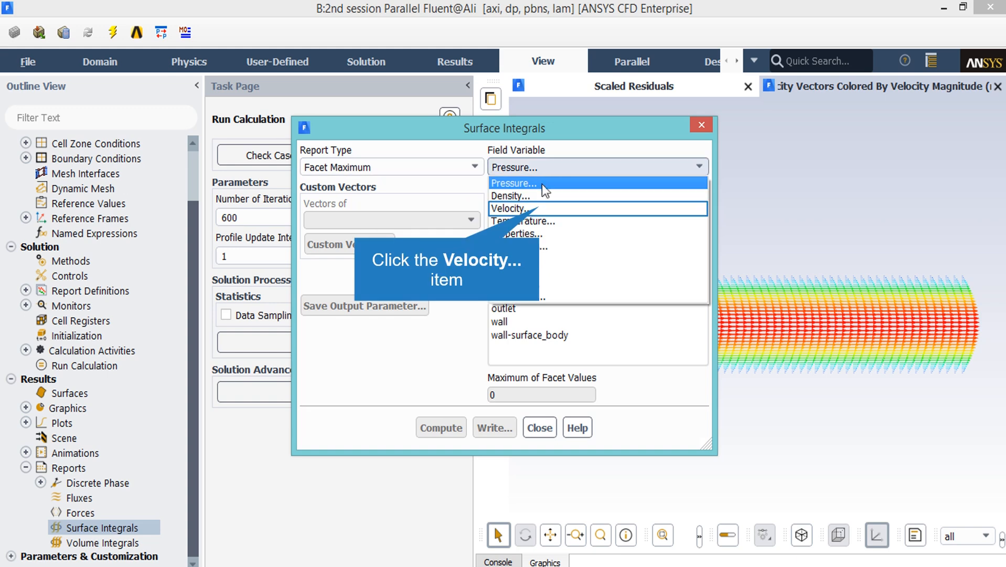
pyautogui.click(542, 210)
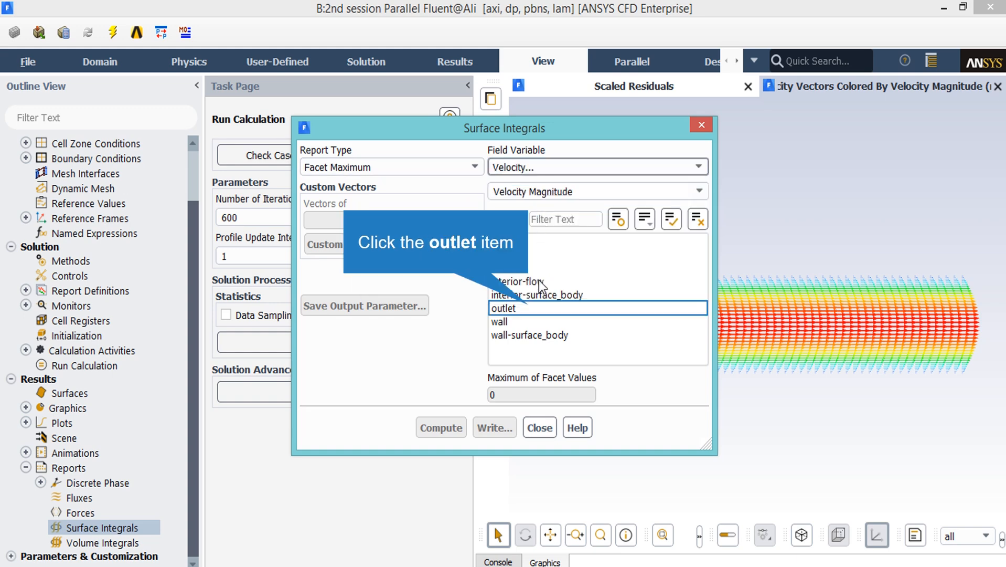
pyautogui.click(527, 308)
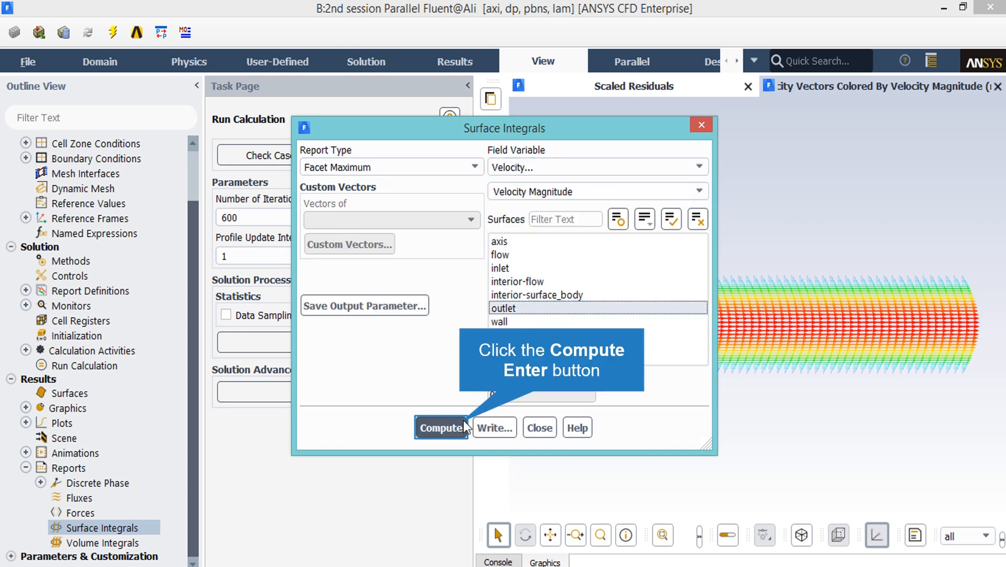
pyautogui.click(463, 426)
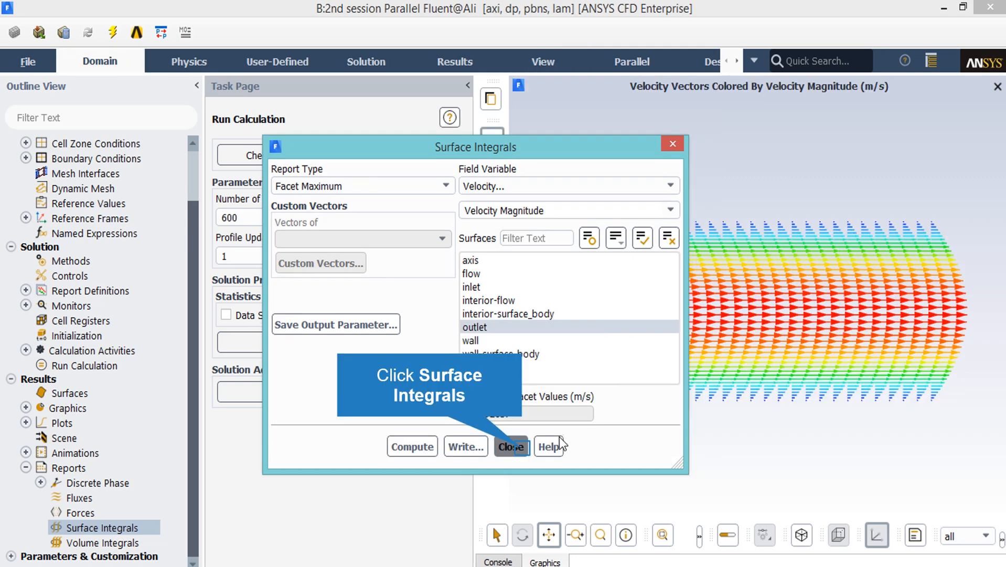
pyautogui.click(537, 428)
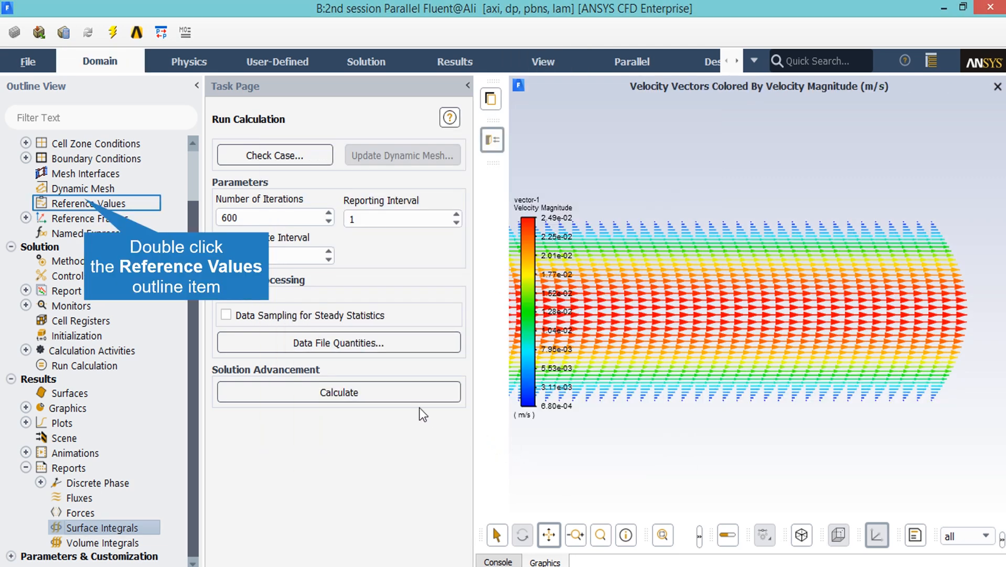
# Set the reference length to 0.04 m in the reference values.
pyautogui.doubleClick(87, 203)
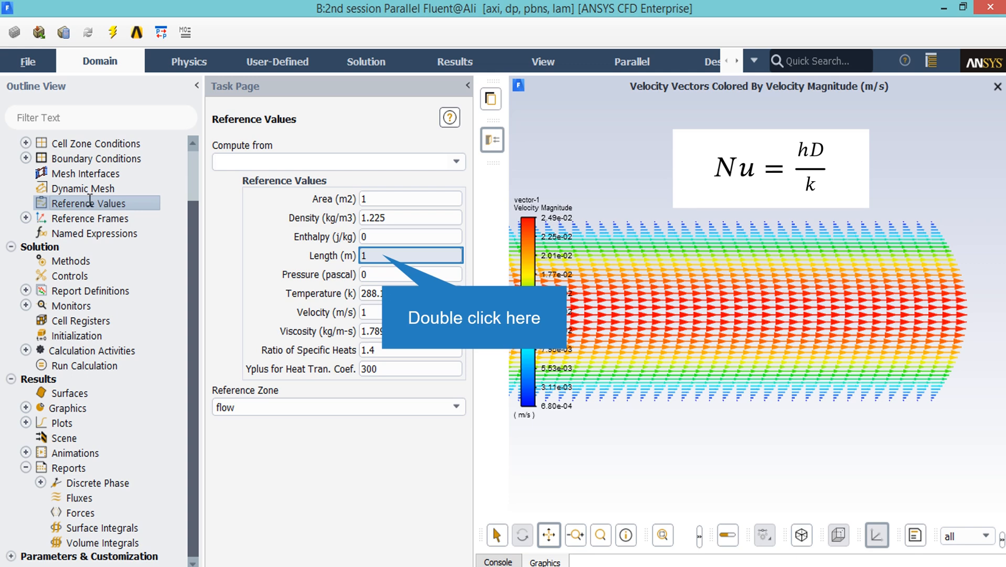
pyautogui.doubleClick(384, 256)
pyautogui.write('0.04')
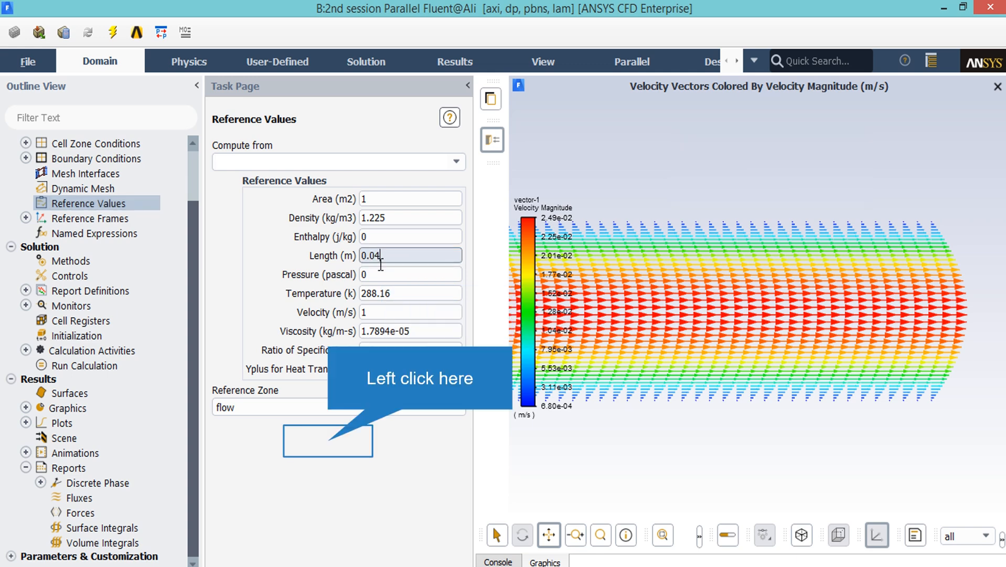
pyautogui.click(328, 441)
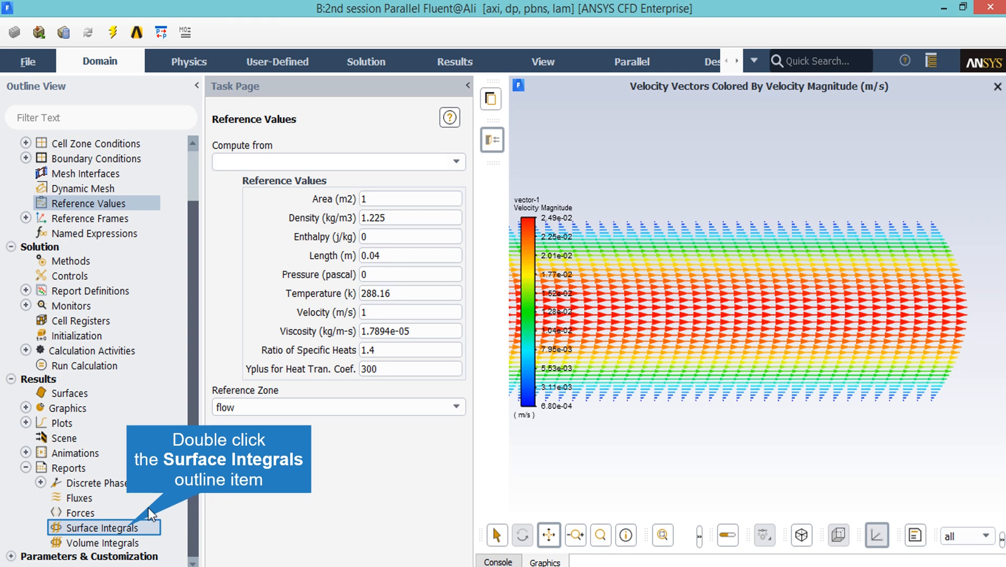
# Compute the facet average of the surface Nusselt number on the wall with a surface integral report.
pyautogui.doubleClick(127, 527)
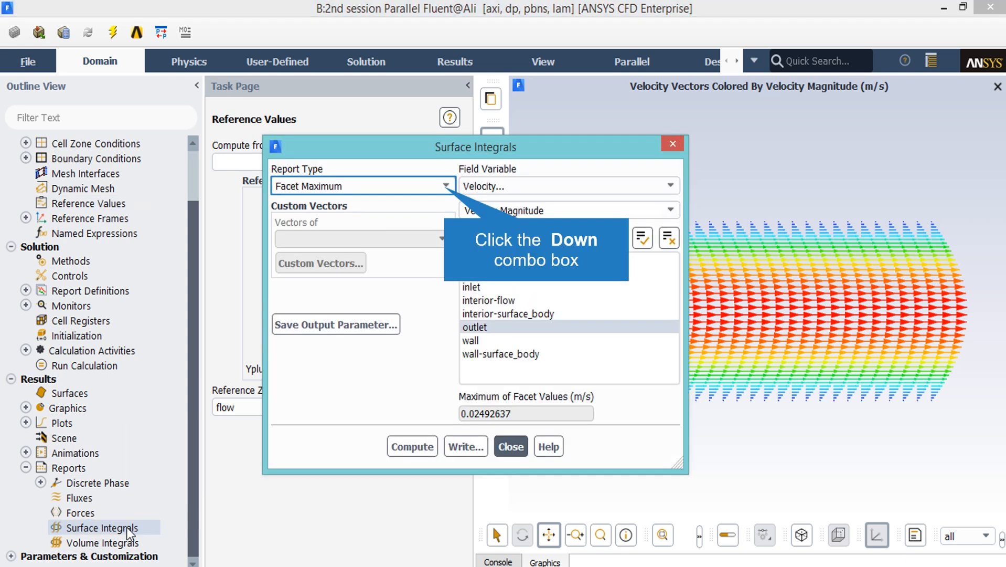
pyautogui.click(446, 186)
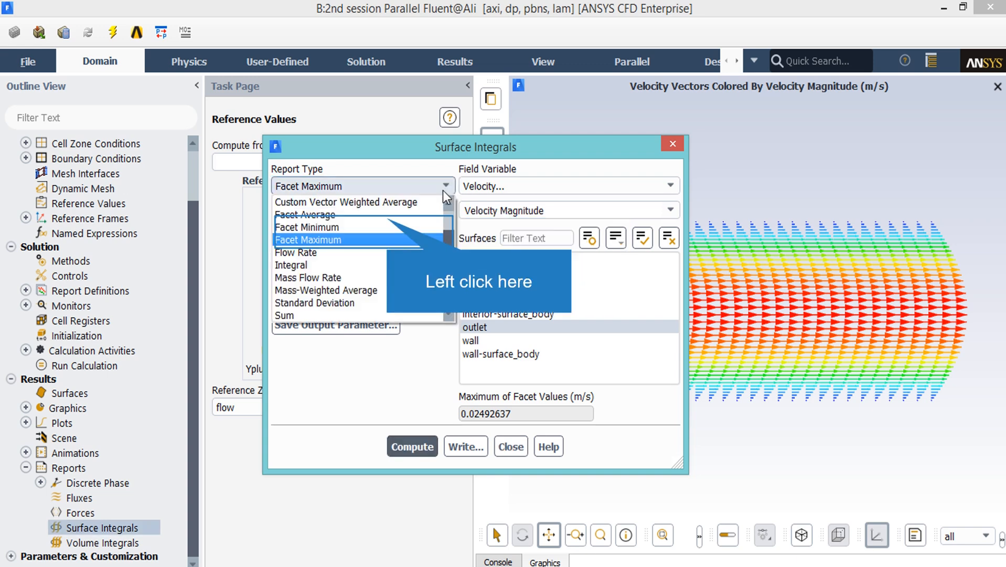
pyautogui.click(389, 217)
pyautogui.click(642, 180)
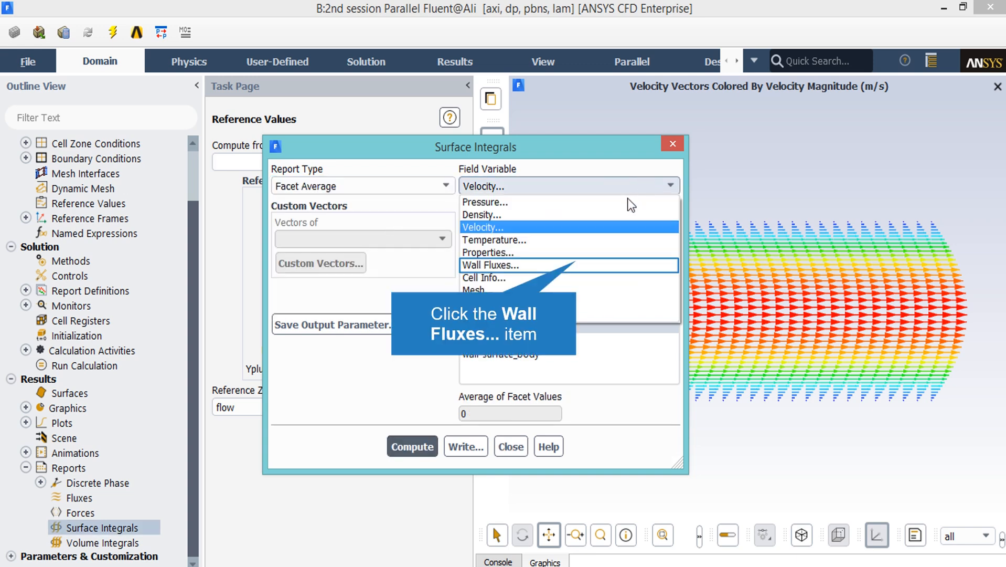
pyautogui.click(580, 266)
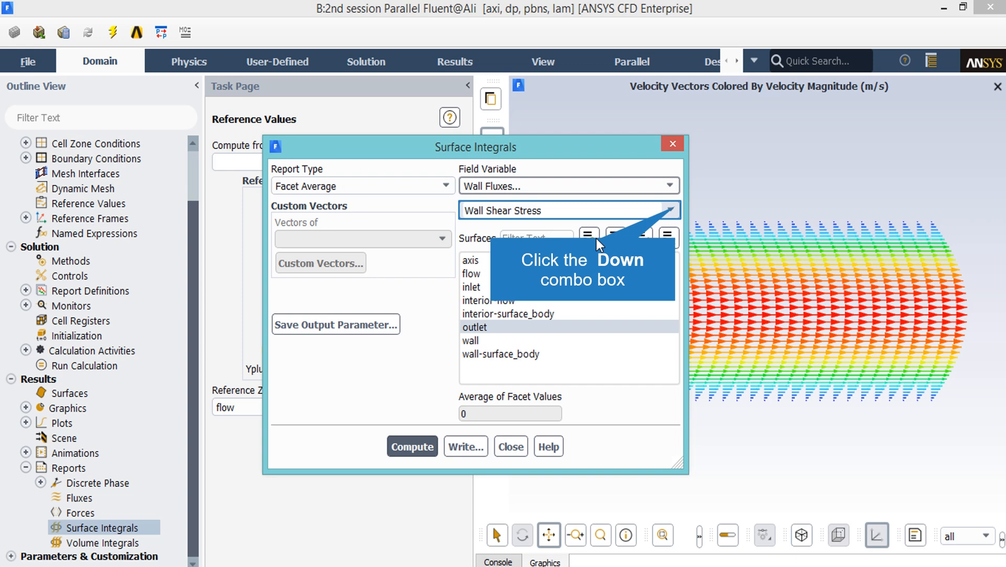
pyautogui.click(671, 210)
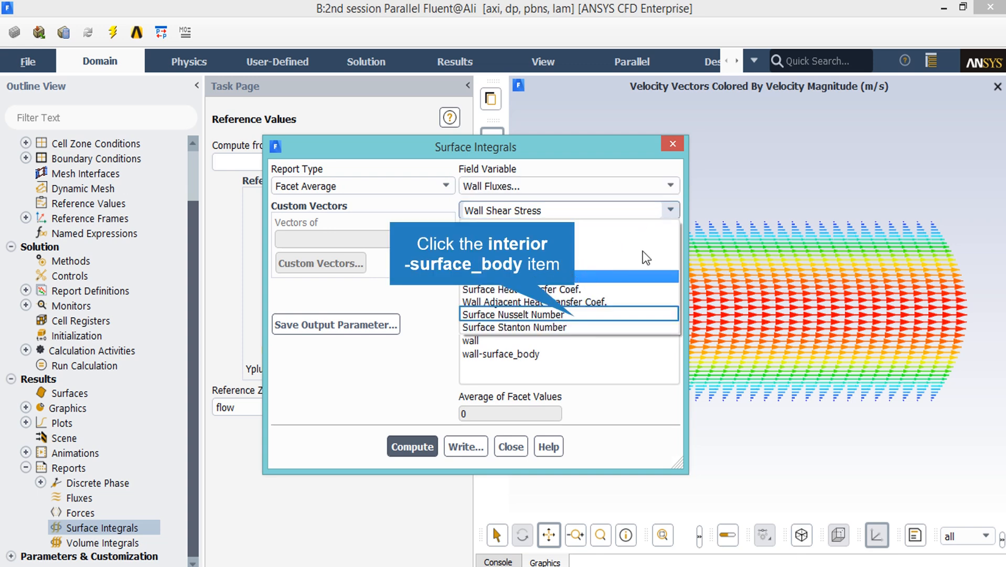
pyautogui.click(569, 315)
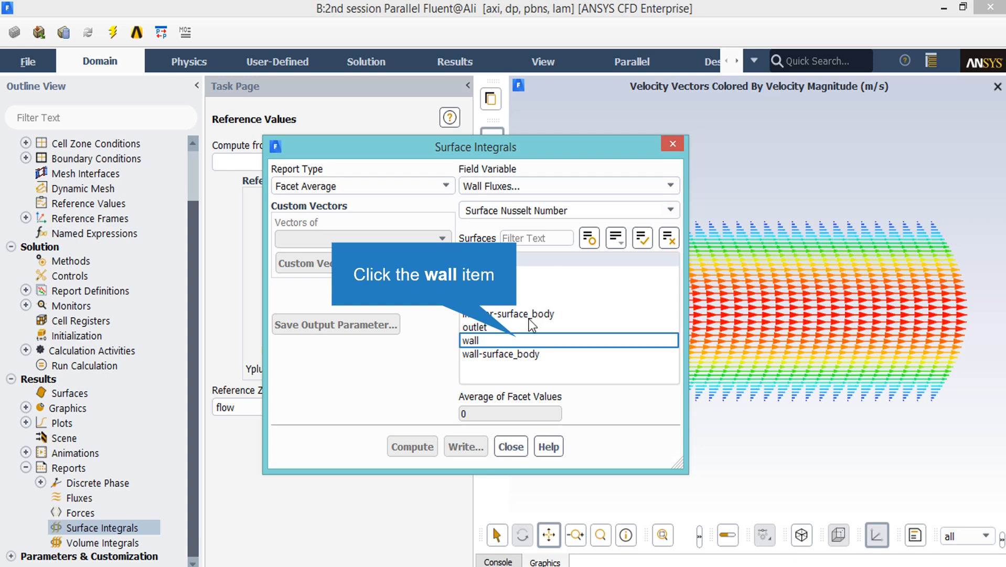
pyautogui.click(512, 343)
pyautogui.click(418, 444)
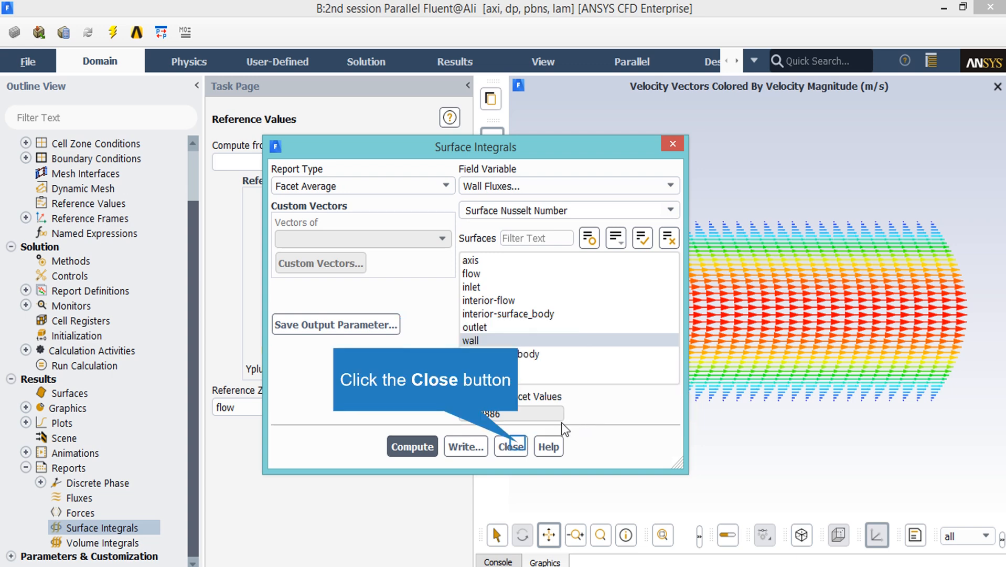
# Close the surface integral report, then create and display a new XY plot of the surface Nusselt number on the wall.
pyautogui.click(517, 444)
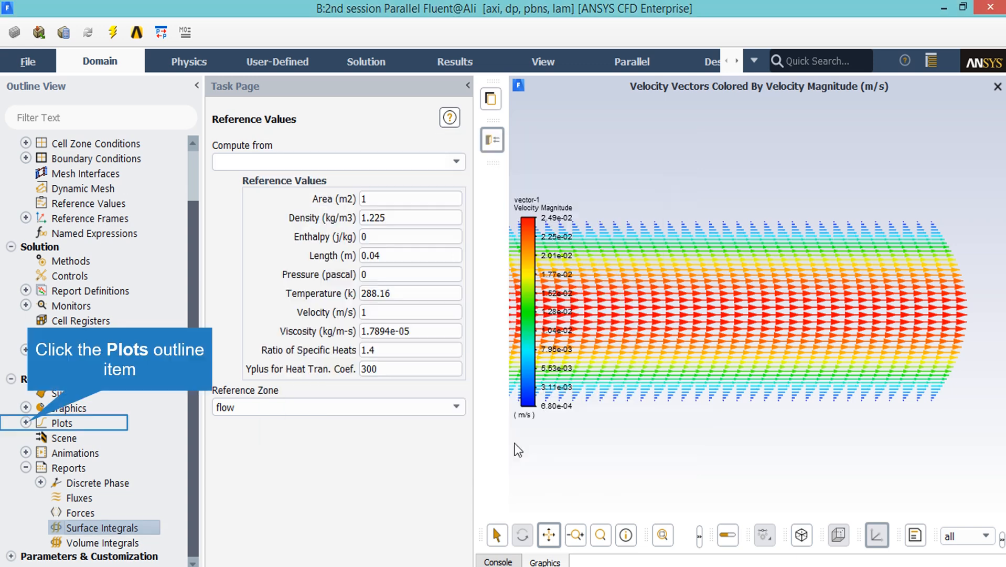
pyautogui.click(27, 422)
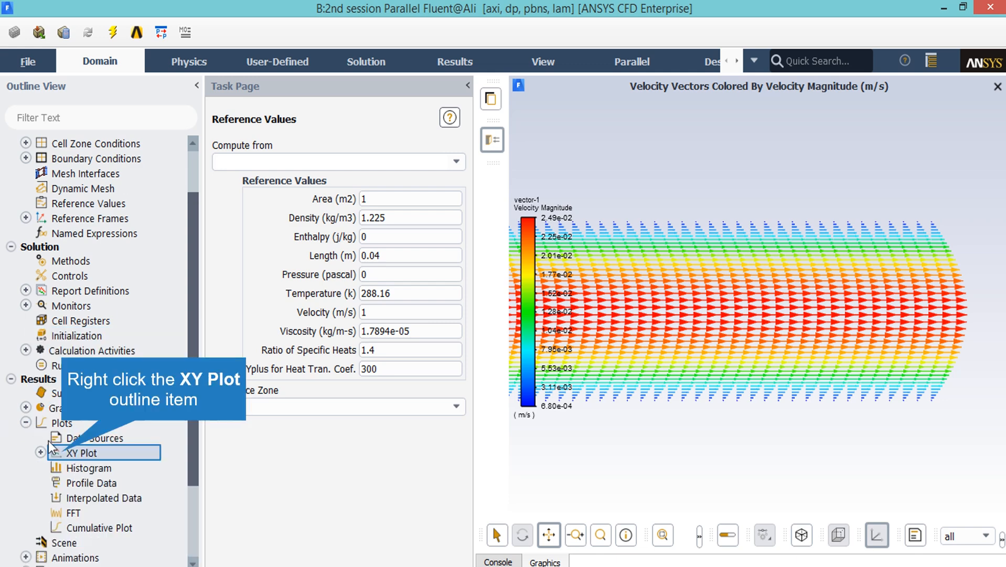
pyautogui.rightClick(63, 457)
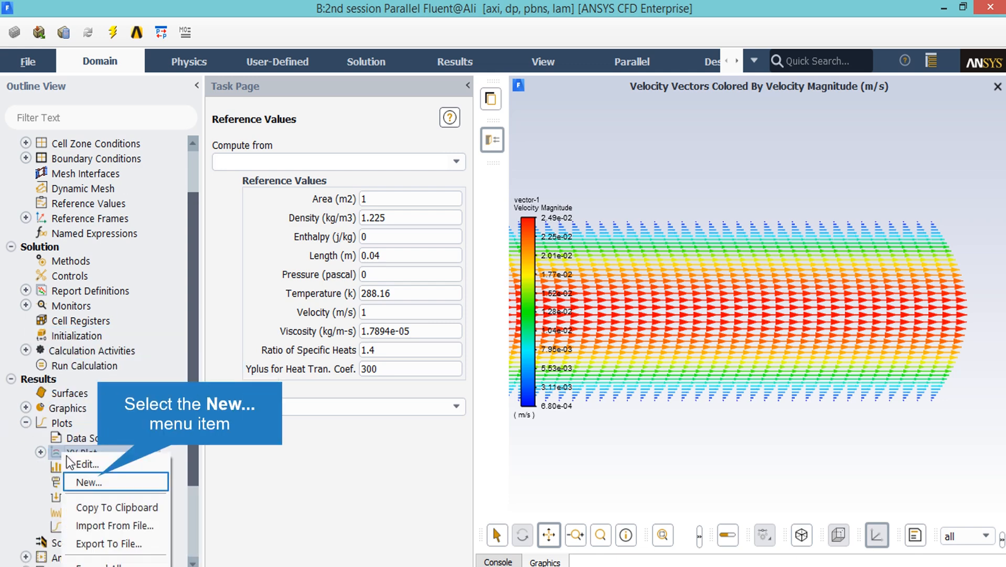
pyautogui.click(93, 478)
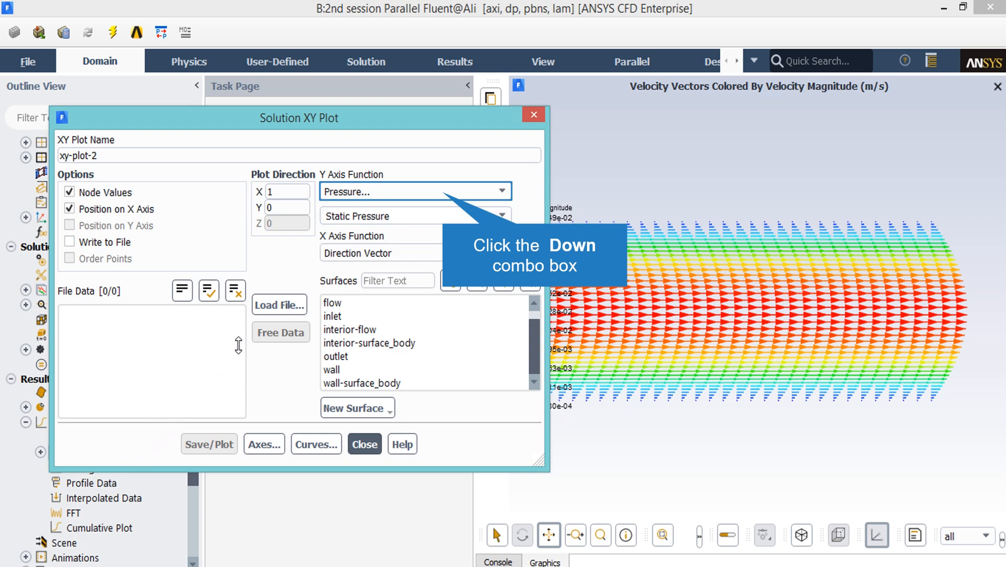
pyautogui.click(444, 198)
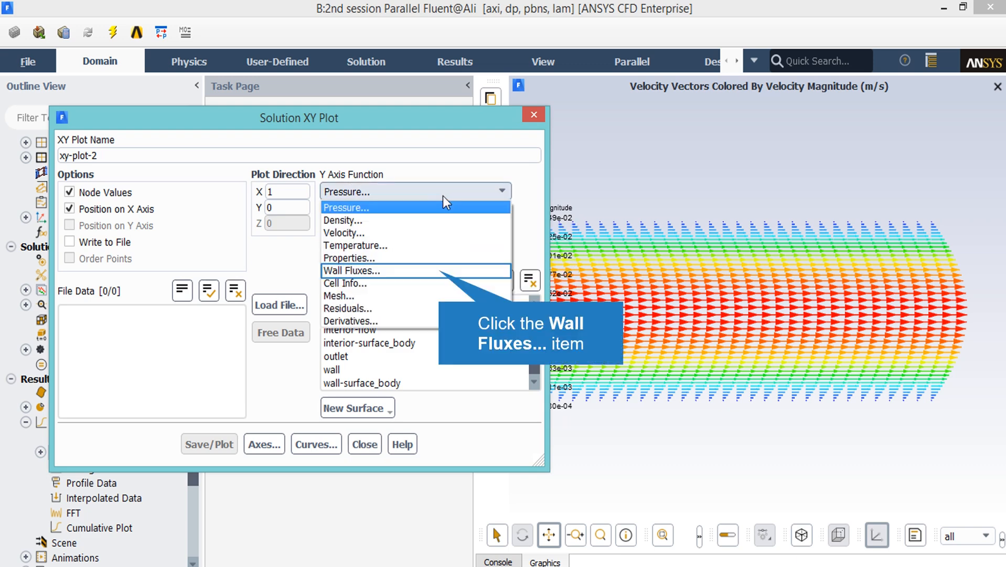
pyautogui.click(441, 271)
pyautogui.click(499, 217)
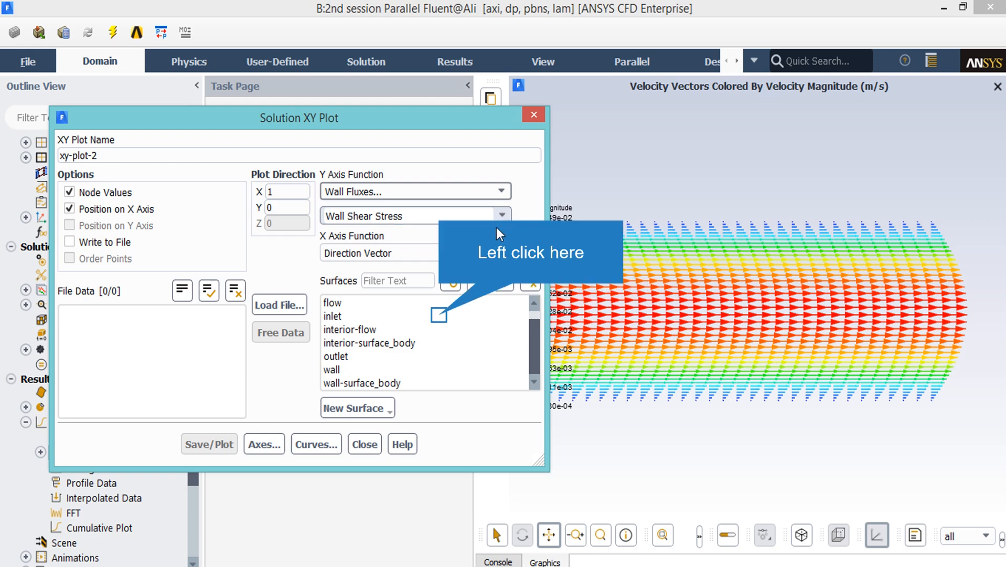
pyautogui.click(440, 315)
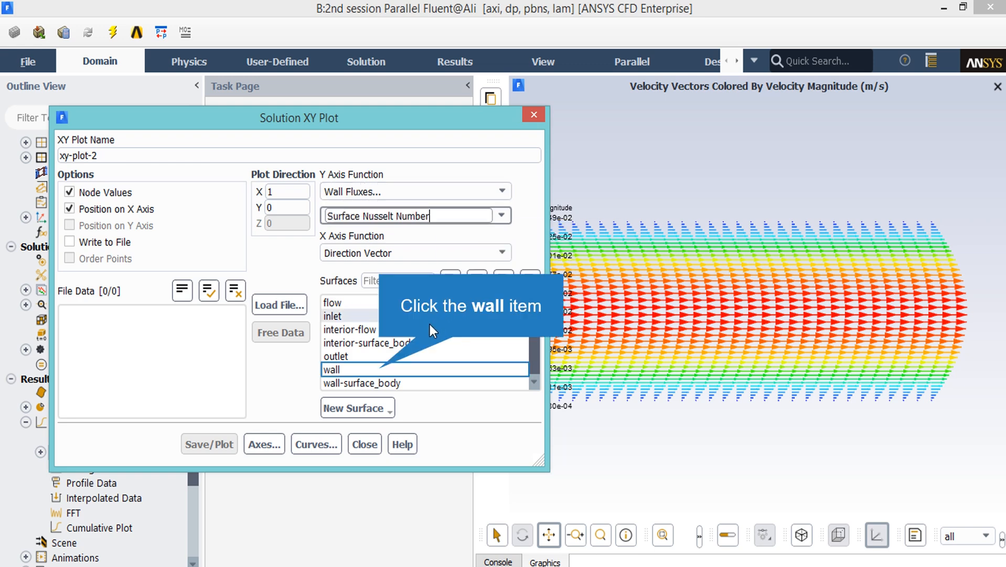
pyautogui.click(392, 367)
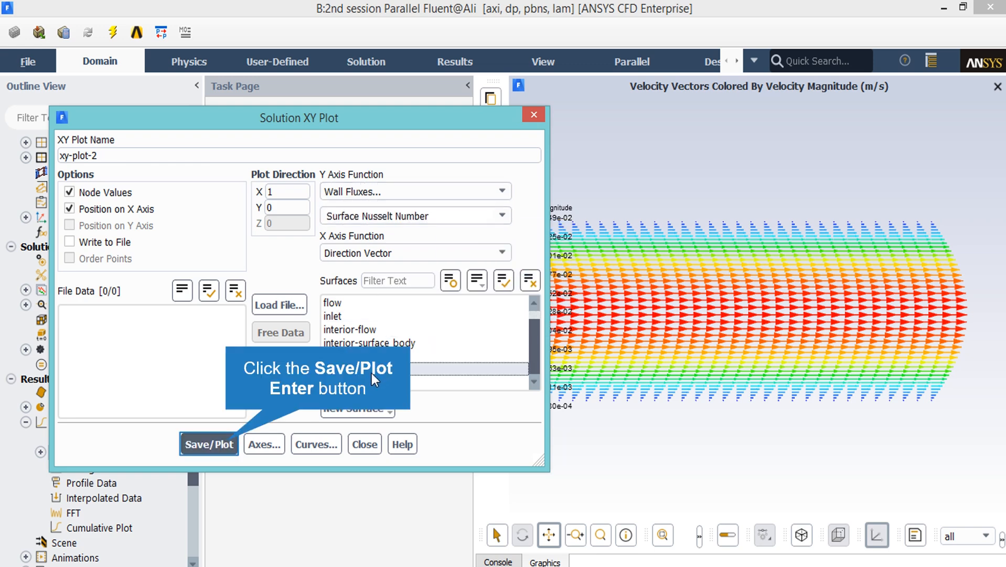
pyautogui.click(227, 441)
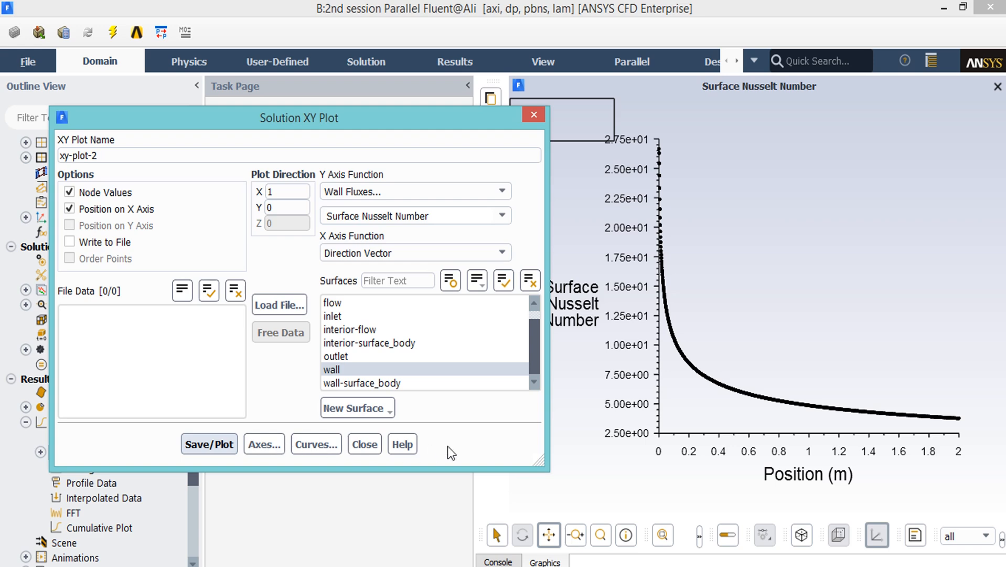